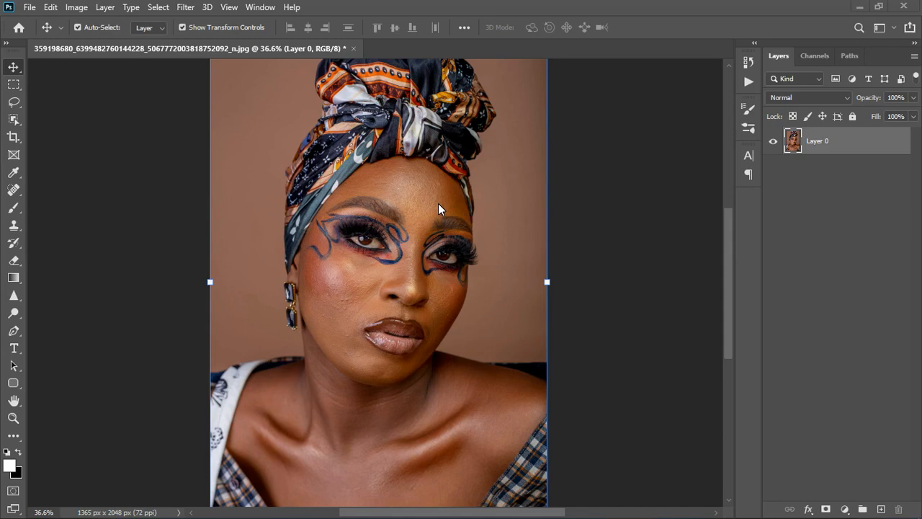
Step: Examine the portrait up close and as a whole, comparing the skin tones of the forehead, cheeks, neck and chest
{"action": "scroll", "coordinate": [438, 209], "scroll_direction": "down", "scroll_amount": 2}
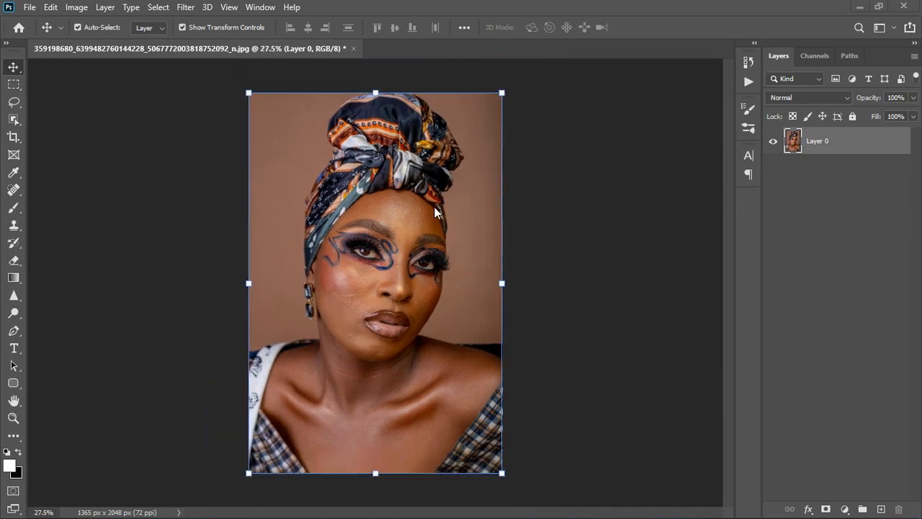
{"action": "scroll", "coordinate": [349, 257], "scroll_direction": "up", "scroll_amount": 1}
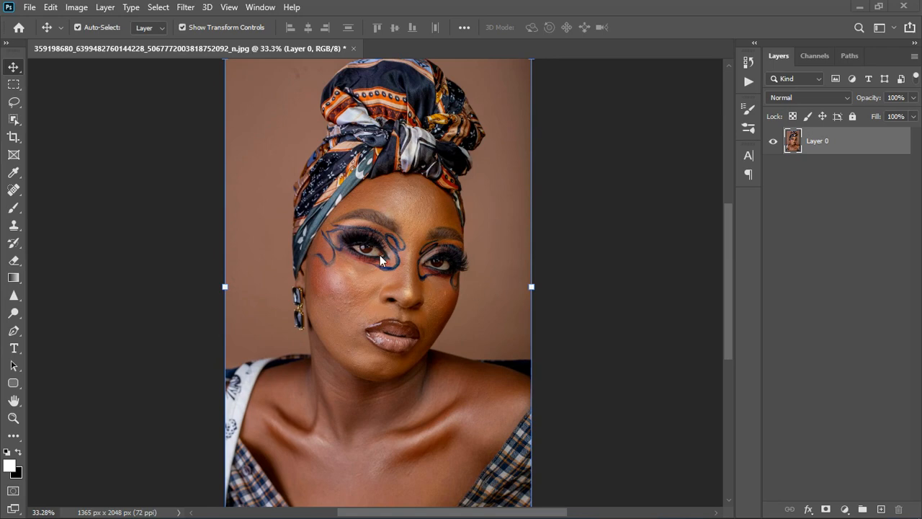
{"action": "scroll", "coordinate": [381, 261], "scroll_direction": "down", "scroll_amount": 1}
{"action": "scroll", "coordinate": [379, 256], "scroll_direction": "up", "scroll_amount": 3}
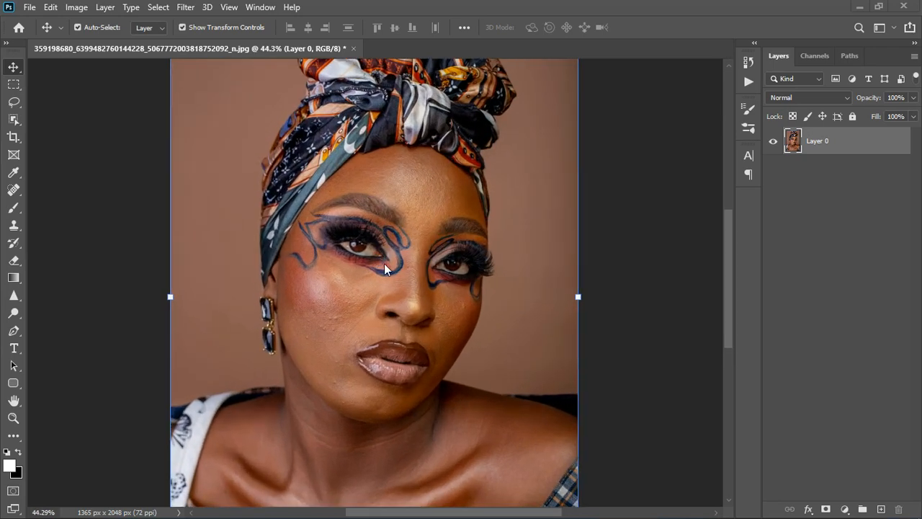
{"action": "scroll", "coordinate": [415, 157], "scroll_direction": "up", "scroll_amount": 3}
{"action": "scroll", "coordinate": [419, 157], "scroll_direction": "down", "scroll_amount": 2}
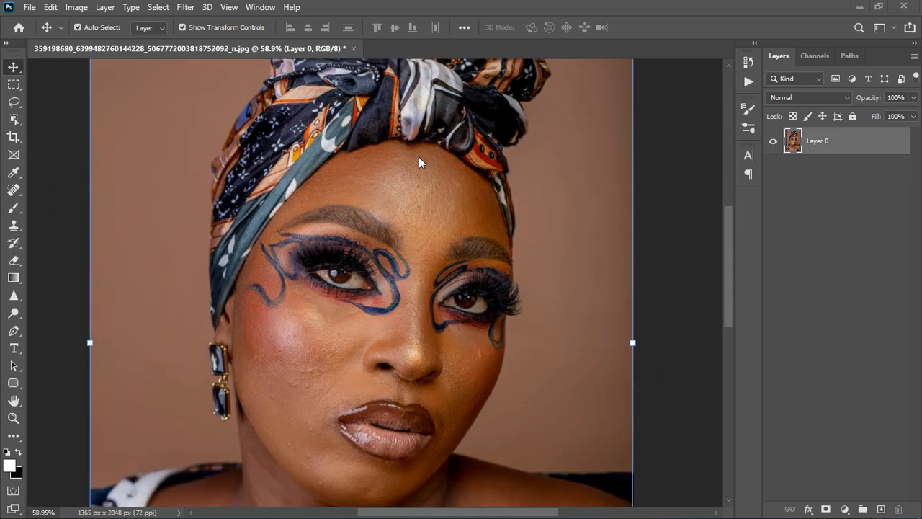
{"action": "scroll", "coordinate": [419, 157], "scroll_direction": "up", "scroll_amount": 1}
{"action": "scroll", "coordinate": [418, 306], "scroll_direction": "up", "scroll_amount": 1}
{"action": "scroll", "coordinate": [439, 295], "scroll_direction": "up", "scroll_amount": 2}
{"action": "scroll", "coordinate": [493, 253], "scroll_direction": "down", "scroll_amount": 2}
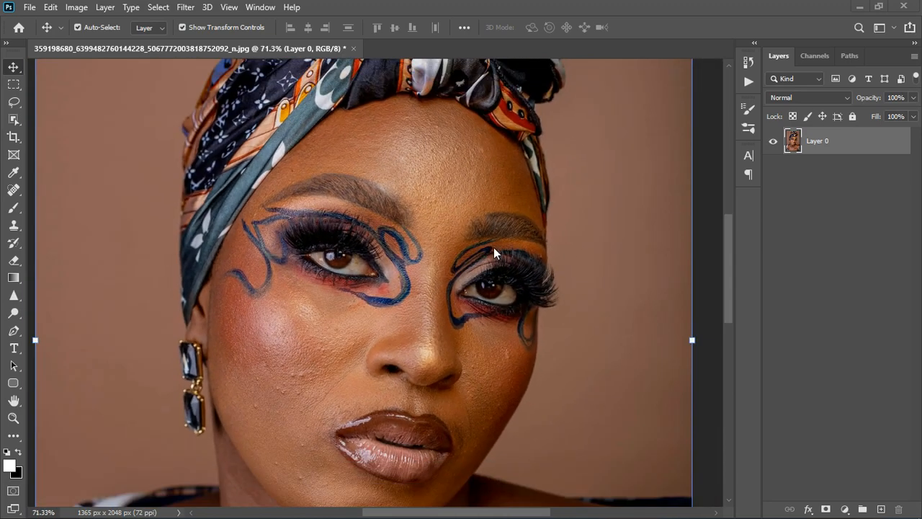
{"action": "scroll", "coordinate": [404, 418], "scroll_direction": "up", "scroll_amount": 2}
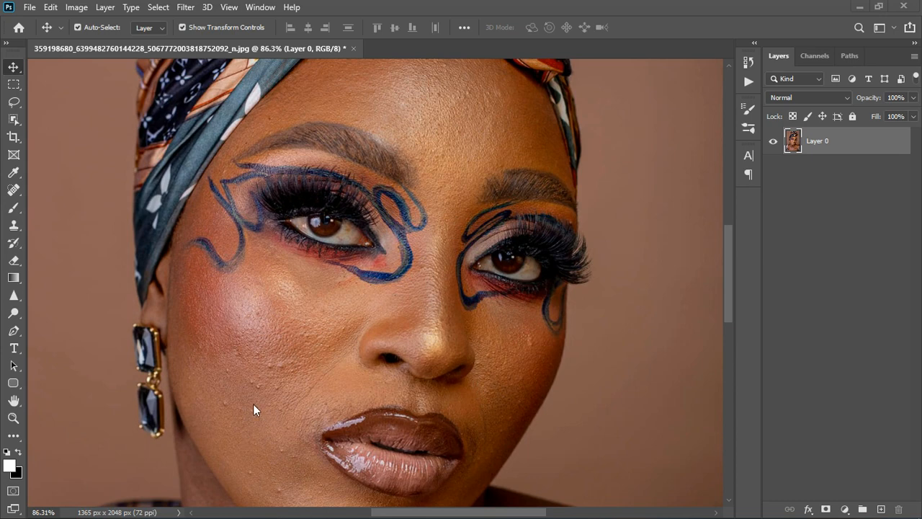
{"action": "scroll", "coordinate": [242, 433], "scroll_direction": "down", "scroll_amount": 6}
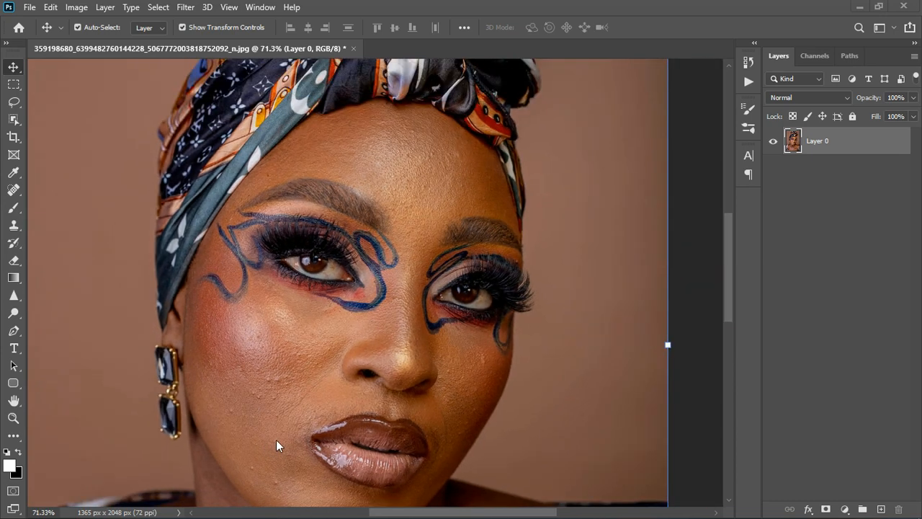
{"action": "scroll", "coordinate": [374, 440], "scroll_direction": "down", "scroll_amount": 2}
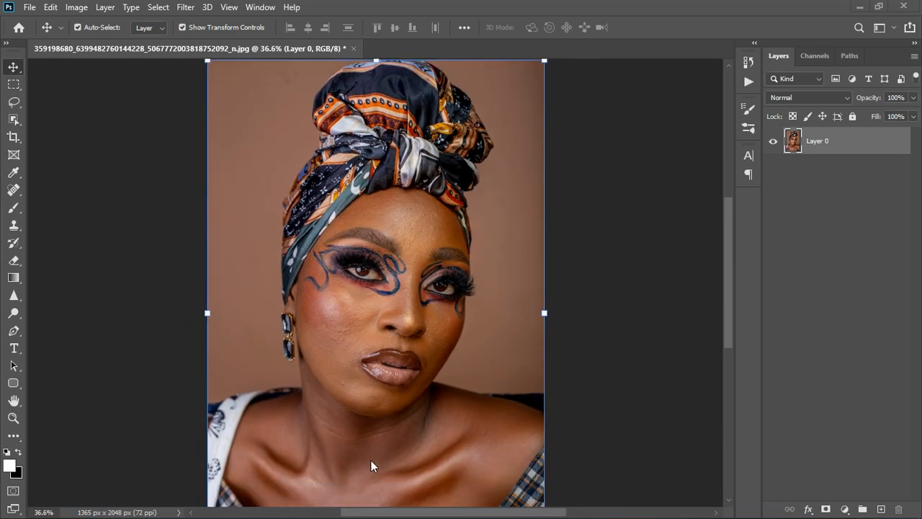
{"action": "scroll", "coordinate": [371, 461], "scroll_direction": "up", "scroll_amount": 4}
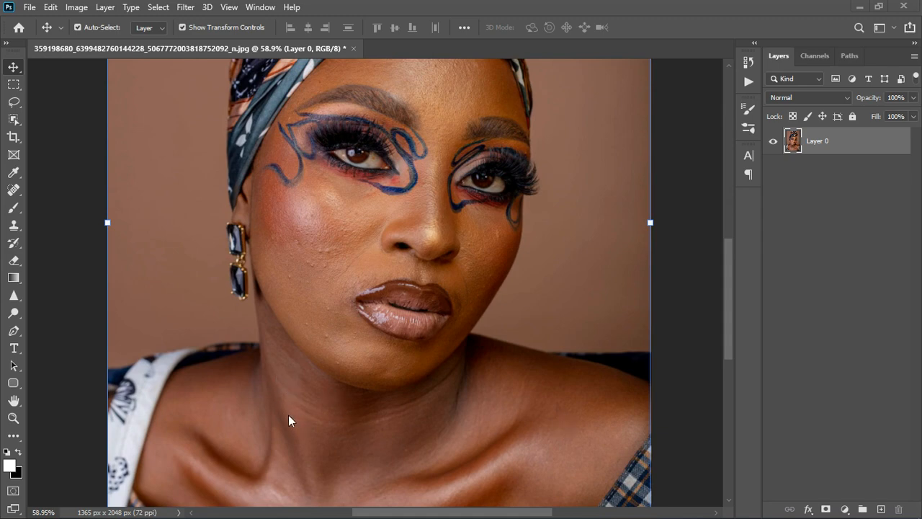
{"action": "scroll", "coordinate": [332, 429], "scroll_direction": "down", "scroll_amount": 2}
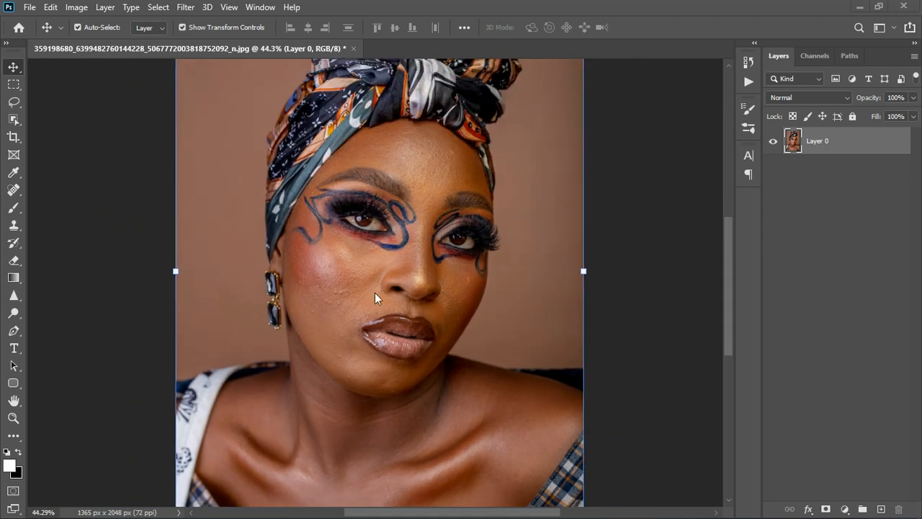
{"action": "scroll", "coordinate": [424, 189], "scroll_direction": "down", "scroll_amount": 3}
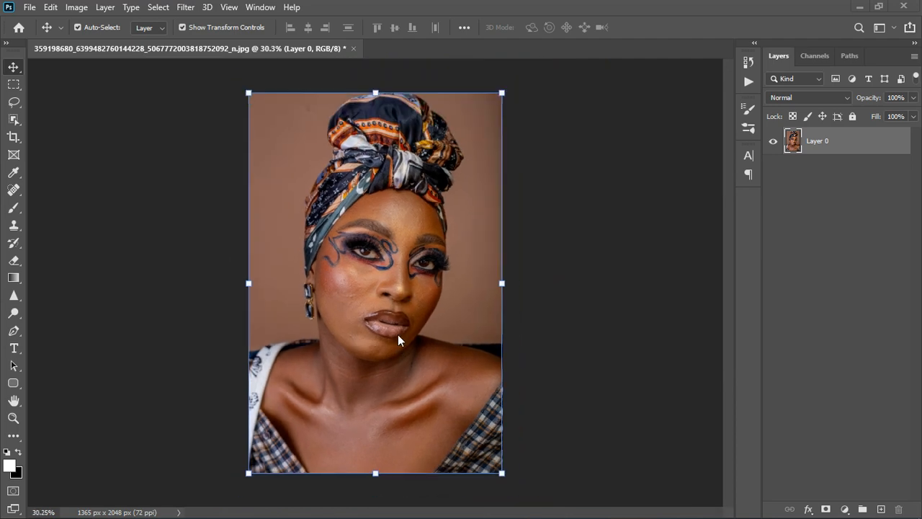
{"action": "scroll", "coordinate": [398, 335], "scroll_direction": "up", "scroll_amount": 3}
{"action": "scroll", "coordinate": [375, 208], "scroll_direction": "up", "scroll_amount": 2}
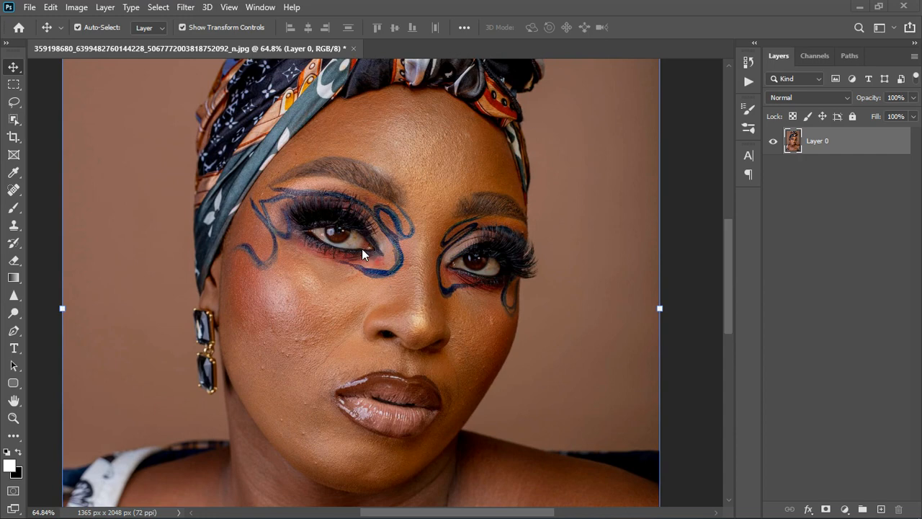
{"action": "scroll", "coordinate": [362, 248], "scroll_direction": "down", "scroll_amount": 5}
{"action": "scroll", "coordinate": [361, 240], "scroll_direction": "down", "scroll_amount": 1}
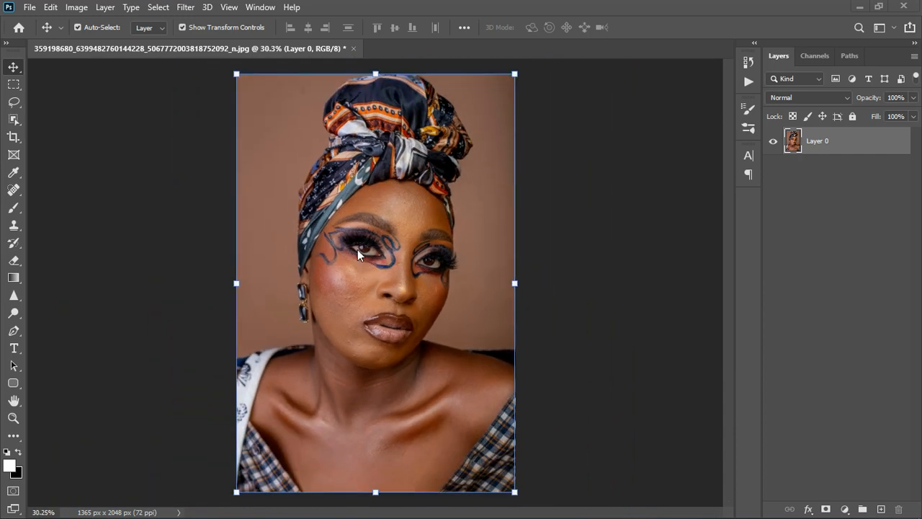
{"action": "scroll", "coordinate": [422, 287], "scroll_direction": "up", "scroll_amount": 2}
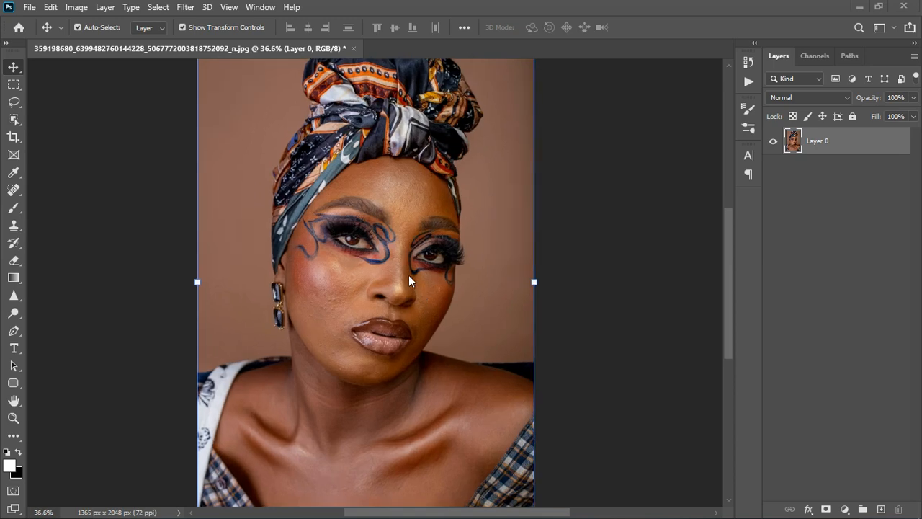
{"action": "scroll", "coordinate": [336, 263], "scroll_direction": "down", "scroll_amount": 1}
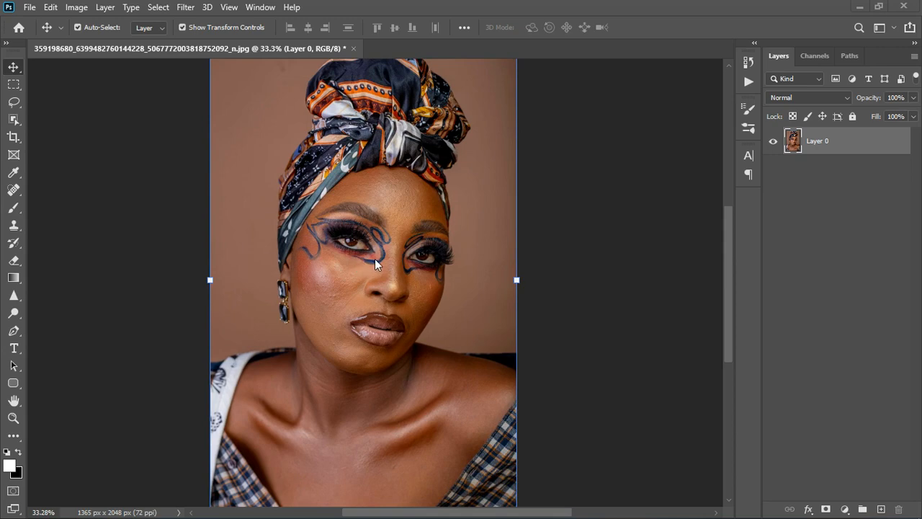
{"action": "scroll", "coordinate": [374, 264], "scroll_direction": "down", "scroll_amount": 1}
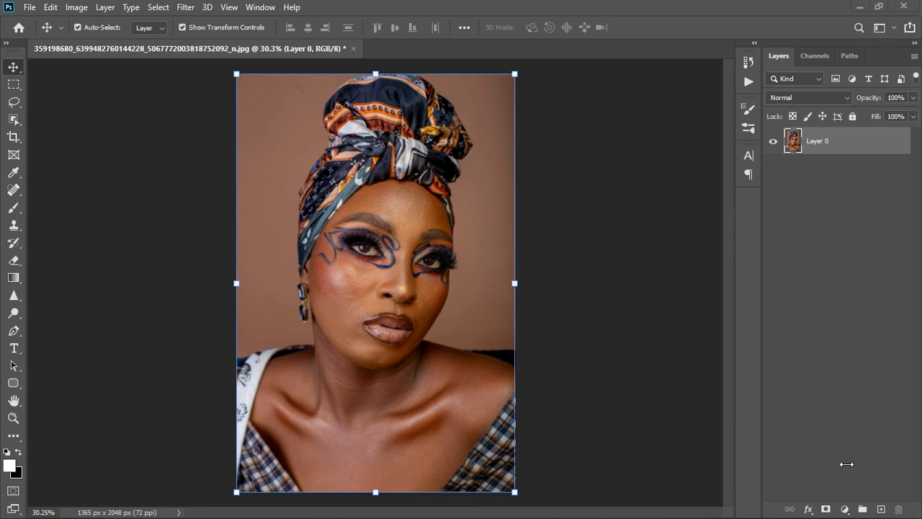
Step: Add a Hue/Saturation adjustment layer targeting the skin tone sampled from the cheek and set the Reds hue to +180
{"action": "left_click", "coordinate": [846, 510]}
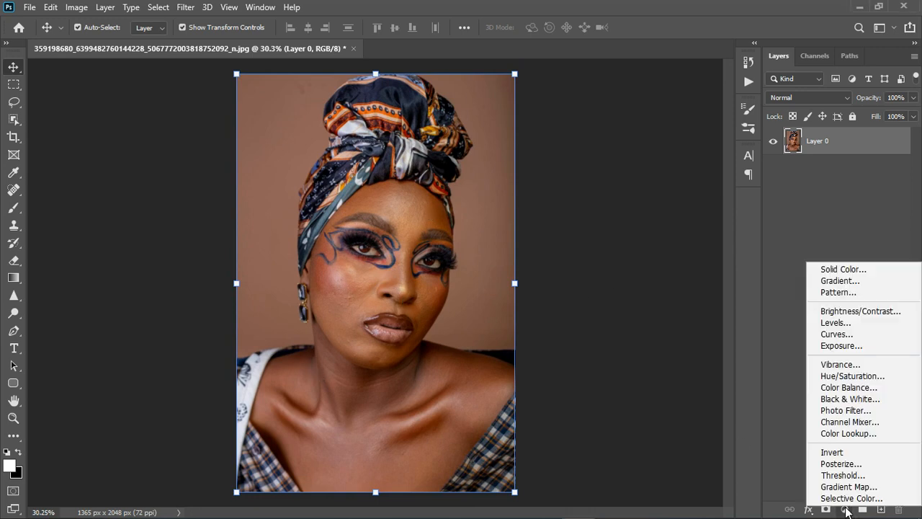
{"action": "left_click", "coordinate": [840, 376]}
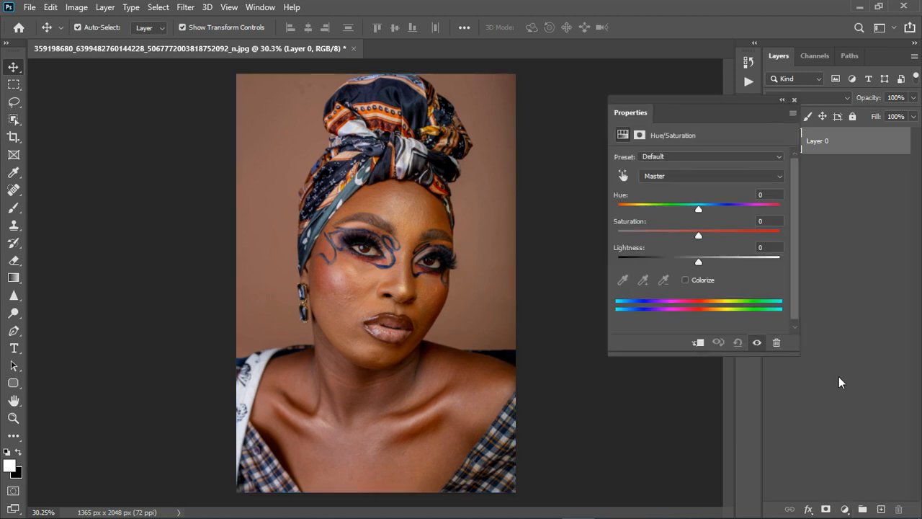
{"action": "left_click", "coordinate": [622, 177]}
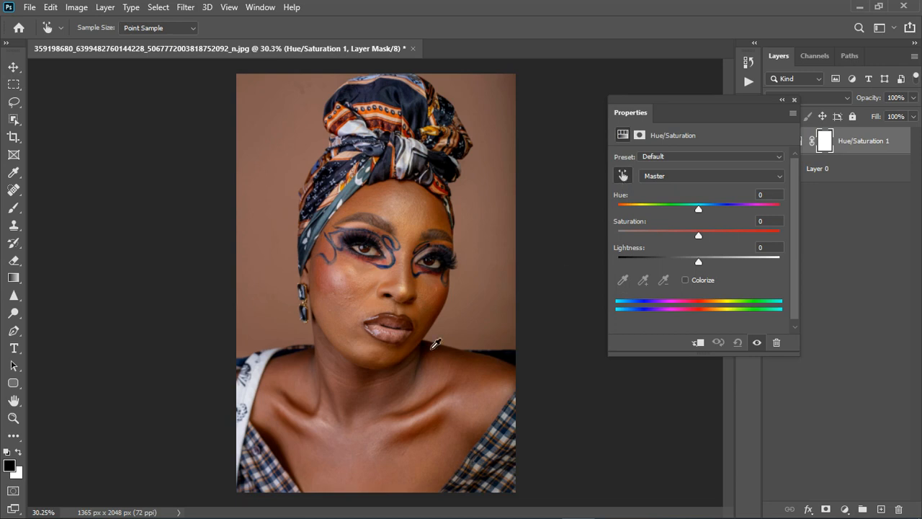
{"action": "scroll", "coordinate": [393, 399], "scroll_direction": "up", "scroll_amount": 5}
{"action": "scroll", "coordinate": [394, 399], "scroll_direction": "down", "scroll_amount": 3}
{"action": "scroll", "coordinate": [396, 395], "scroll_direction": "down", "scroll_amount": 1}
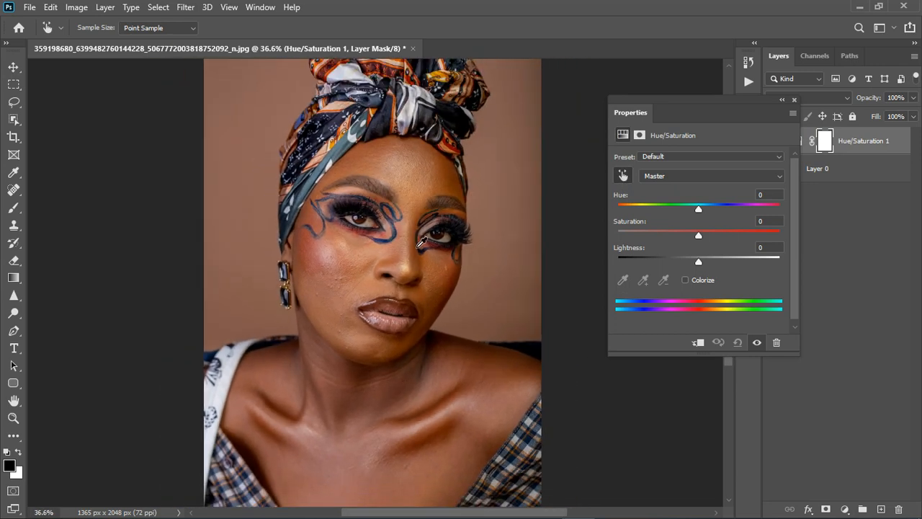
{"action": "left_click", "coordinate": [369, 264]}
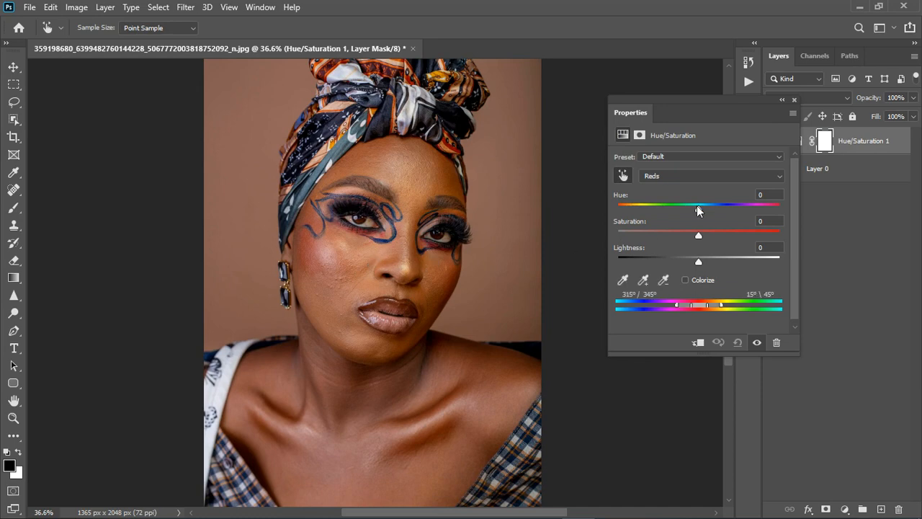
{"action": "left_click_drag", "start_coordinate": [699, 207], "coordinate": [787, 207]}
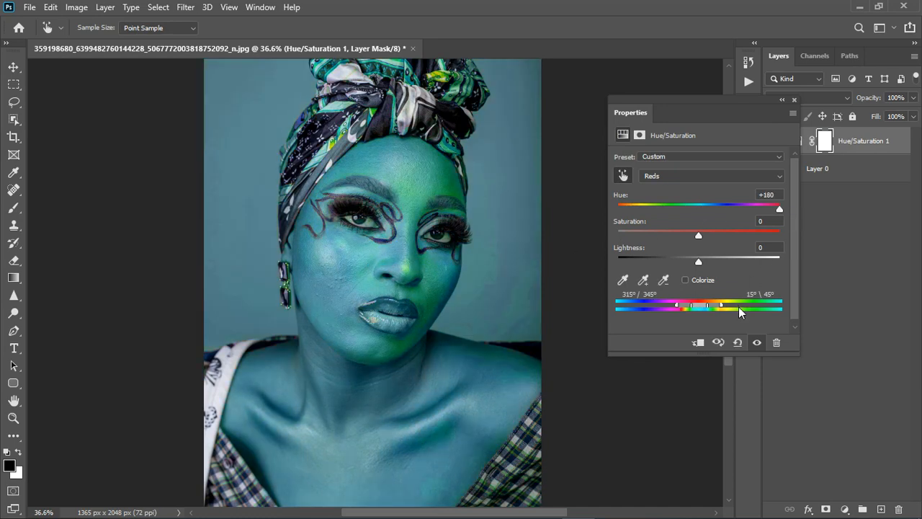
Step: Compare the face and neck with the hue adjustment off and on to examine the uneven skin areas
{"action": "scroll", "coordinate": [467, 265], "scroll_direction": "up", "scroll_amount": 5}
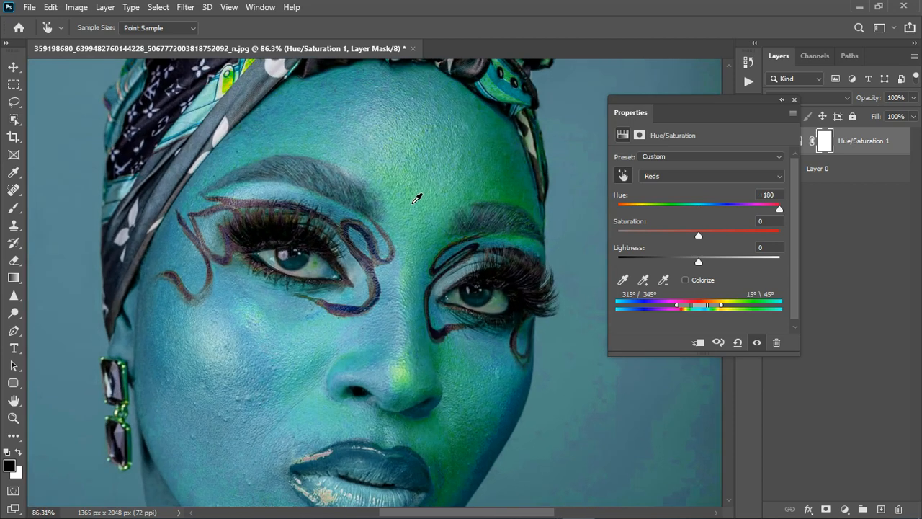
{"action": "left_click", "coordinate": [757, 343]}
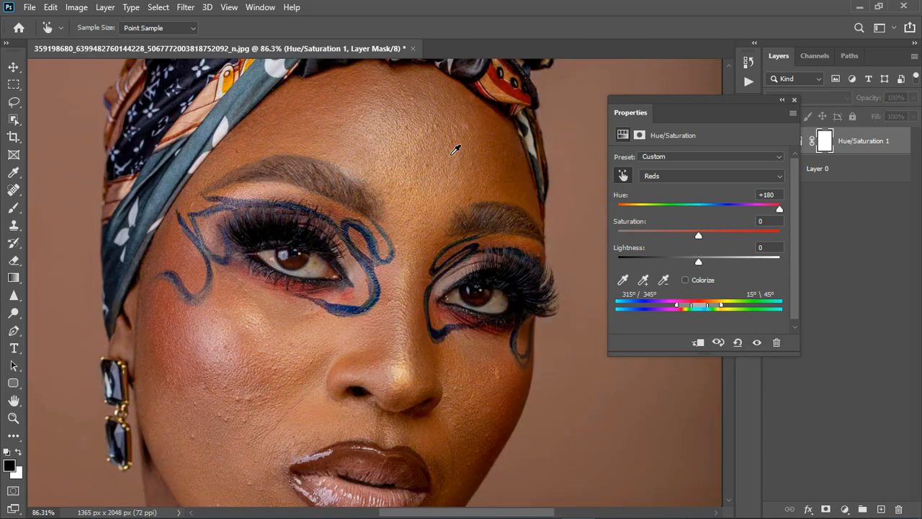
{"action": "left_click", "coordinate": [757, 343]}
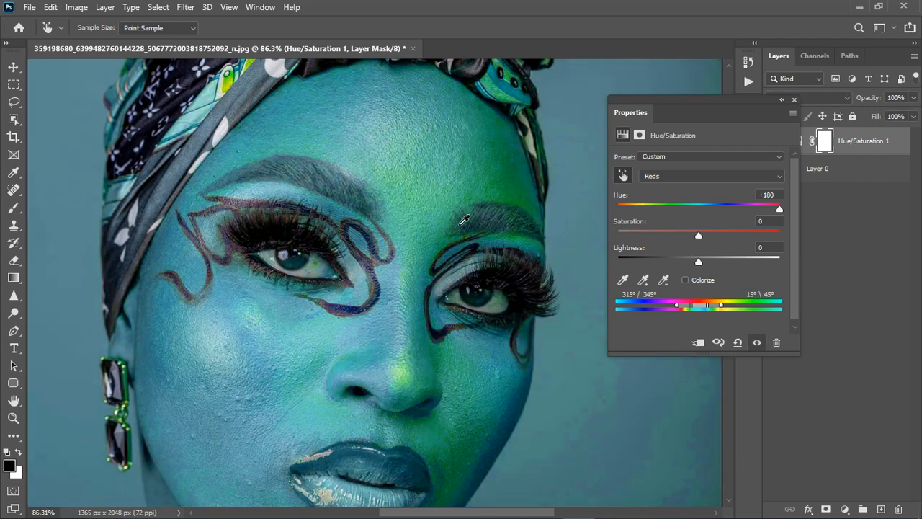
{"action": "left_click", "coordinate": [756, 343]}
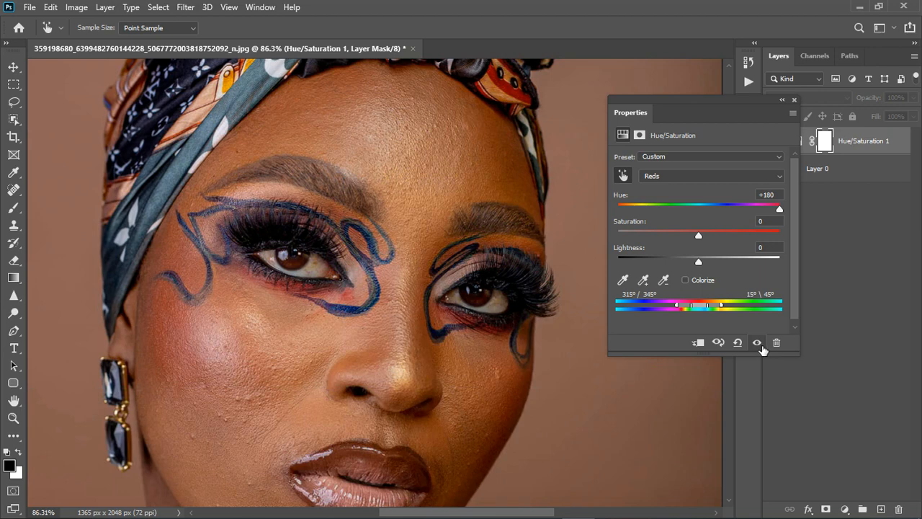
{"action": "left_click", "coordinate": [757, 344]}
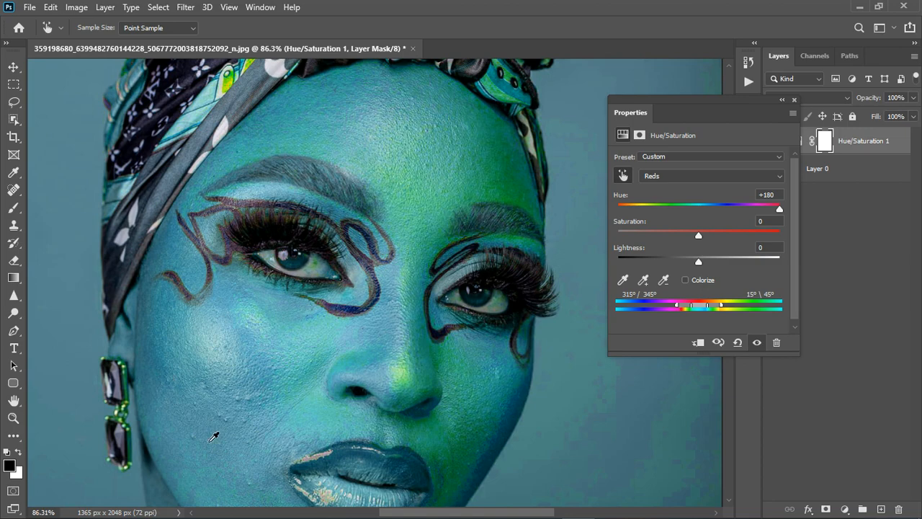
{"action": "scroll", "coordinate": [281, 282], "scroll_direction": "down", "scroll_amount": 9}
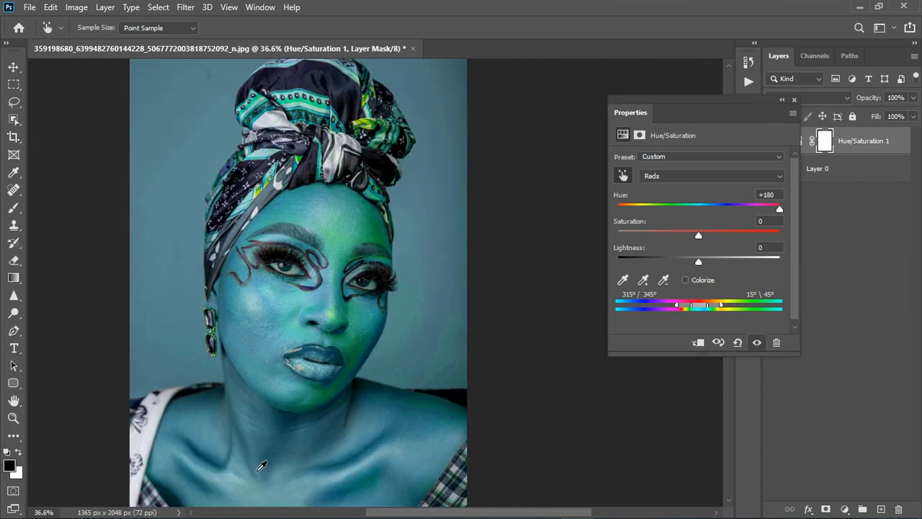
{"action": "scroll", "coordinate": [353, 257], "scroll_direction": "up", "scroll_amount": 4}
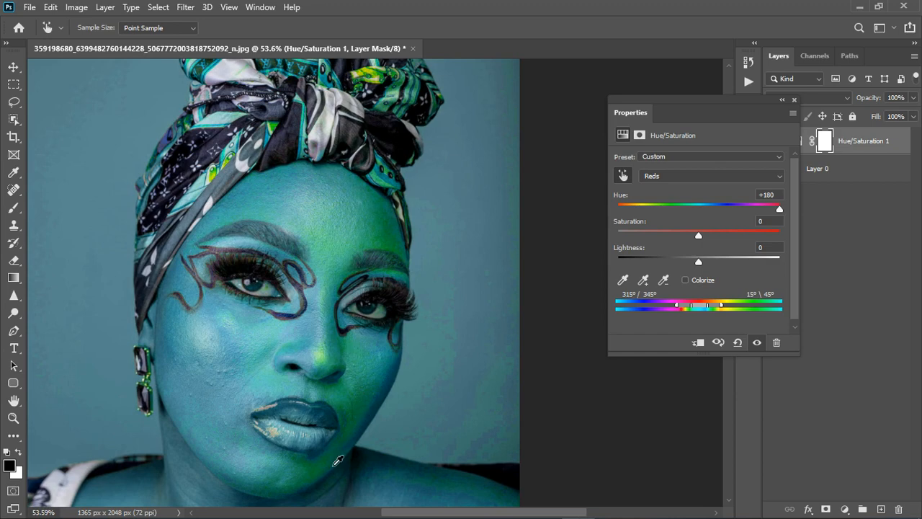
{"action": "scroll", "coordinate": [206, 384], "scroll_direction": "up", "scroll_amount": 4}
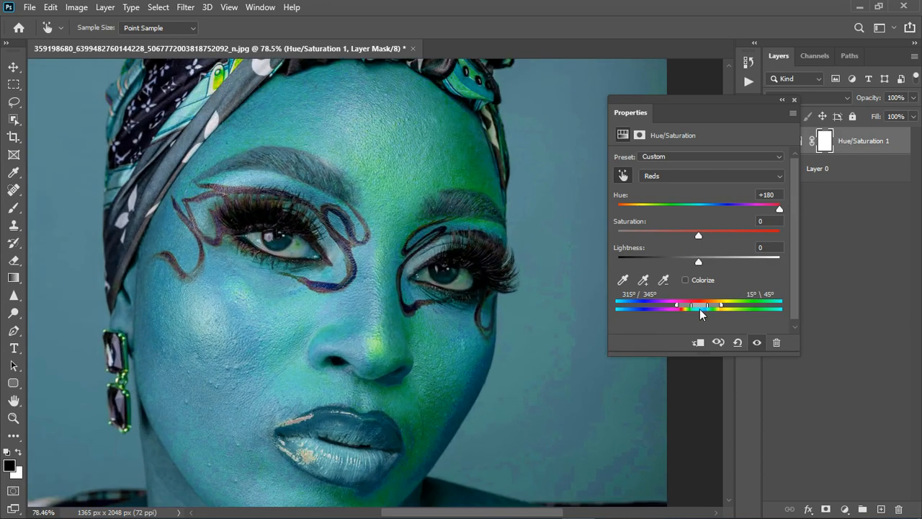
Step: Shift the affected colour range to 16°/45° – 75°\105° and compare the portrait with the adjustment off and on
{"action": "left_click_drag", "start_coordinate": [708, 305], "coordinate": [728, 311]}
{"action": "left_click", "coordinate": [757, 344]}
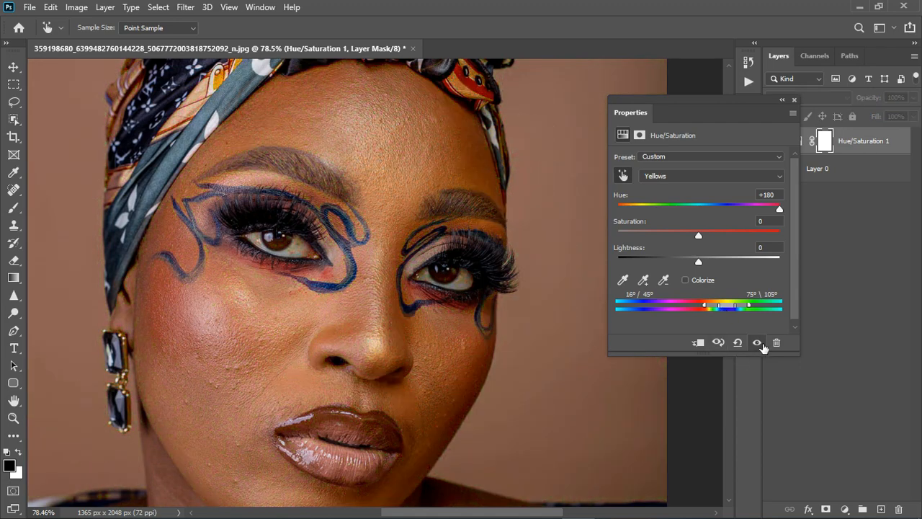
{"action": "left_click", "coordinate": [760, 345]}
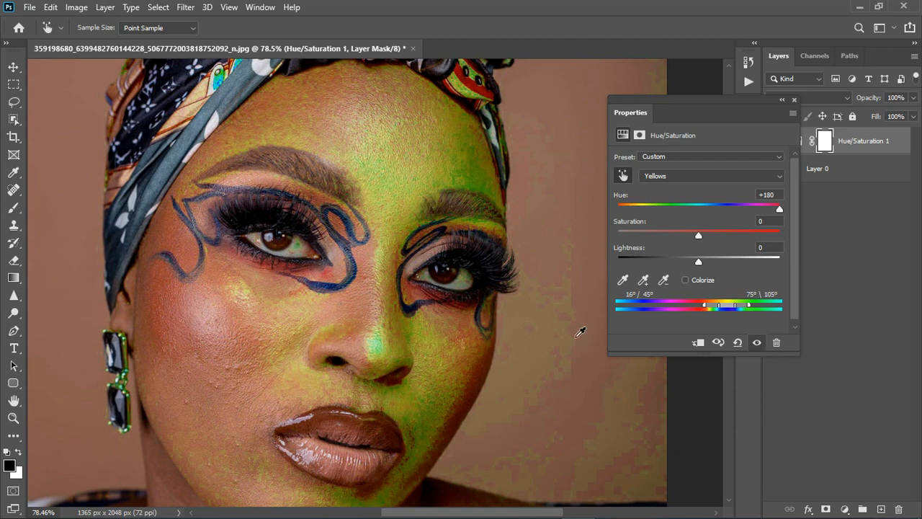
{"action": "scroll", "coordinate": [391, 252], "scroll_direction": "down", "scroll_amount": 5}
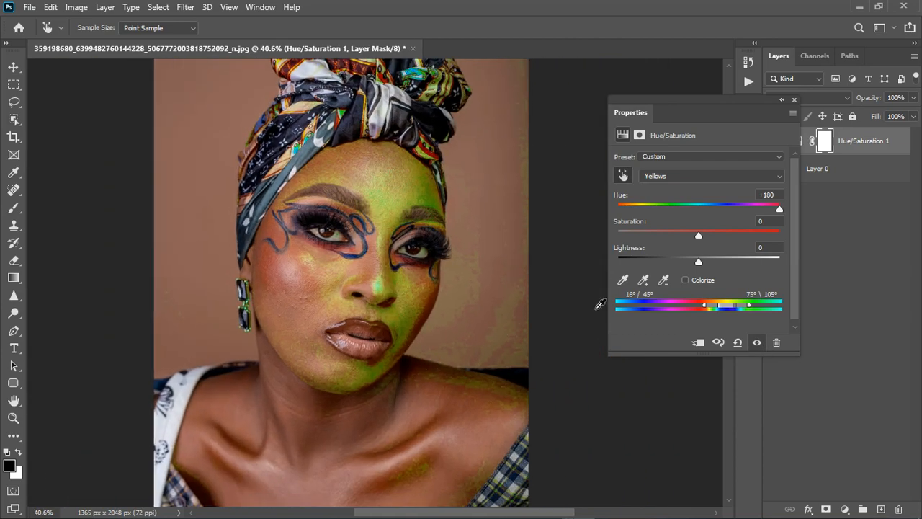
Step: Reset the hue of the Yellows range to 0 and shift it to -26 to even out the yellowish skin areas
{"action": "left_click", "coordinate": [760, 199]}
{"action": "type", "text": "0"}
{"action": "key", "text": "Return"}
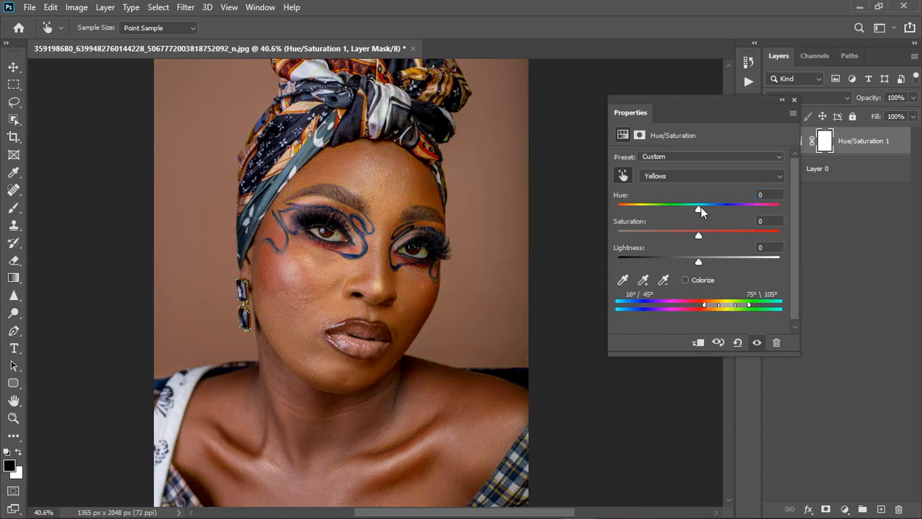
{"action": "left_click_drag", "start_coordinate": [700, 209], "coordinate": [679, 208]}
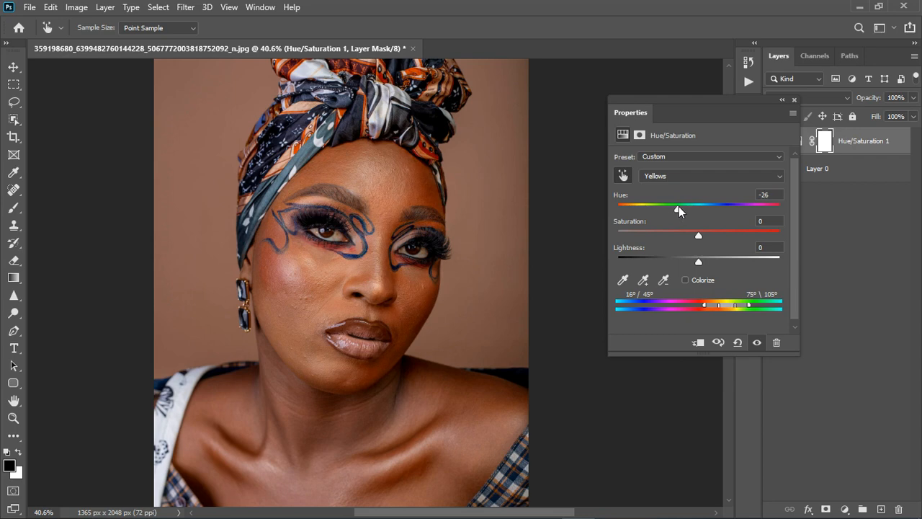
Step: Set the saturation of the Yellows range in the Hue/Saturation adjustment to -32 and close its settings
{"action": "scroll", "coordinate": [317, 285], "scroll_direction": "up", "scroll_amount": 3}
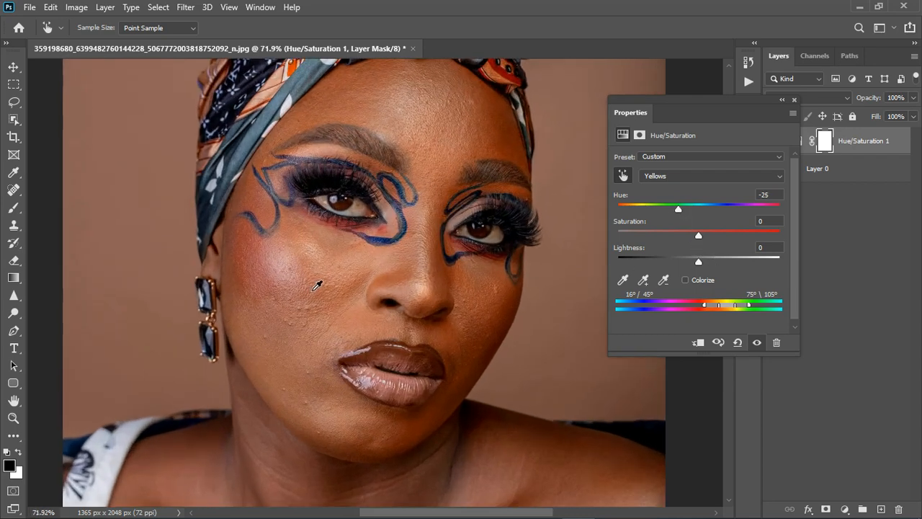
{"action": "scroll", "coordinate": [548, 257], "scroll_direction": "down", "scroll_amount": 1}
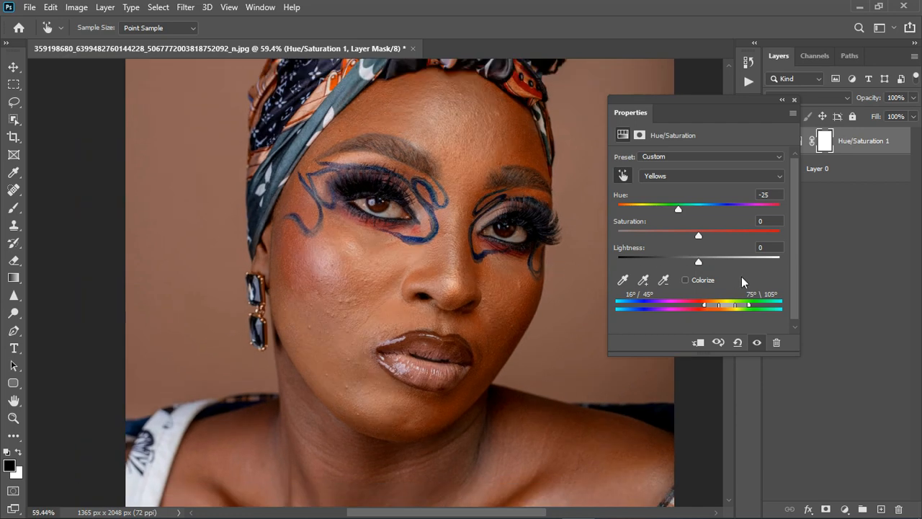
{"action": "left_click_drag", "start_coordinate": [698, 237], "coordinate": [673, 239]}
{"action": "scroll", "coordinate": [435, 270], "scroll_direction": "down", "scroll_amount": 1}
{"action": "scroll", "coordinate": [487, 260], "scroll_direction": "down", "scroll_amount": 1}
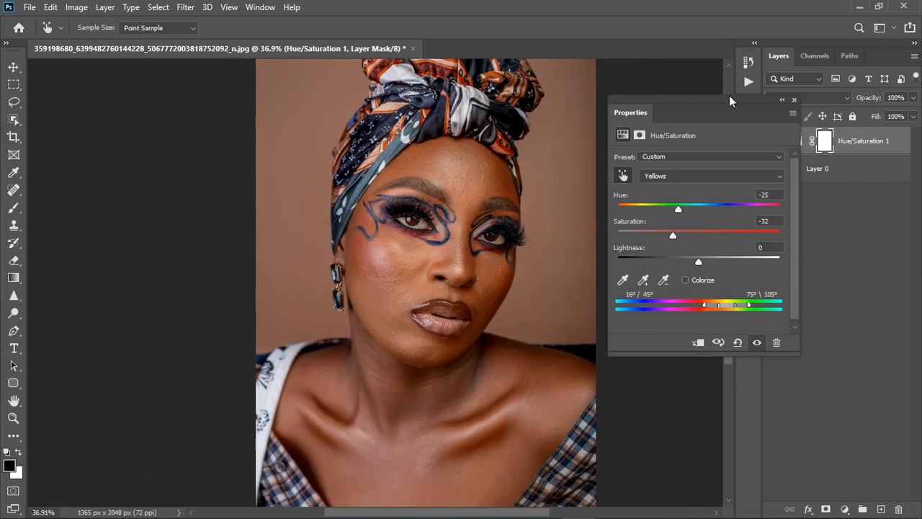
{"action": "left_click", "coordinate": [793, 101]}
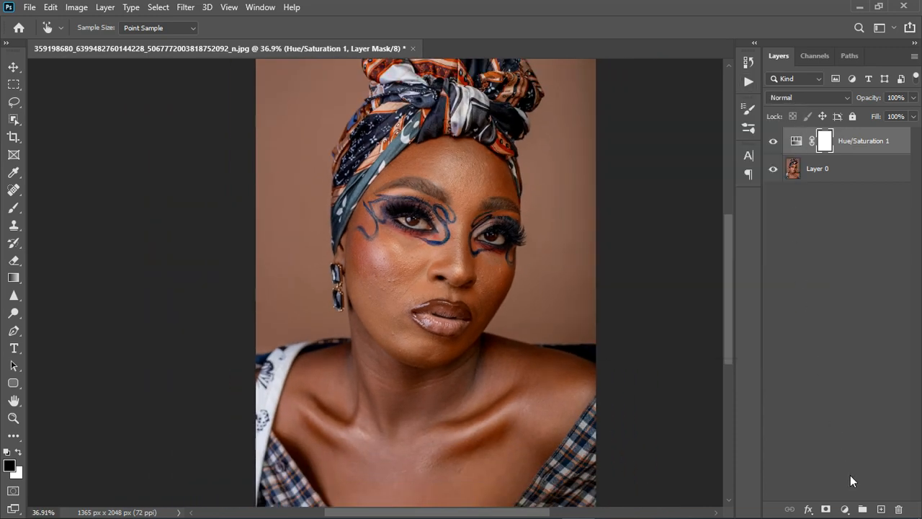
Step: Add a Selective Color adjustment layer and set its Reds to Cyan +8, Magenta -13 and Yellow +16
{"action": "left_click", "coordinate": [846, 510]}
{"action": "left_click", "coordinate": [847, 500]}
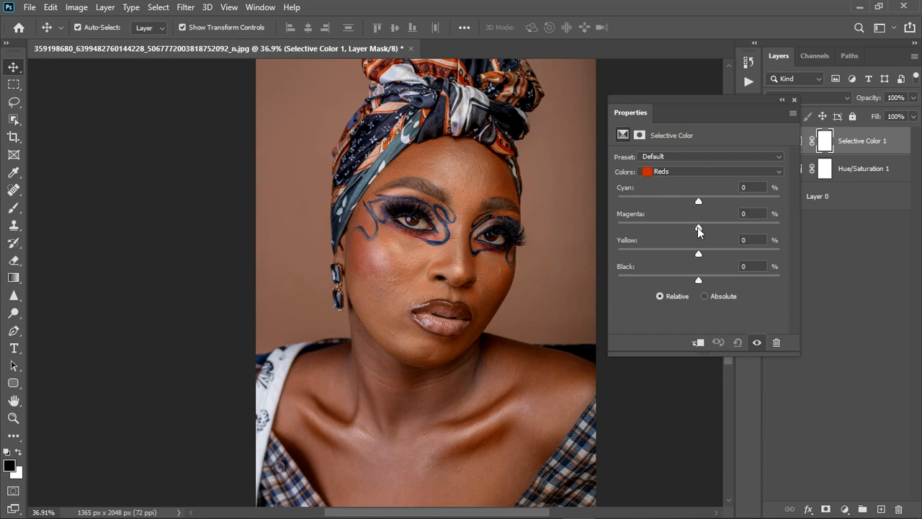
{"action": "left_click_drag", "start_coordinate": [699, 228], "coordinate": [689, 229]}
{"action": "mouse_move", "coordinate": [699, 201]}
{"action": "left_mouse_down"}
{"action": "mouse_move", "coordinate": [691, 202]}
{"action": "mouse_move", "coordinate": [708, 202]}
{"action": "left_mouse_up"}
{"action": "left_click_drag", "start_coordinate": [707, 200], "coordinate": [706, 198]}
{"action": "mouse_move", "coordinate": [697, 252]}
{"action": "left_mouse_down"}
{"action": "mouse_move", "coordinate": [688, 258]}
{"action": "mouse_move", "coordinate": [712, 256]}
{"action": "left_mouse_up"}
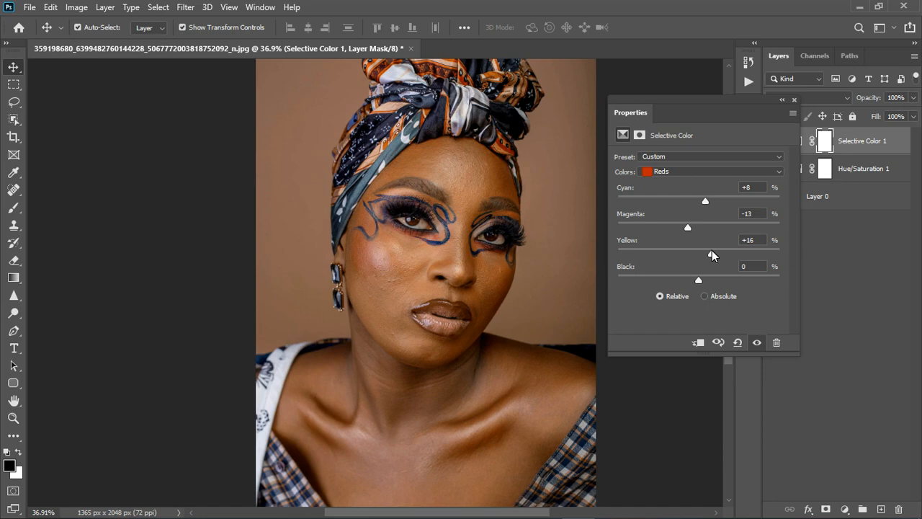
Step: Slightly reduce the yellow and black of the Reds in the Selective Color adjustment and close its settings
{"action": "mouse_move", "coordinate": [712, 255]}
{"action": "left_mouse_down"}
{"action": "mouse_move", "coordinate": [690, 254]}
{"action": "mouse_move", "coordinate": [709, 247]}
{"action": "left_mouse_up"}
{"action": "left_click_drag", "start_coordinate": [698, 280], "coordinate": [690, 280]}
{"action": "left_click", "coordinate": [794, 99]}
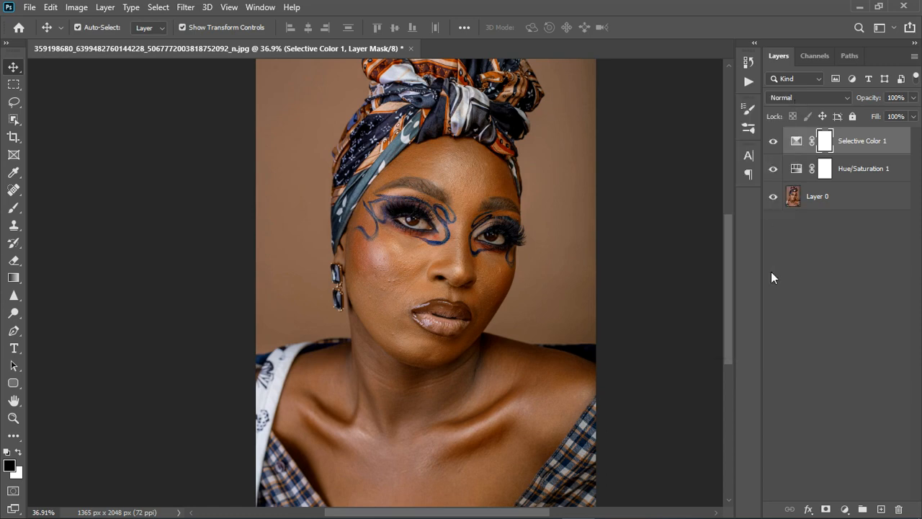
Step: Group the Selective Color and Hue/Saturation layers and stamp all visible layers into a new layer above the group
{"action": "left_click", "coordinate": [864, 179], "text": "shift"}
{"action": "left_click", "coordinate": [863, 509]}
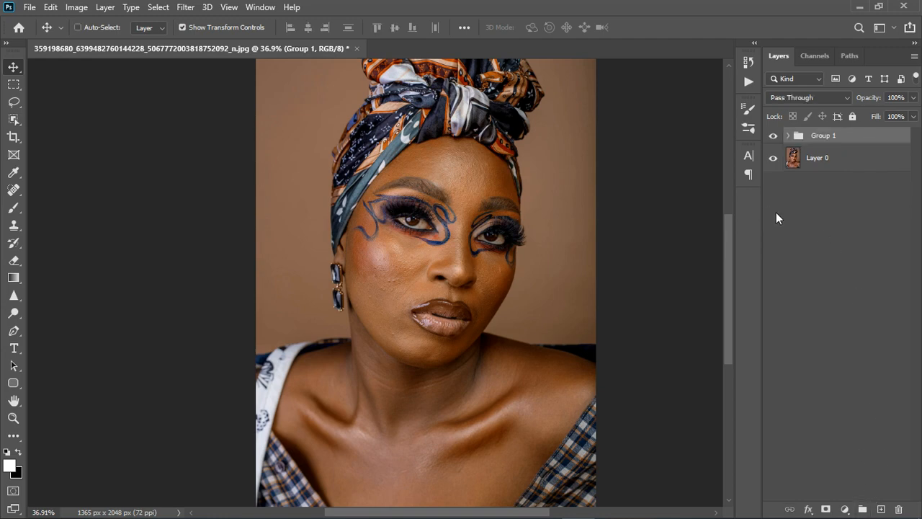
{"action": "key", "text": "ctrl+shift+alt+e"}
{"action": "key", "text": "ctrl+0"}
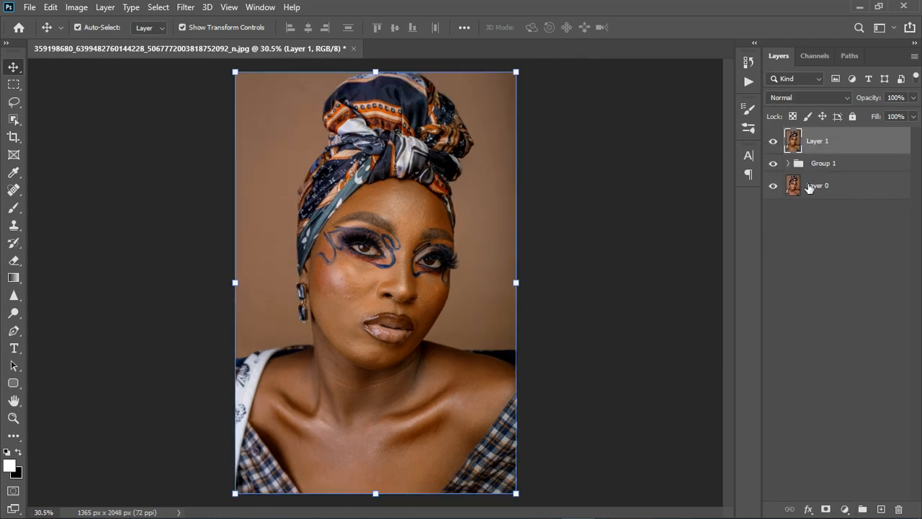
Step: Hide the adjustment group and compare the face, neck and chest with the merged layer off and on
{"action": "left_click", "coordinate": [775, 164]}
{"action": "left_click", "coordinate": [776, 144]}
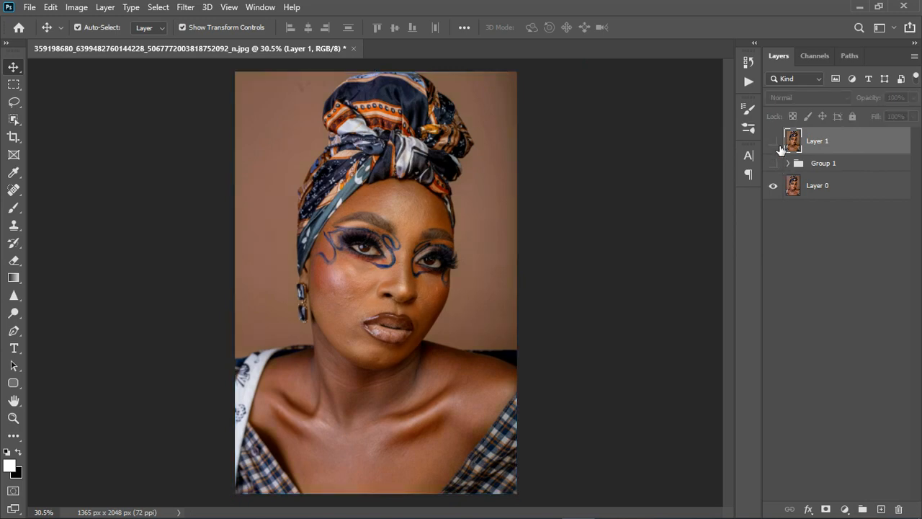
{"action": "left_click", "coordinate": [774, 142]}
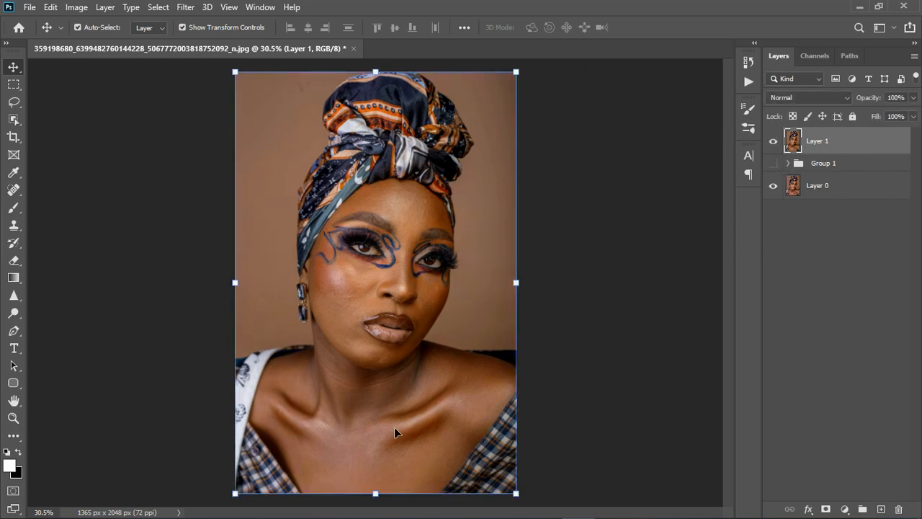
{"action": "scroll", "coordinate": [397, 426], "scroll_direction": "up", "scroll_amount": 3}
{"action": "scroll", "coordinate": [397, 414], "scroll_direction": "down", "scroll_amount": 1}
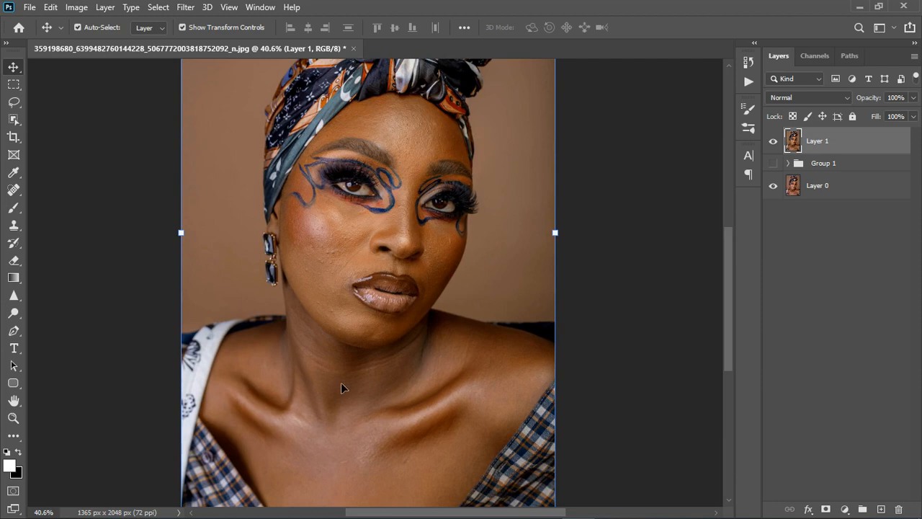
{"action": "scroll", "coordinate": [343, 393], "scroll_direction": "up", "scroll_amount": 2}
{"action": "scroll", "coordinate": [359, 398], "scroll_direction": "down", "scroll_amount": 1}
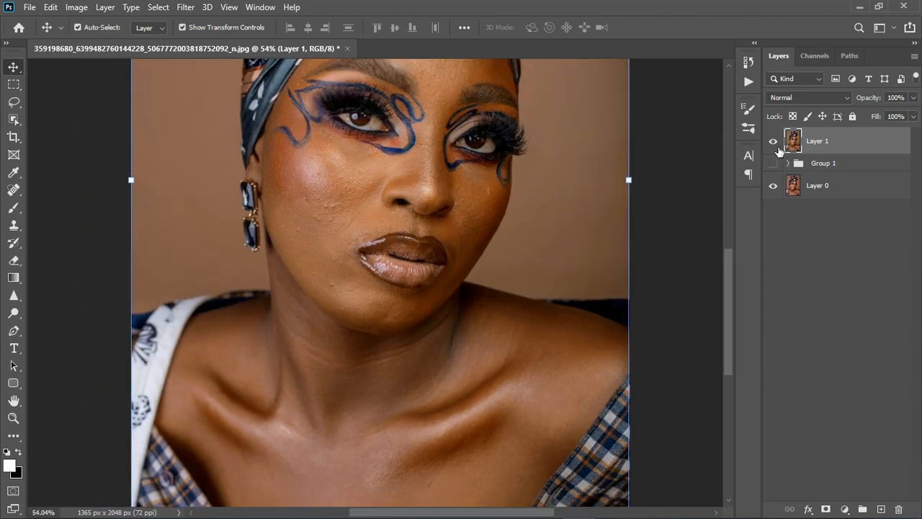
{"action": "left_click", "coordinate": [778, 147]}
{"action": "left_click", "coordinate": [777, 146]}
{"action": "left_click", "coordinate": [775, 144]}
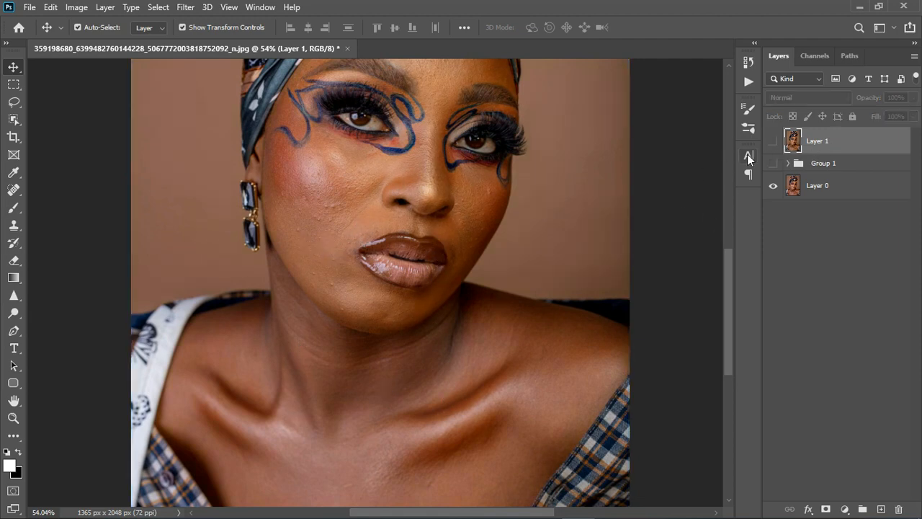
{"action": "left_click", "coordinate": [773, 141]}
{"action": "scroll", "coordinate": [506, 350], "scroll_direction": "down", "scroll_amount": 2}
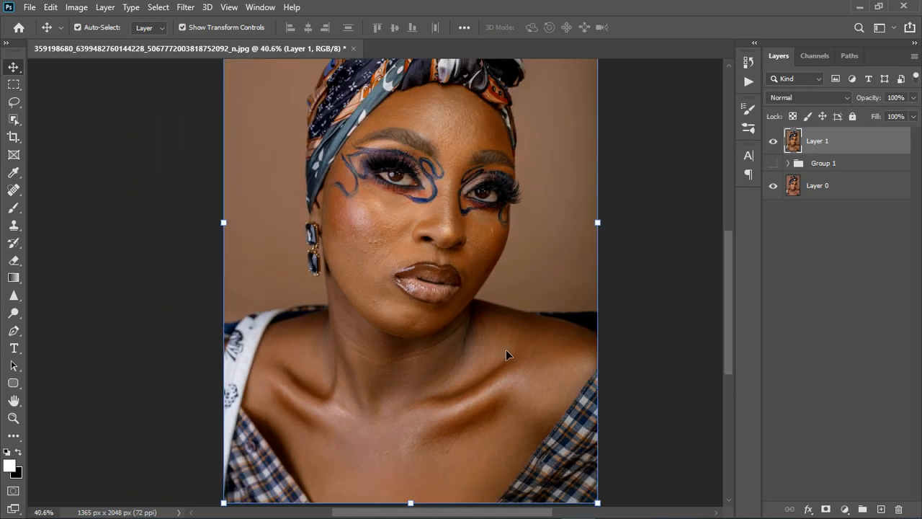
{"action": "scroll", "coordinate": [506, 349], "scroll_direction": "down", "scroll_amount": 1}
{"action": "scroll", "coordinate": [449, 241], "scroll_direction": "up", "scroll_amount": 3}
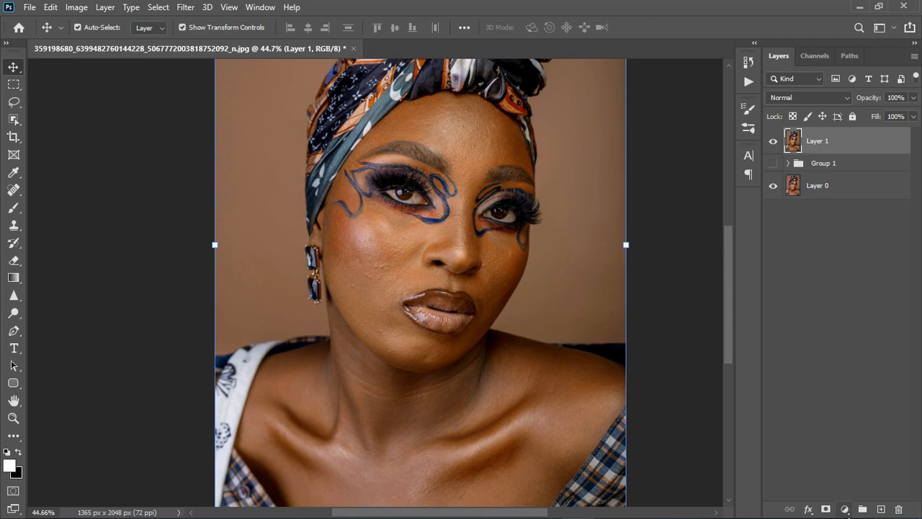
Step: Add a white (#ffffff) Solid Color fill layer above the merged portrait and hide it
{"action": "left_click", "coordinate": [845, 510]}
{"action": "left_click", "coordinate": [857, 272]}
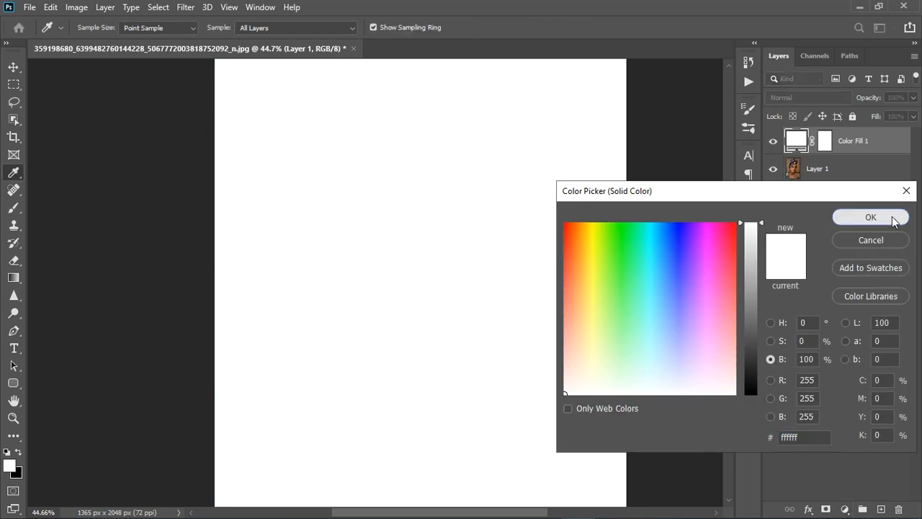
{"action": "left_click", "coordinate": [892, 219]}
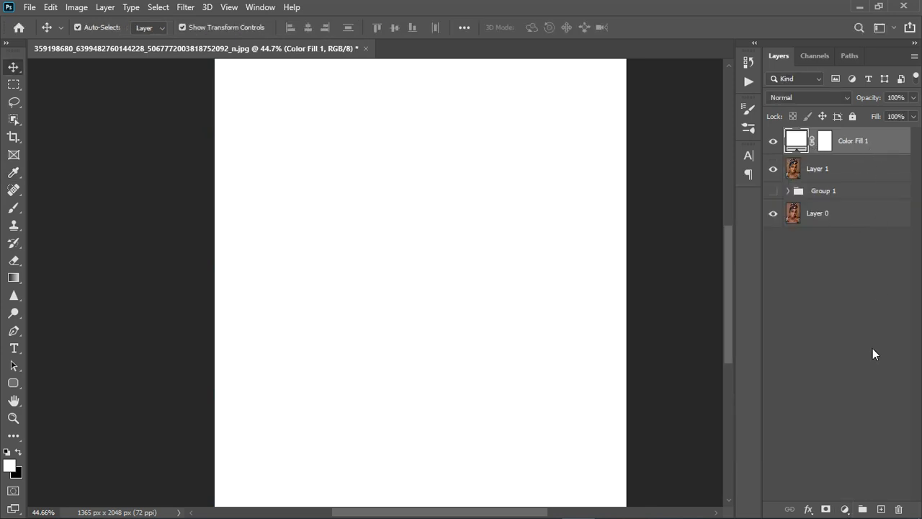
{"action": "left_click", "coordinate": [773, 142]}
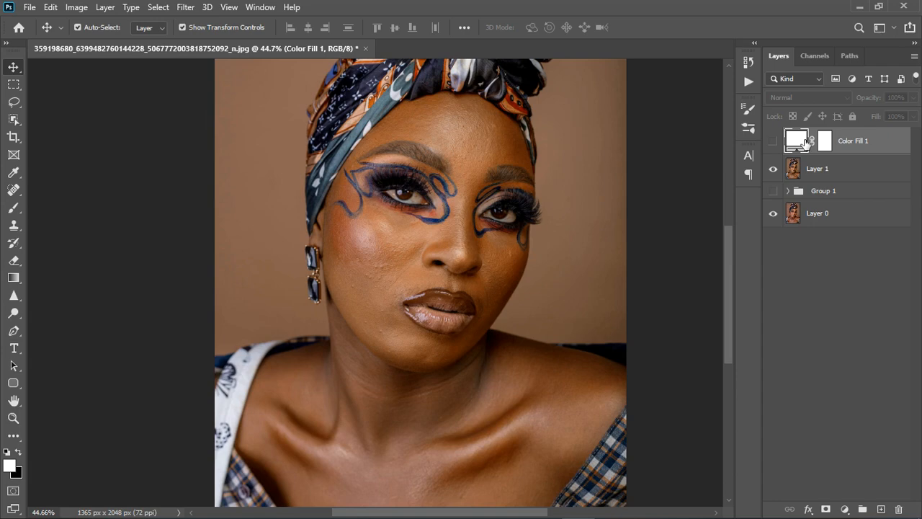
Step: Change the fill layer's colour to a brownish tone sampled from the white of the eye, about #917b6c
{"action": "double_click", "coordinate": [807, 142]}
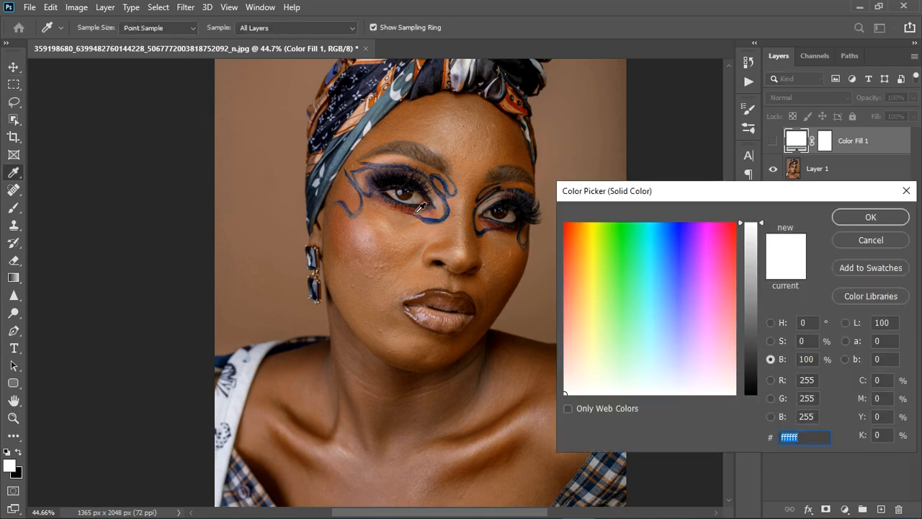
{"action": "left_click", "coordinate": [236, 426]}
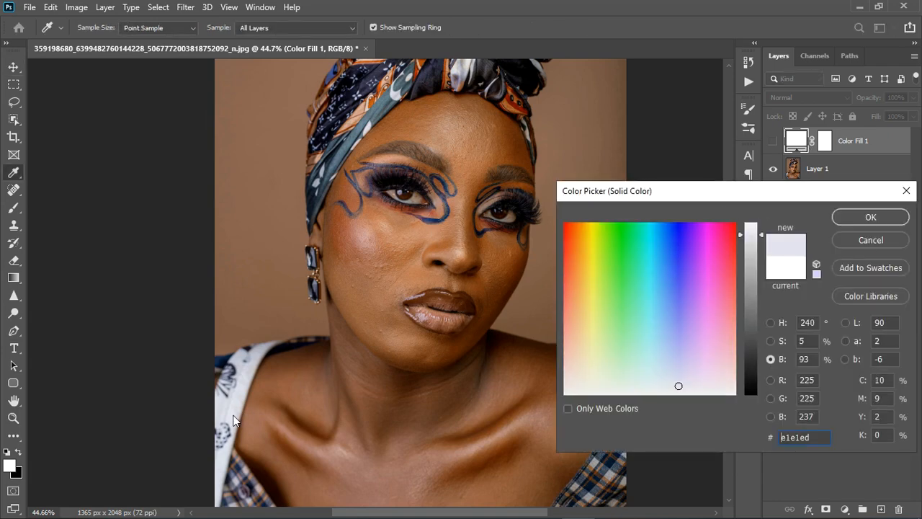
{"action": "left_click", "coordinate": [416, 205]}
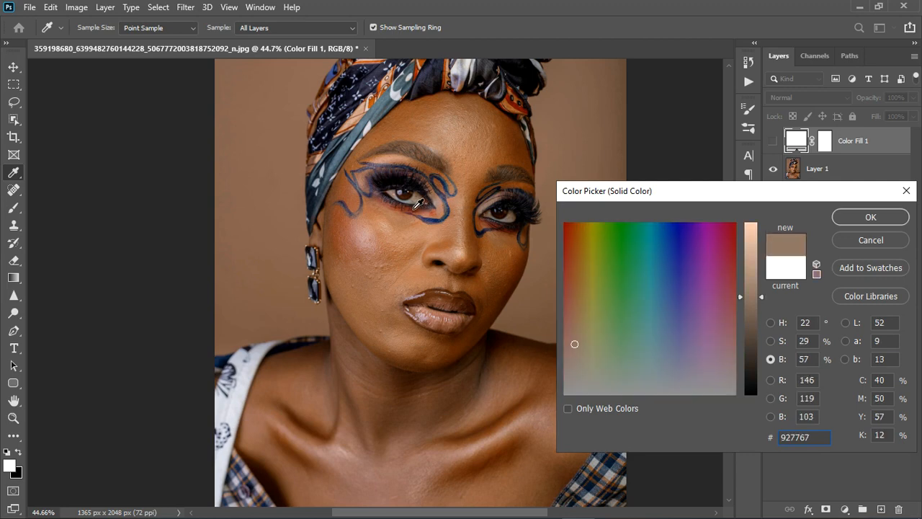
{"action": "left_click", "coordinate": [856, 219]}
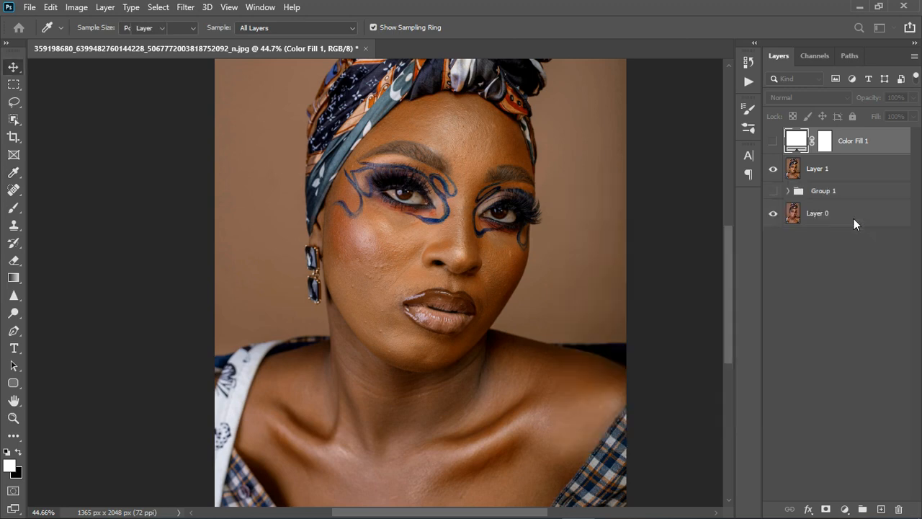
{"action": "key", "text": "v"}
Step: Show the colour fill layer and set its blend mode to Divide
{"action": "left_click", "coordinate": [773, 140]}
{"action": "left_click", "coordinate": [783, 98]}
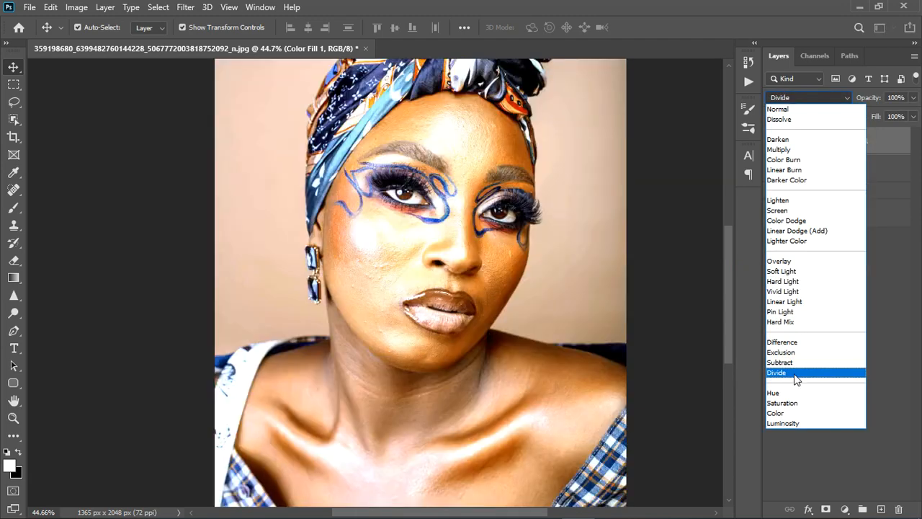
{"action": "left_click", "coordinate": [793, 372]}
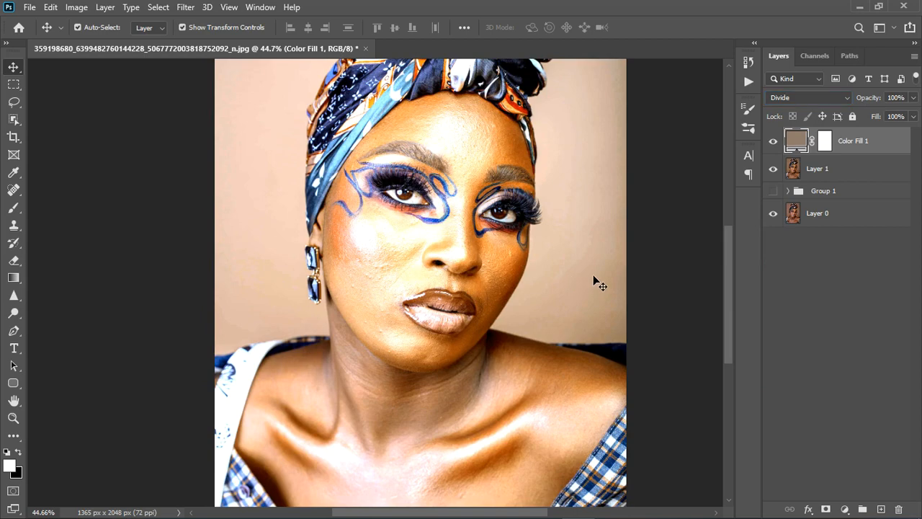
Step: Brighten the fill layer's colour to 97% brightness, #f8d2b9, to soften the Divide effect
{"action": "scroll", "coordinate": [594, 276], "scroll_direction": "down", "scroll_amount": 1}
{"action": "double_click", "coordinate": [805, 142]}
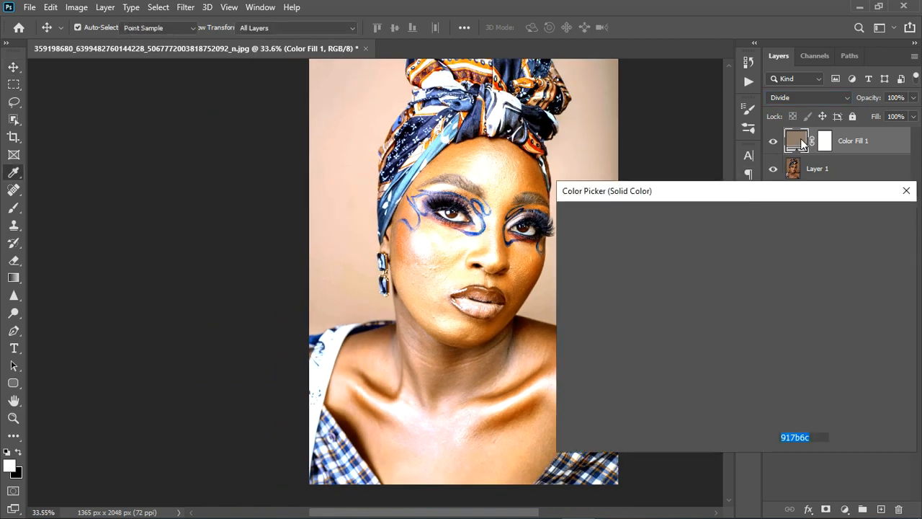
{"action": "left_click_drag", "start_coordinate": [762, 298], "coordinate": [765, 227]}
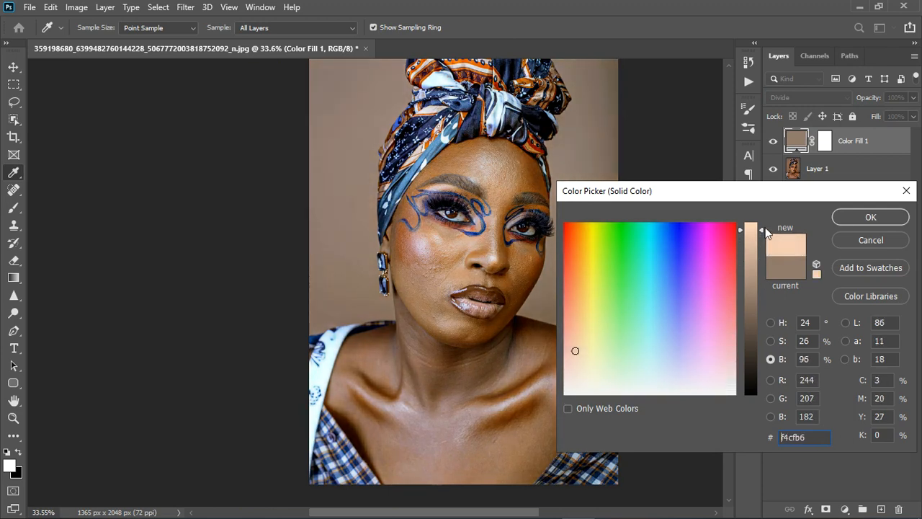
{"action": "left_click", "coordinate": [871, 217]}
{"action": "key", "text": "v"}
Step: Compare the portrait with the colour fill layer off and on and examine the skin tones up close
{"action": "scroll", "coordinate": [374, 327], "scroll_direction": "down", "scroll_amount": 2}
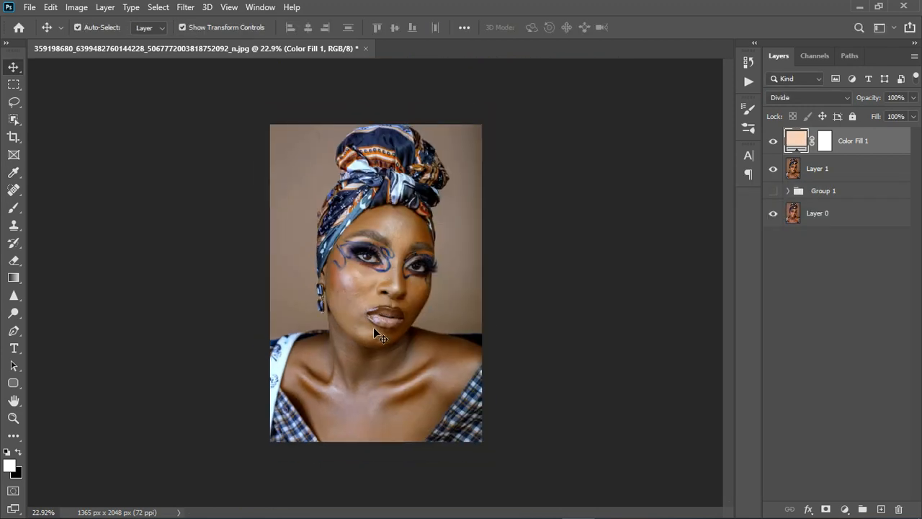
{"action": "scroll", "coordinate": [388, 284], "scroll_direction": "up", "scroll_amount": 2}
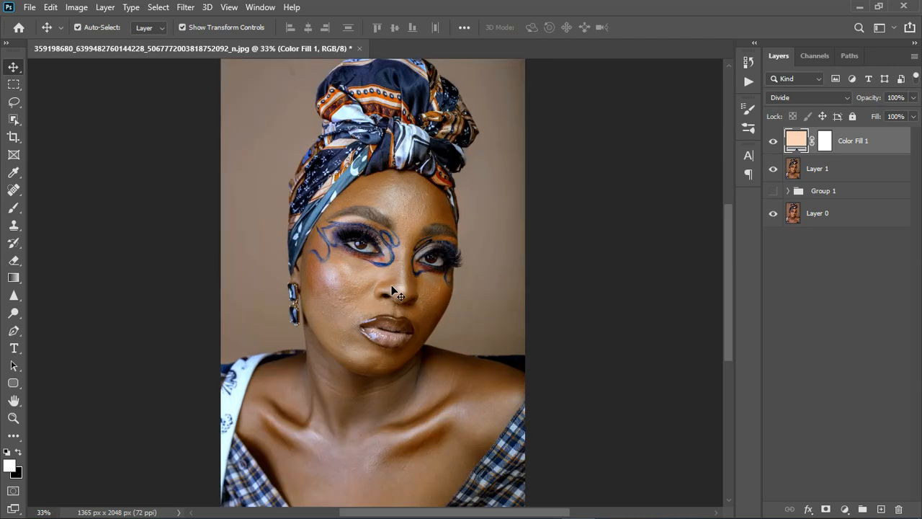
{"action": "left_click", "coordinate": [774, 142]}
{"action": "left_click", "coordinate": [775, 142]}
{"action": "scroll", "coordinate": [368, 270], "scroll_direction": "up", "scroll_amount": 3}
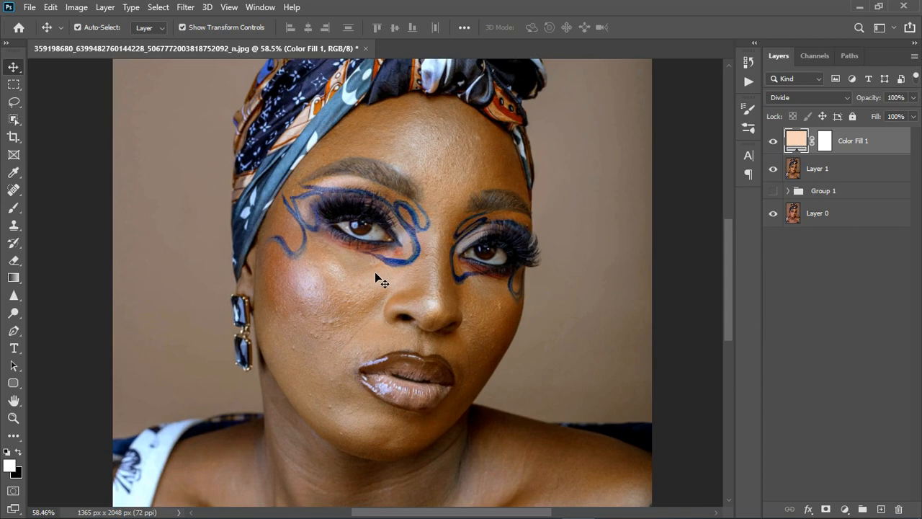
{"action": "scroll", "coordinate": [375, 274], "scroll_direction": "down", "scroll_amount": 1}
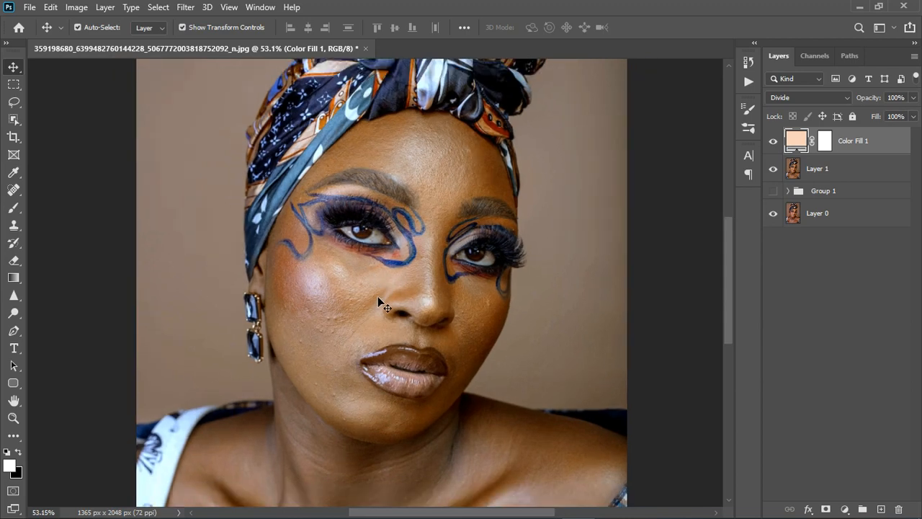
Step: Raise the brightness of the fill layer's colour slightly further towards the maximum
{"action": "double_click", "coordinate": [797, 142]}
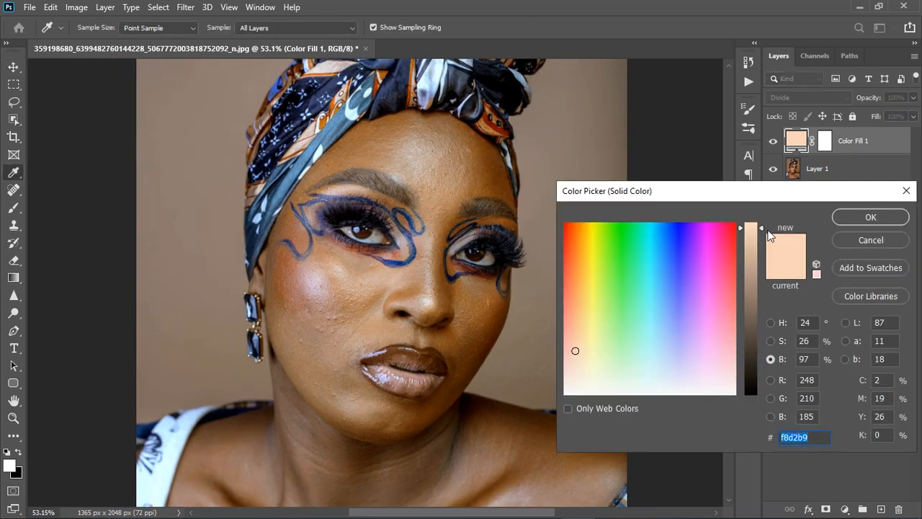
{"action": "left_click_drag", "start_coordinate": [762, 226], "coordinate": [761, 214]}
{"action": "left_click", "coordinate": [871, 217]}
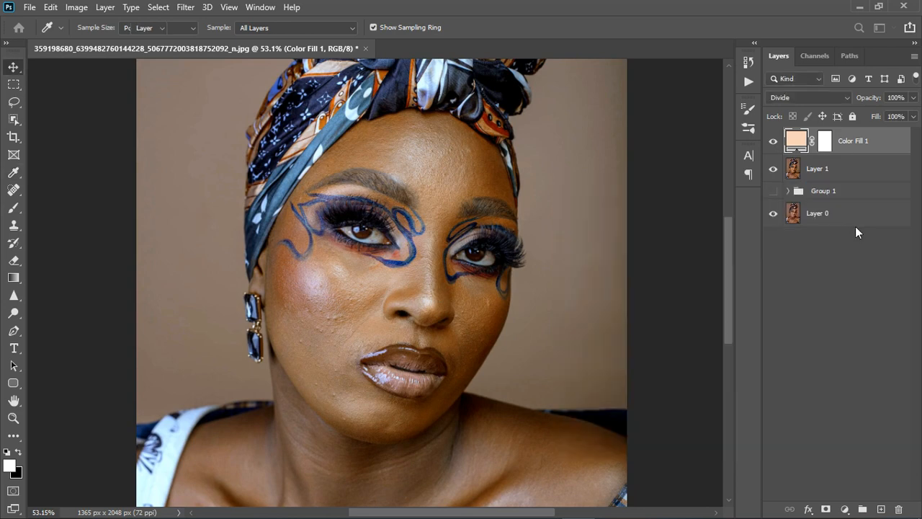
Step: Add a Hue/Saturation adjustment layer above the colour fill layer and clip it to that layer
{"action": "left_click", "coordinate": [844, 508]}
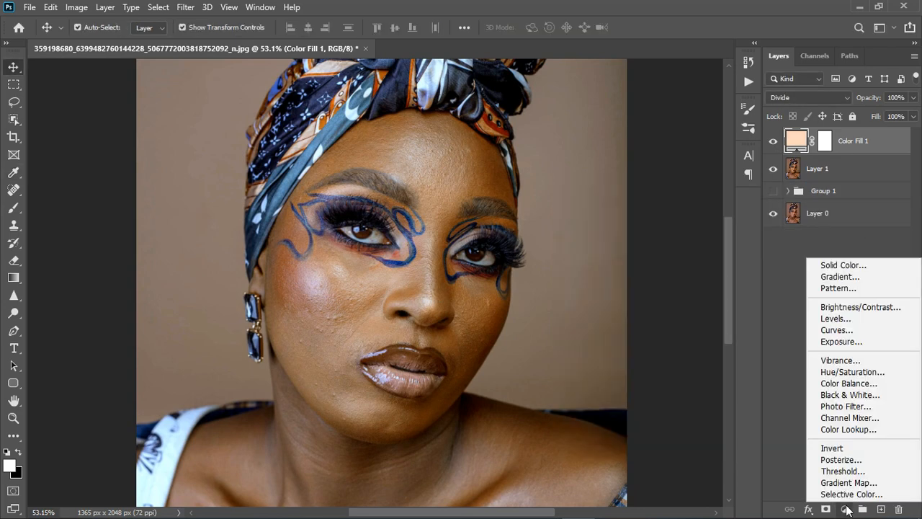
{"action": "left_click", "coordinate": [856, 372]}
{"action": "left_click", "coordinate": [698, 343]}
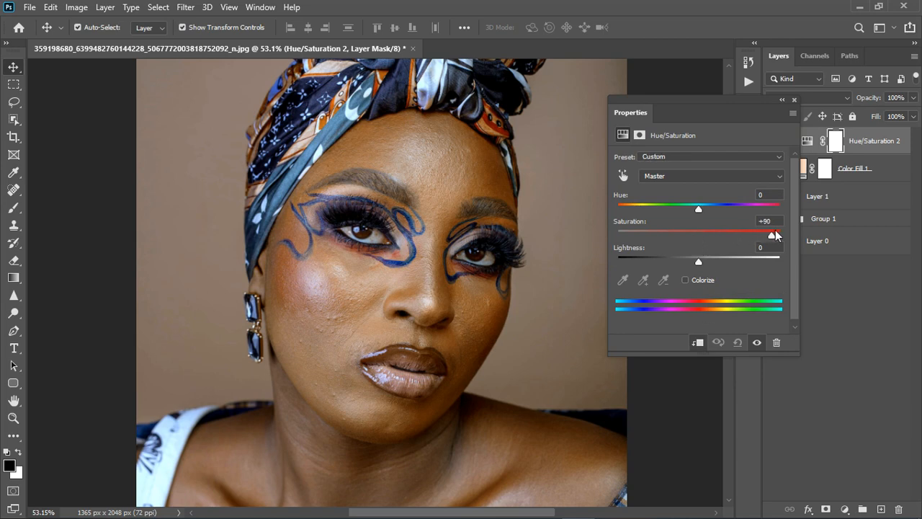
Step: Set the Saturation of the clipped Hue/Saturation 2 layer to -28 and close its settings
{"action": "left_click_drag", "start_coordinate": [774, 235], "coordinate": [676, 253]}
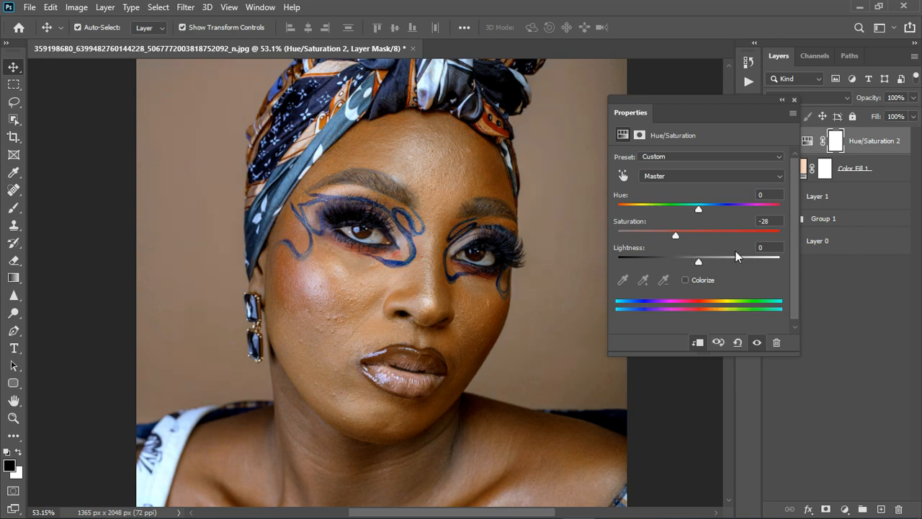
{"action": "left_click", "coordinate": [757, 343]}
{"action": "left_click", "coordinate": [794, 99]}
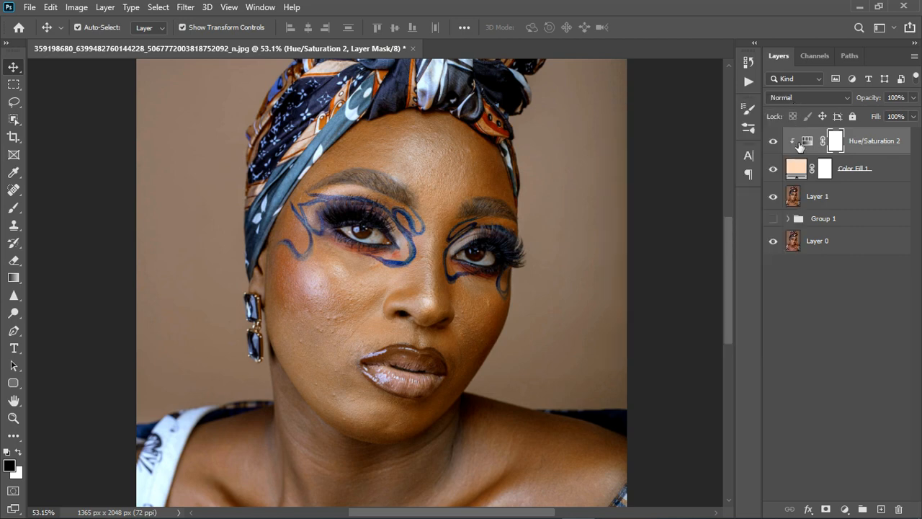
Step: Compare the whole portrait with the peach colour fill layer off and on
{"action": "left_click", "coordinate": [775, 170]}
{"action": "left_click", "coordinate": [775, 170]}
{"action": "key", "text": "ctrl+0"}
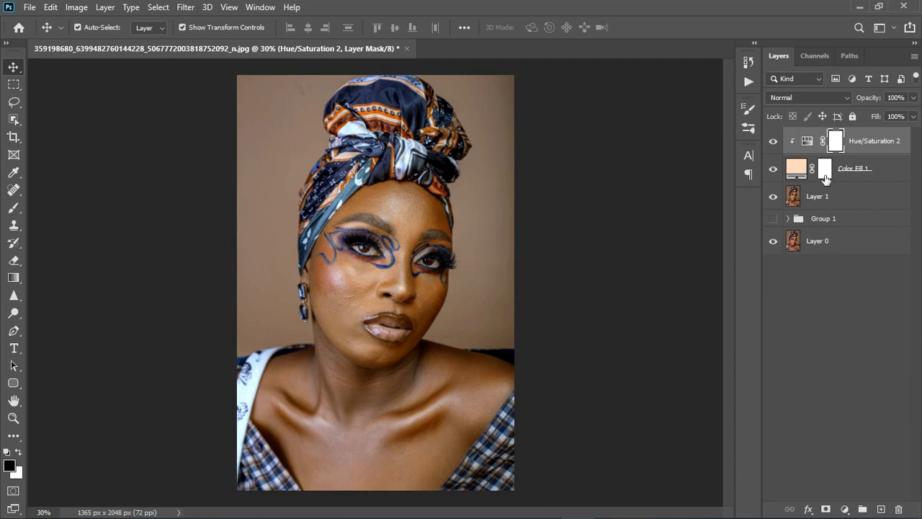
Step: Hide the peach colour fill layer and add a white Solid Color fill layer at the top of the stack
{"action": "left_click", "coordinate": [775, 170]}
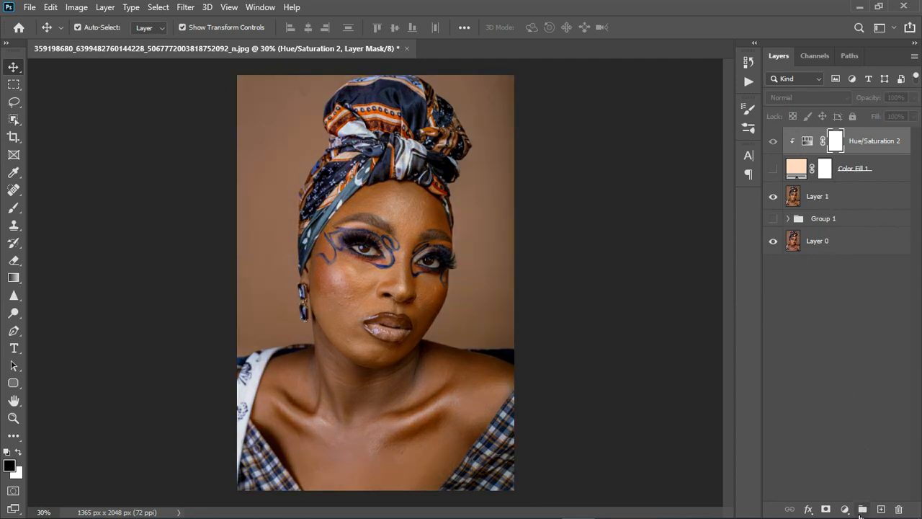
{"action": "left_click", "coordinate": [845, 510]}
{"action": "left_click", "coordinate": [848, 280]}
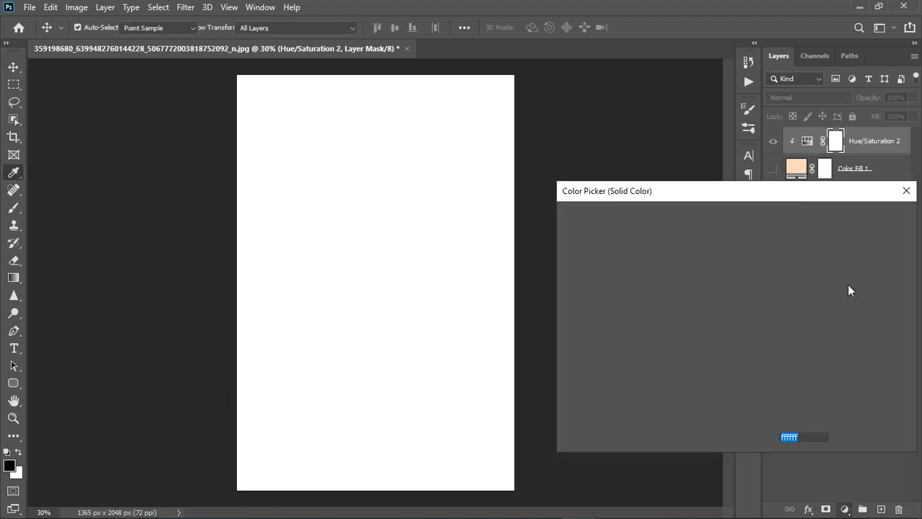
{"action": "left_click", "coordinate": [856, 216]}
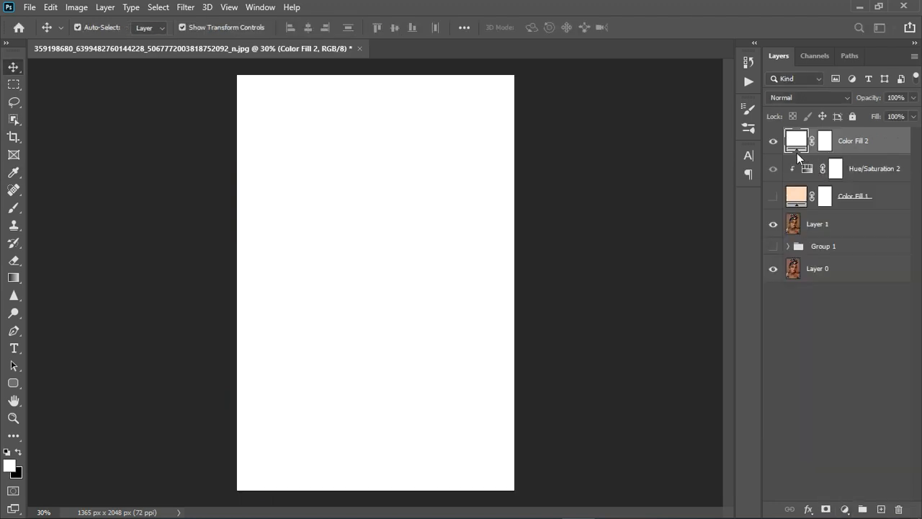
Step: Recolour the new fill layer to #d0d3da sampled from the white strap and set its blend mode to Divide
{"action": "left_click", "coordinate": [773, 141]}
{"action": "double_click", "coordinate": [797, 141]}
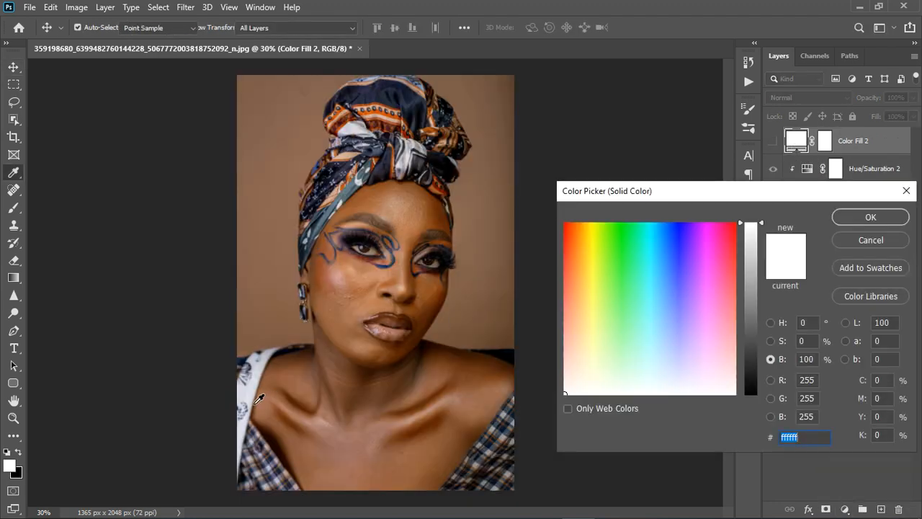
{"action": "left_click", "coordinate": [245, 392]}
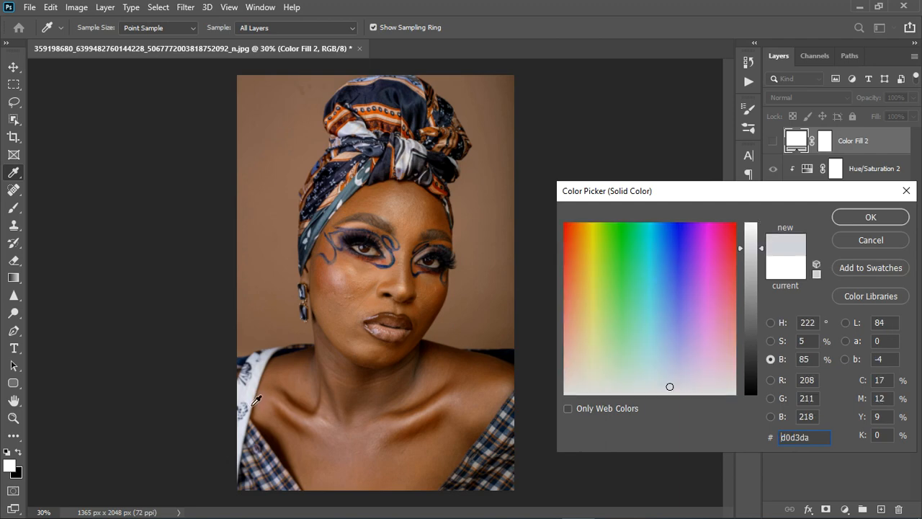
{"action": "left_click", "coordinate": [865, 217]}
{"action": "left_click", "coordinate": [797, 98]}
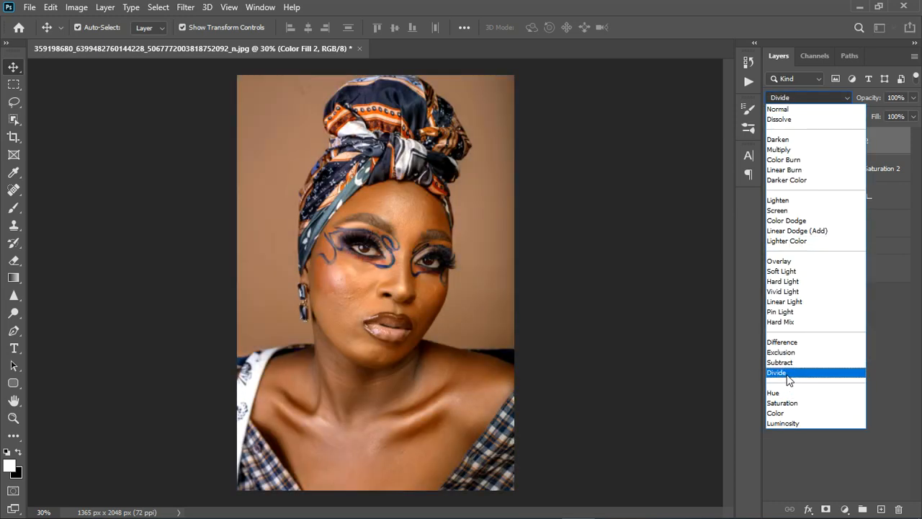
{"action": "left_click", "coordinate": [787, 373]}
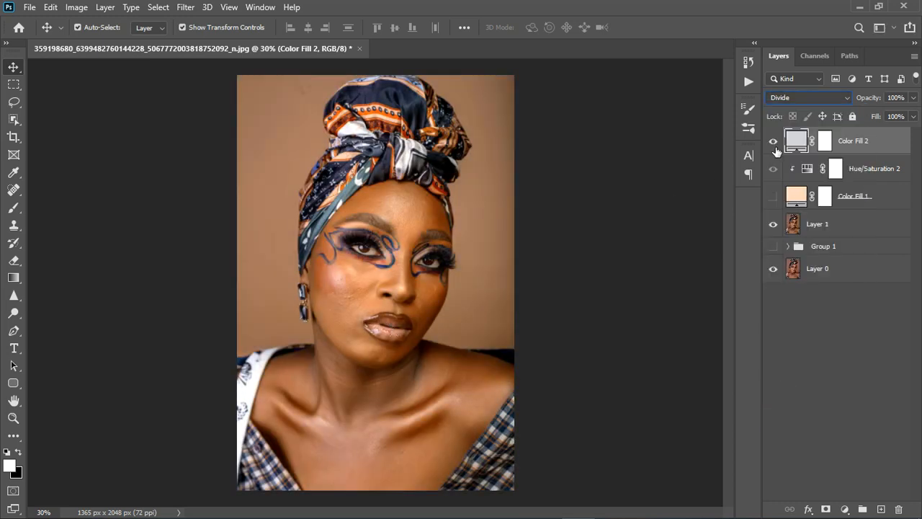
Step: Compare the portrait with the grey Divide fill layer off and on and examine the skin closely
{"action": "left_click", "coordinate": [774, 142]}
{"action": "left_click", "coordinate": [774, 142]}
{"action": "scroll", "coordinate": [382, 311], "scroll_direction": "up", "scroll_amount": 5}
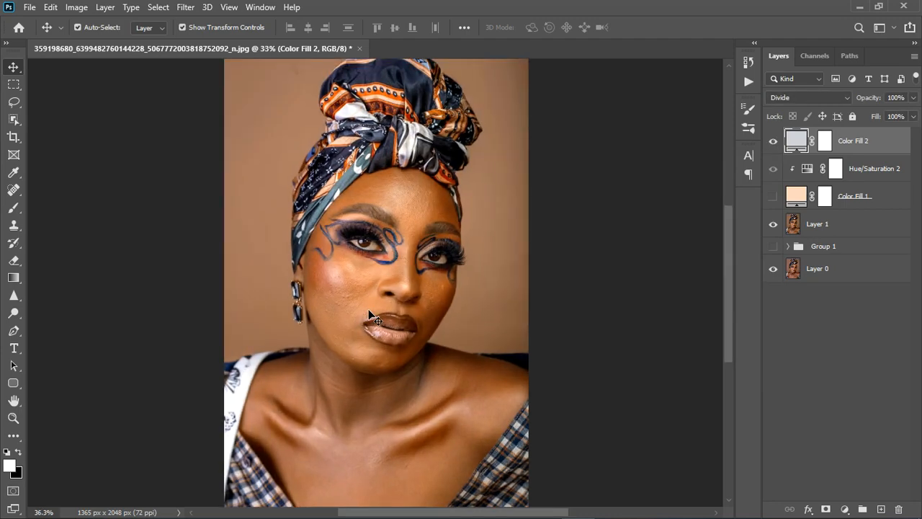
{"action": "scroll", "coordinate": [383, 311], "scroll_direction": "down", "scroll_amount": 3}
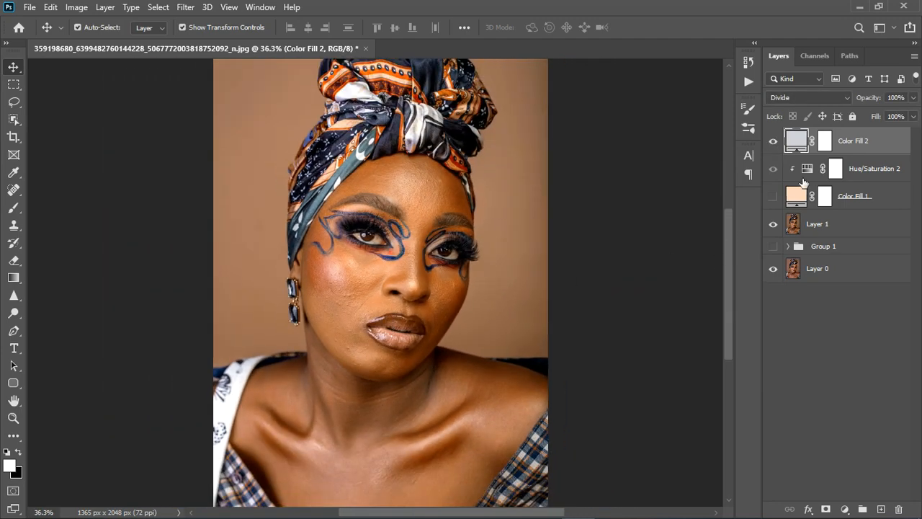
Step: Show the peach colour fill layer again and delete the grey fill layer
{"action": "left_click", "coordinate": [774, 141]}
{"action": "left_click", "coordinate": [779, 205]}
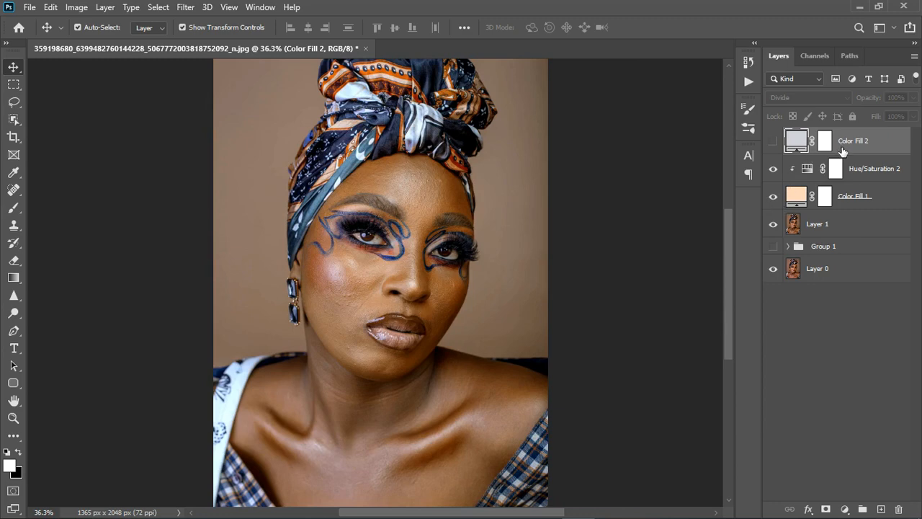
{"action": "scroll", "coordinate": [391, 324], "scroll_direction": "down", "scroll_amount": 2}
{"action": "scroll", "coordinate": [392, 342], "scroll_direction": "up", "scroll_amount": 2}
{"action": "scroll", "coordinate": [398, 357], "scroll_direction": "up", "scroll_amount": 3}
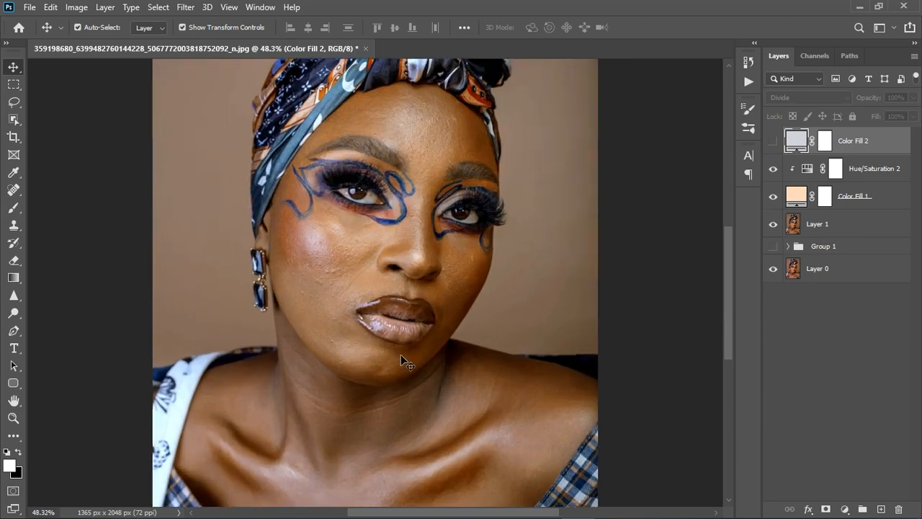
{"action": "scroll", "coordinate": [401, 361], "scroll_direction": "down", "scroll_amount": 2}
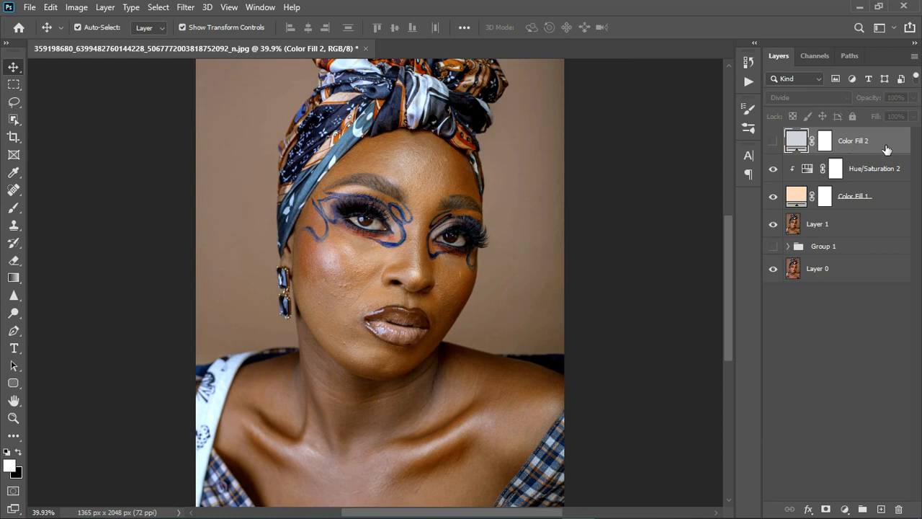
{"action": "key", "text": "Delete"}
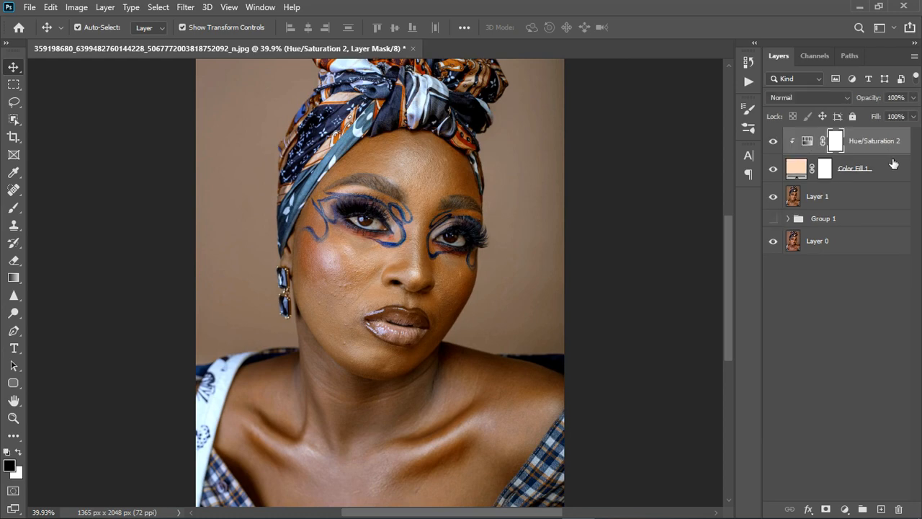
Step: Compare the portrait with the Hue/Saturation 2 layer off and on, and reduce that layer's fill to 86%
{"action": "left_click", "coordinate": [774, 142]}
{"action": "left_click", "coordinate": [774, 142]}
{"action": "left_click", "coordinate": [775, 147]}
{"action": "left_click", "coordinate": [914, 116]}
{"action": "left_click_drag", "start_coordinate": [914, 136], "coordinate": [898, 138]}
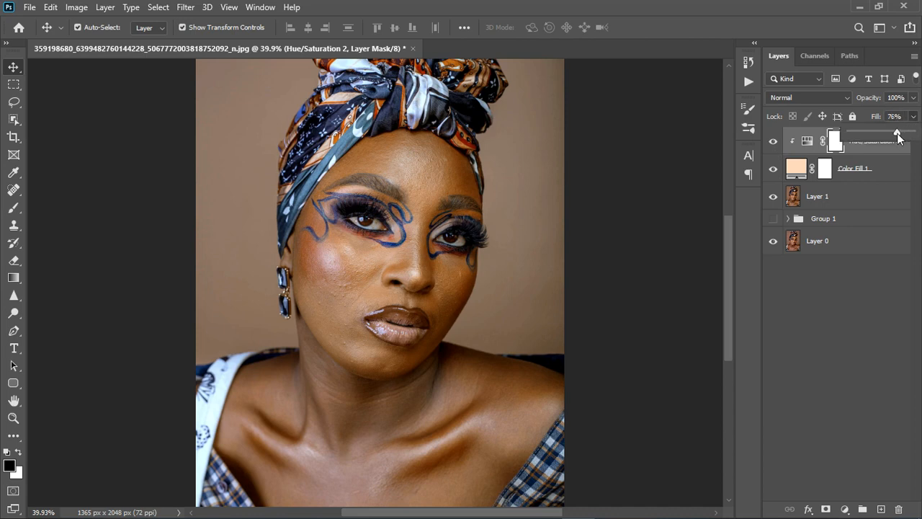
{"action": "left_click", "coordinate": [896, 171]}
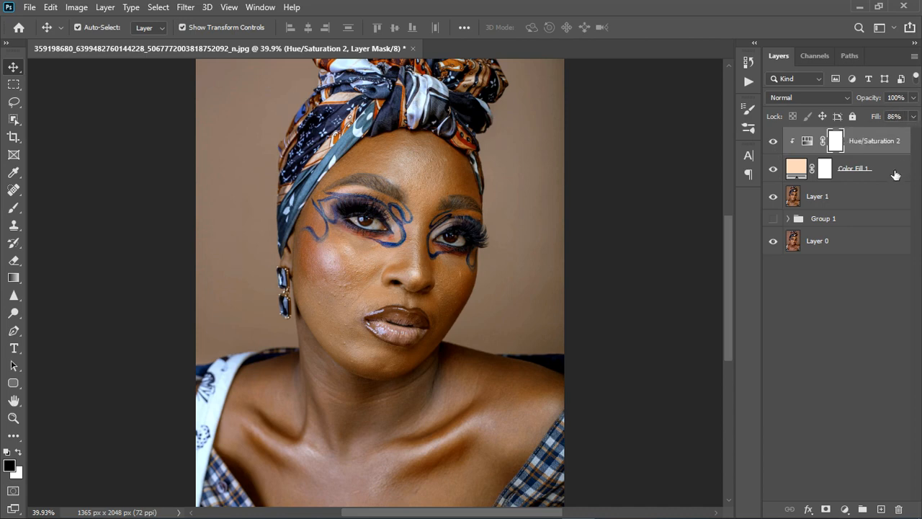
Step: Reduce the opacity of the peach colour fill layer to 83%
{"action": "left_click", "coordinate": [897, 172]}
{"action": "left_click", "coordinate": [914, 99]}
{"action": "left_click_drag", "start_coordinate": [912, 115], "coordinate": [905, 116]}
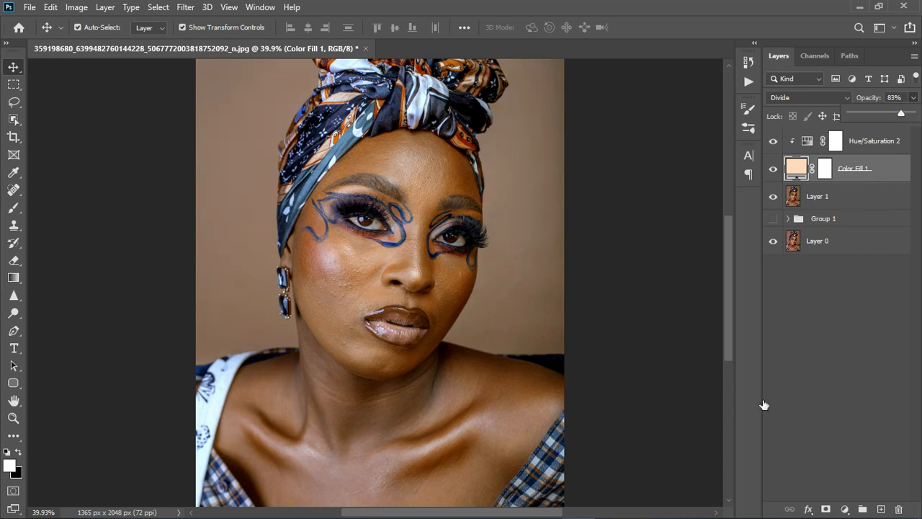
Step: Stamp all visible layers into a new top layer and hide Hue/Saturation 2, Color Fill 1 and Layer 1
{"action": "scroll", "coordinate": [633, 425], "scroll_direction": "down", "scroll_amount": 3}
{"action": "left_click", "coordinate": [889, 142]}
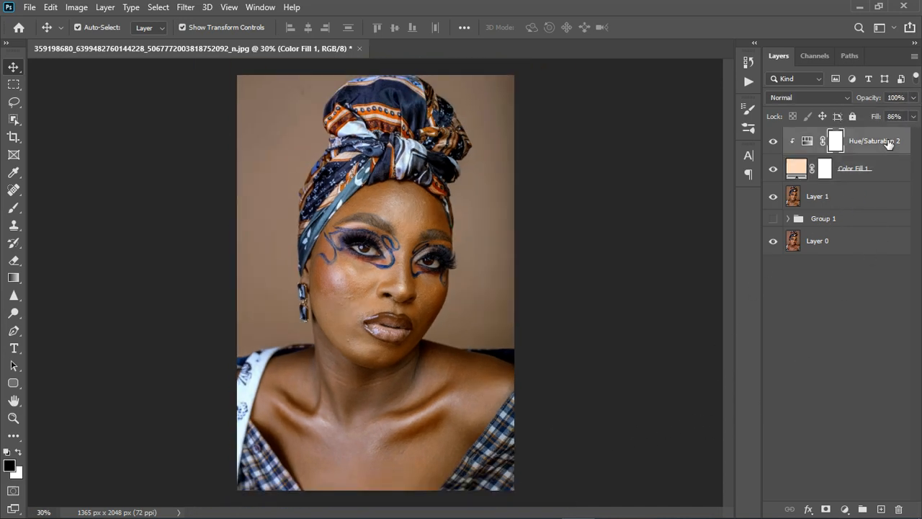
{"action": "key", "text": "ctrl+shift+alt+e"}
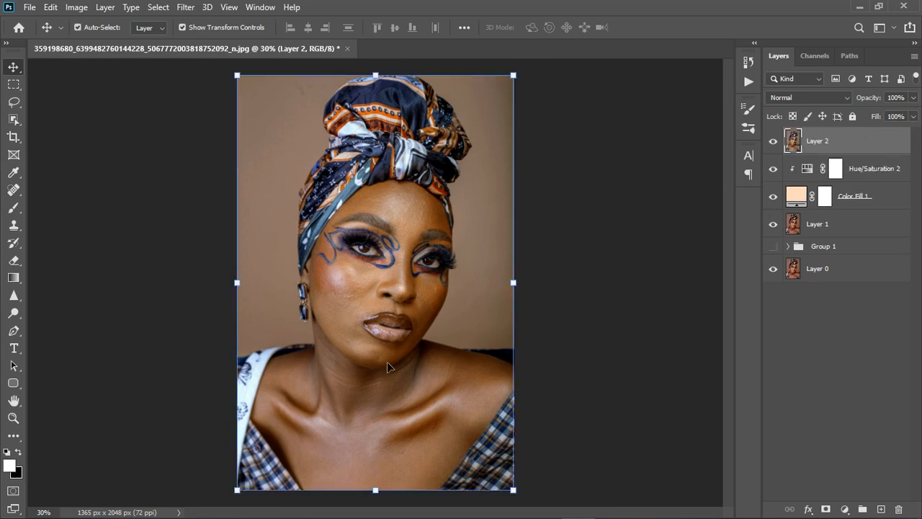
{"action": "left_click", "coordinate": [886, 179]}
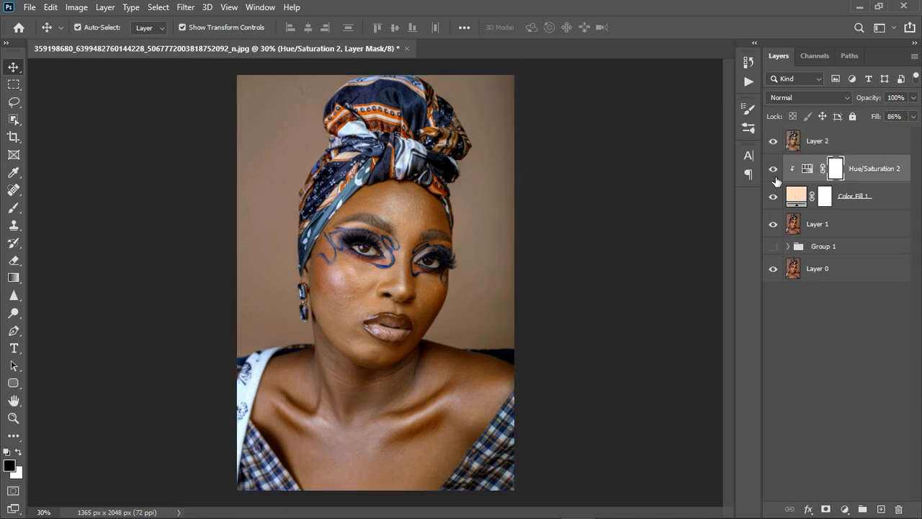
{"action": "left_click_drag", "start_coordinate": [776, 177], "coordinate": [776, 226]}
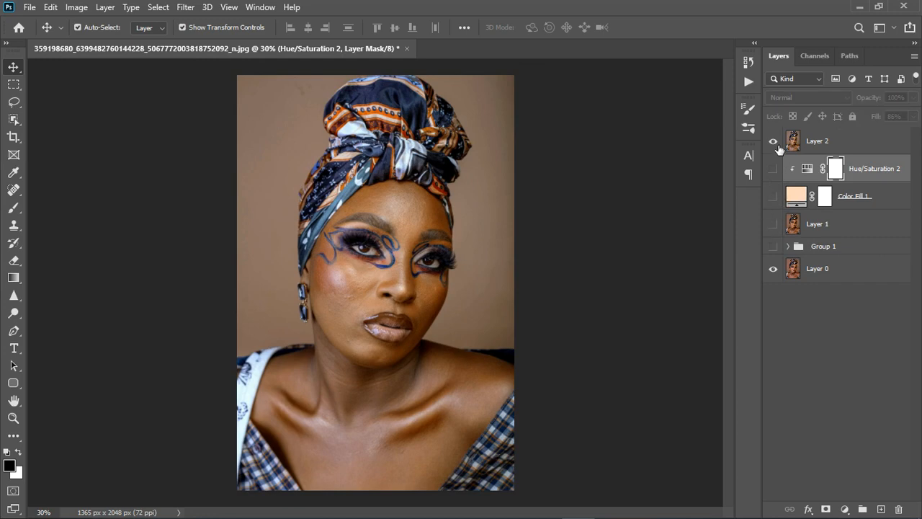
Step: Compare the stamped layer with the original portrait by switching it off and on
{"action": "left_click", "coordinate": [774, 142]}
{"action": "left_click", "coordinate": [774, 142]}
{"action": "scroll", "coordinate": [340, 269], "scroll_direction": "up", "scroll_amount": 2}
Step: Make two duplicates of the stamped Layer 2
{"action": "left_click", "coordinate": [852, 150]}
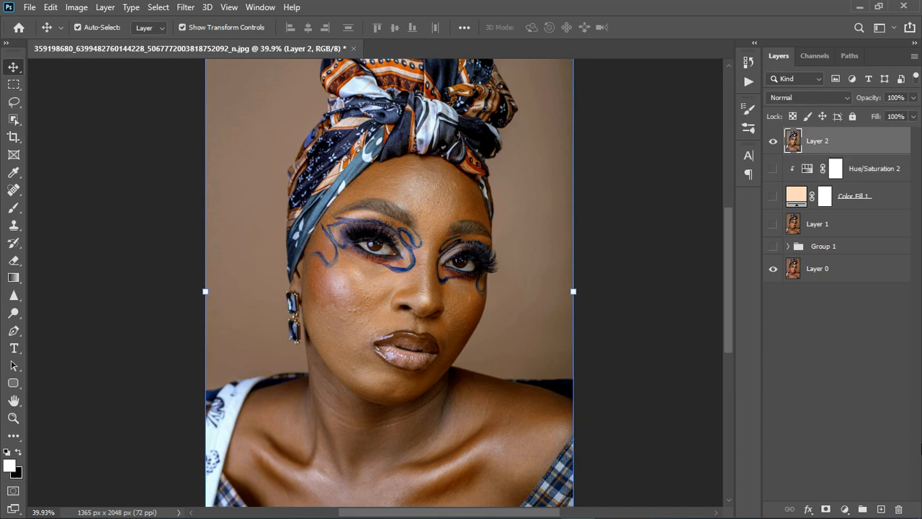
{"action": "key", "text": "ctrl+j"}
{"action": "key", "text": "ctrl+j"}
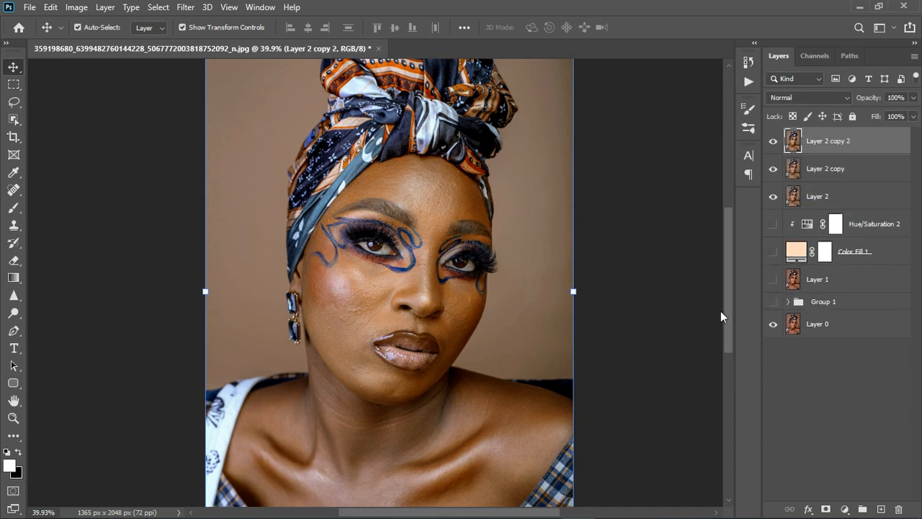
Step: Rename the lower copy of Layer 2 as color and the upper copy as texture
{"action": "left_click", "coordinate": [833, 173]}
{"action": "double_click", "coordinate": [834, 170]}
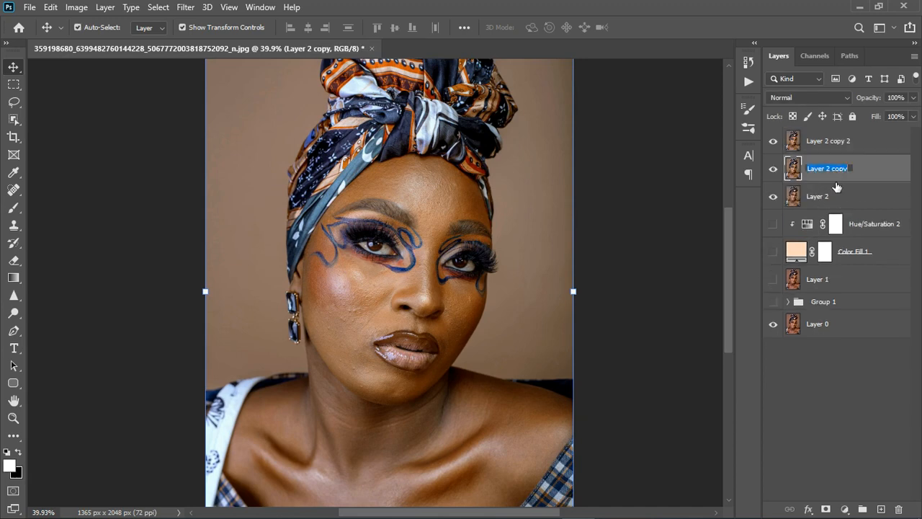
{"action": "type", "text": "color"}
{"action": "key", "text": "Return"}
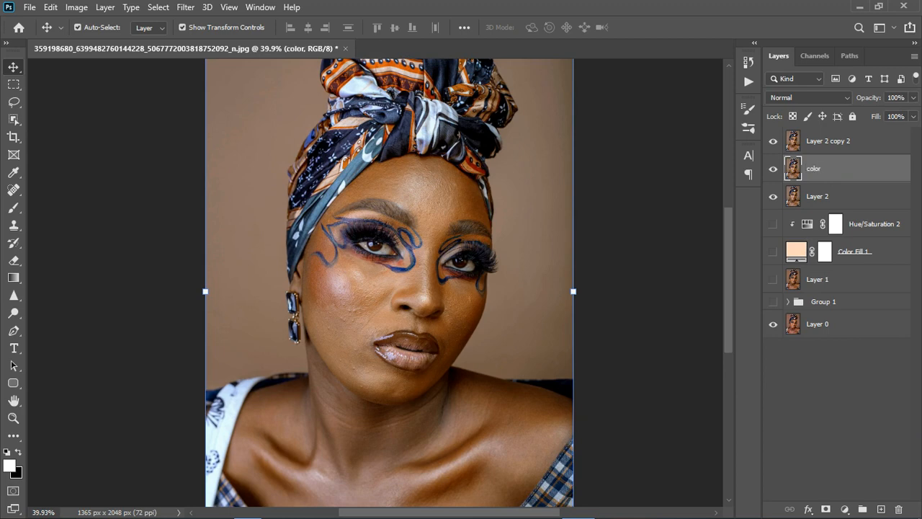
{"action": "double_click", "coordinate": [836, 145]}
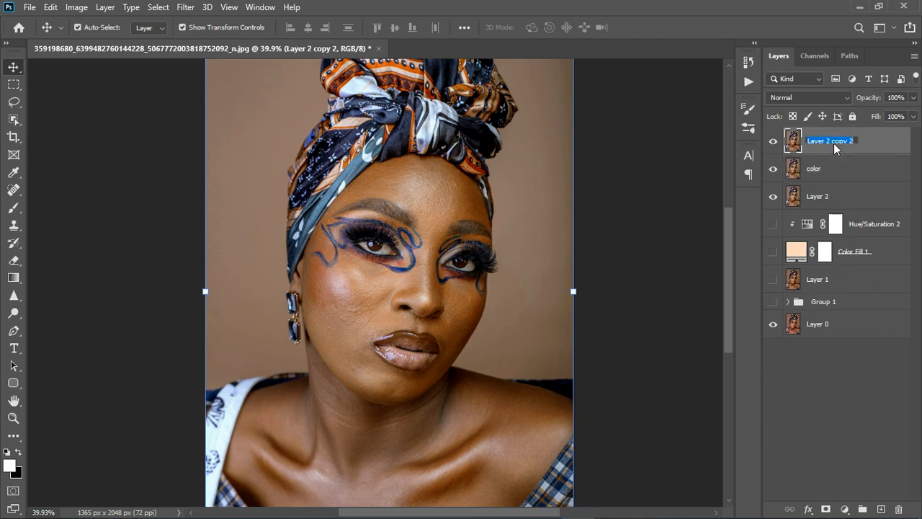
{"action": "type", "text": "textur"}
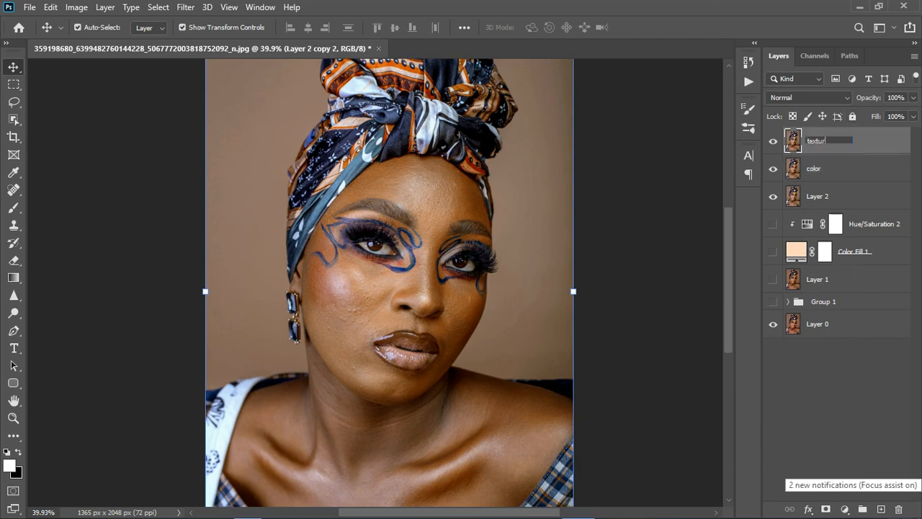
{"action": "type", "text": "e"}
{"action": "key", "text": "Return"}
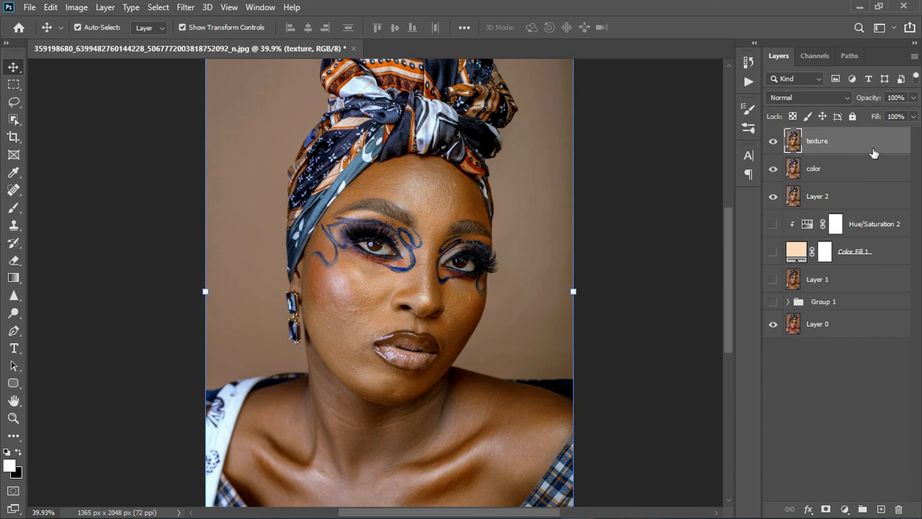
Step: Group the texture and color layers and name the group freq sep
{"action": "left_click", "coordinate": [835, 177], "text": "ctrl"}
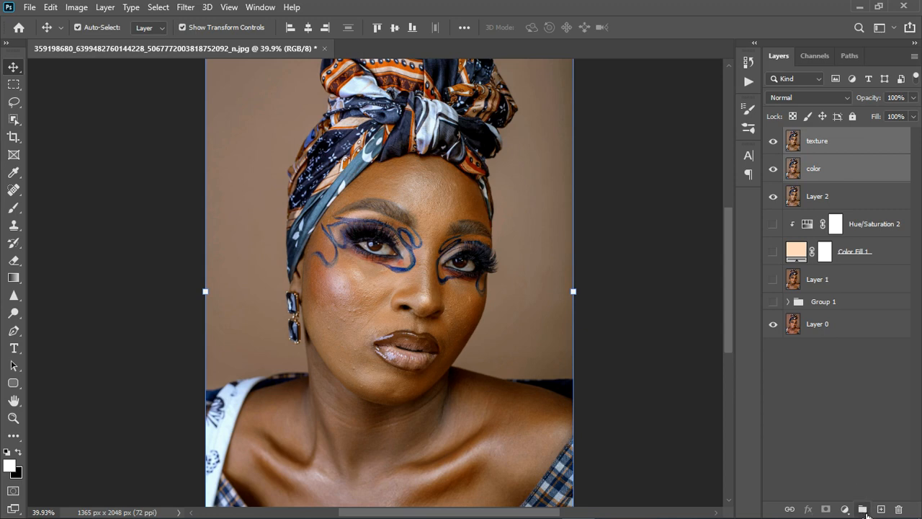
{"action": "left_click", "coordinate": [862, 510]}
{"action": "double_click", "coordinate": [833, 141]}
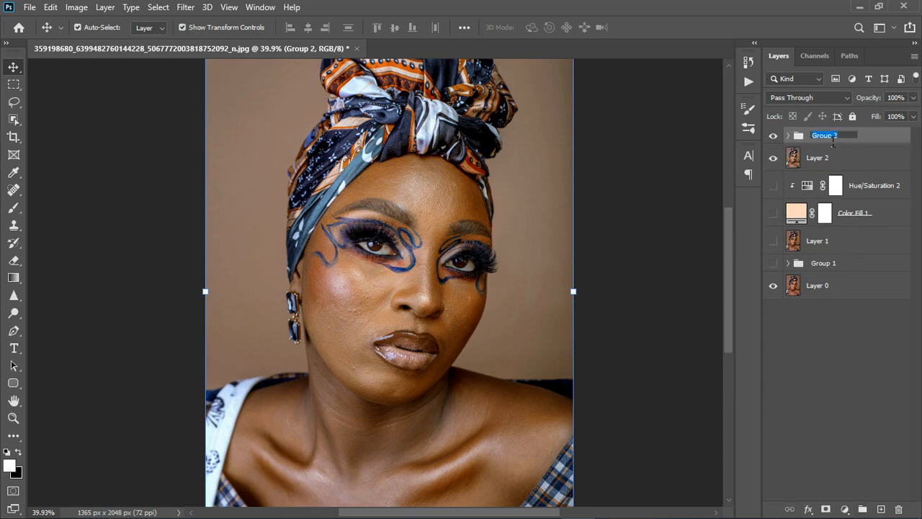
{"action": "type", "text": "freq sep"}
{"action": "key", "text": "Return"}
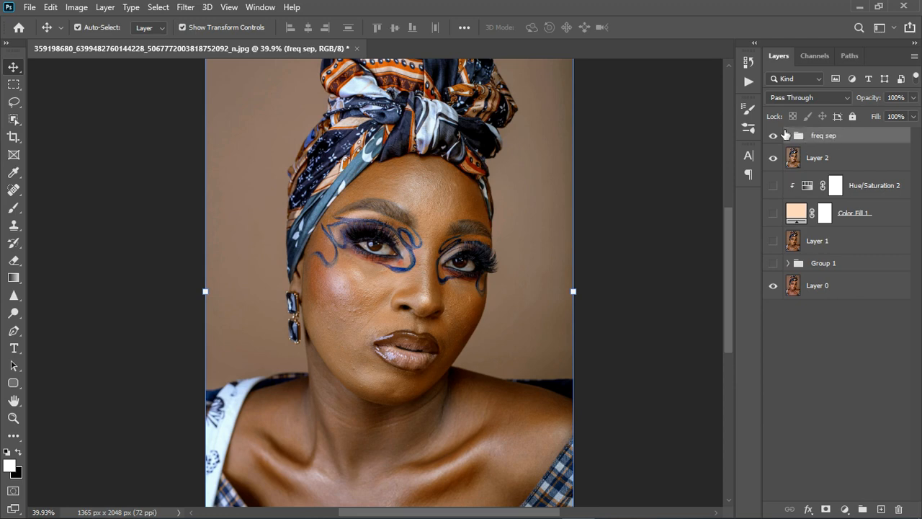
Step: Hide the texture layer in the freq sep group and apply a 5.4-pixel Gaussian Blur to the color layer
{"action": "left_click", "coordinate": [789, 136]}
{"action": "left_click", "coordinate": [846, 192]}
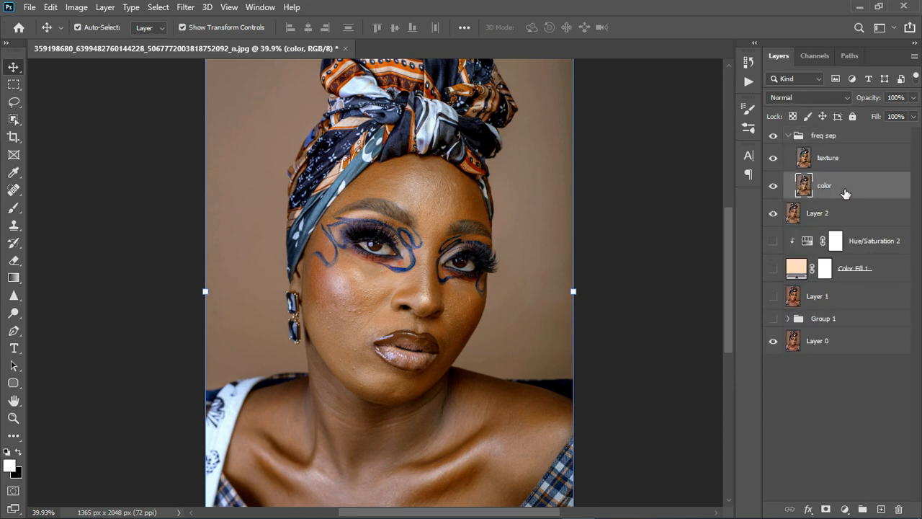
{"action": "left_click", "coordinate": [774, 158]}
{"action": "left_click", "coordinate": [186, 8]}
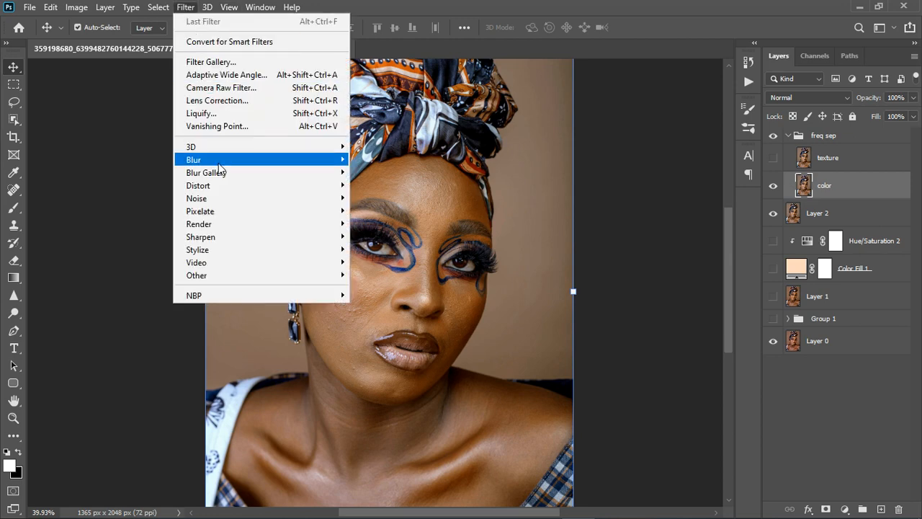
{"action": "mouse_move", "coordinate": [220, 161]}
{"action": "left_click", "coordinate": [391, 211]}
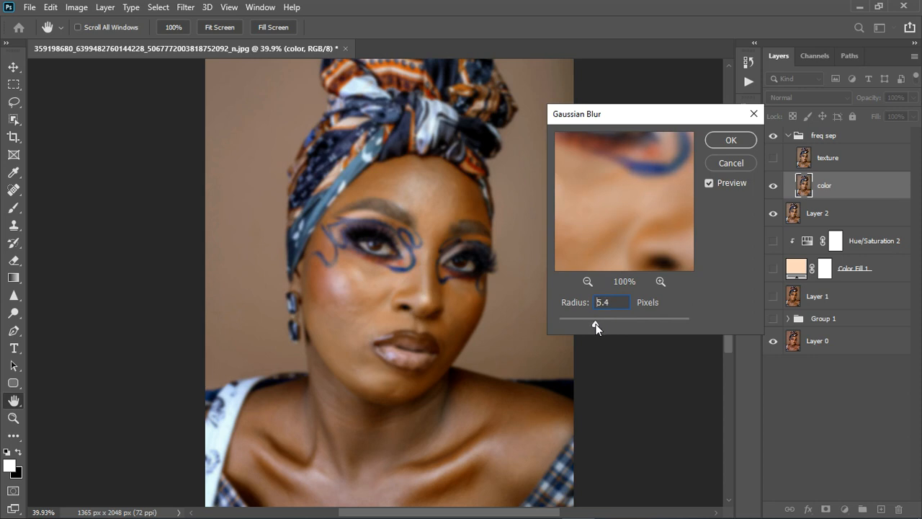
{"action": "left_click", "coordinate": [595, 324]}
{"action": "left_click", "coordinate": [733, 141]}
{"action": "key", "text": "v"}
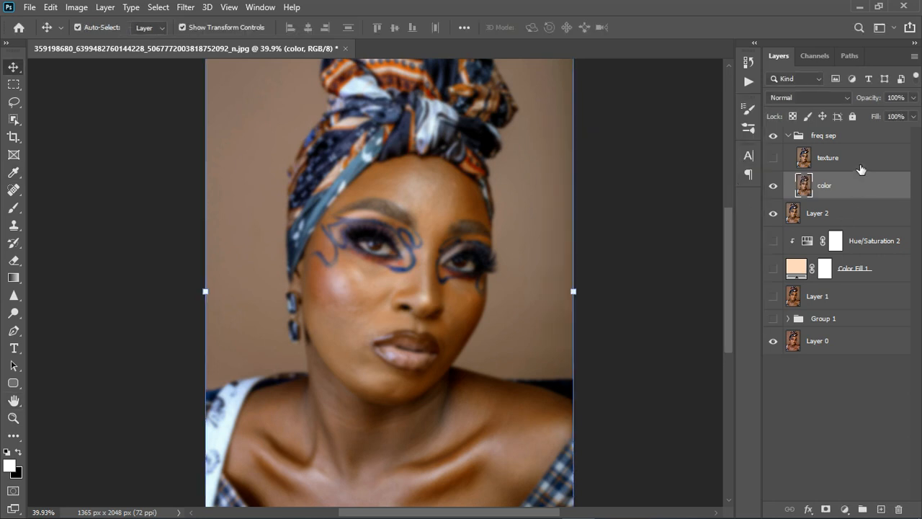
Step: Show the texture layer, apply the color layer to it with Subtract, scale 2, offset 128, and blend it as Linear Light
{"action": "left_click", "coordinate": [793, 165]}
{"action": "left_click", "coordinate": [775, 163]}
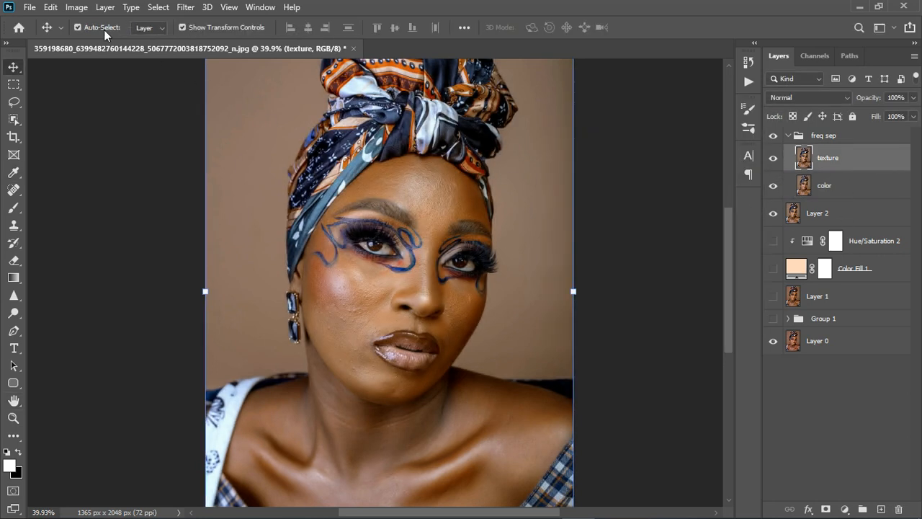
{"action": "left_click", "coordinate": [76, 7]}
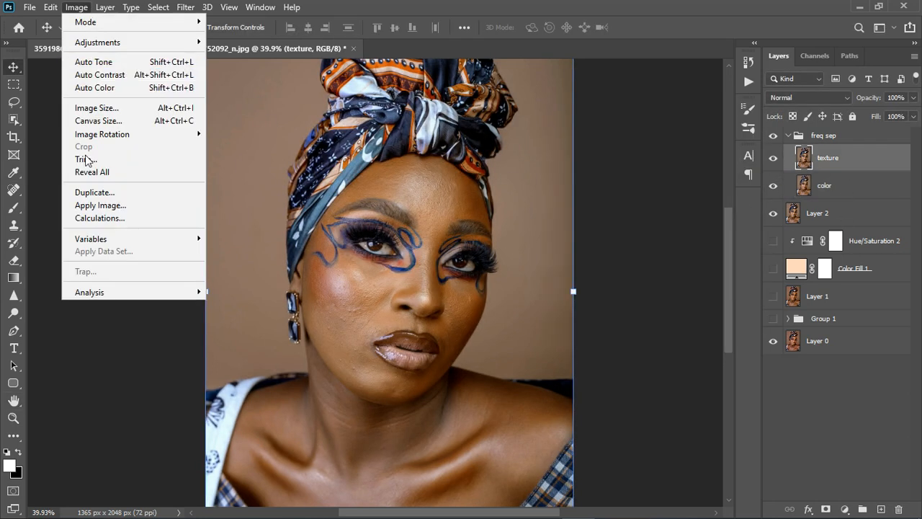
{"action": "left_click", "coordinate": [101, 205]}
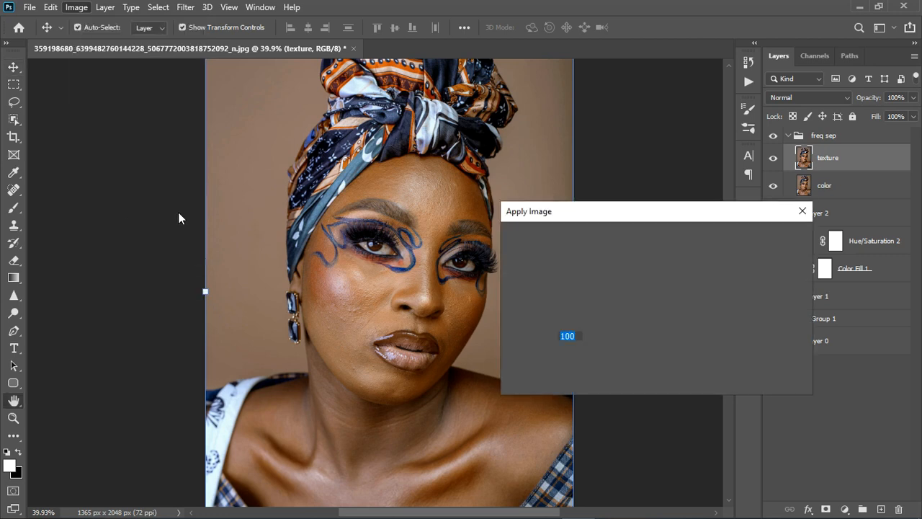
{"action": "left_click", "coordinate": [611, 255]}
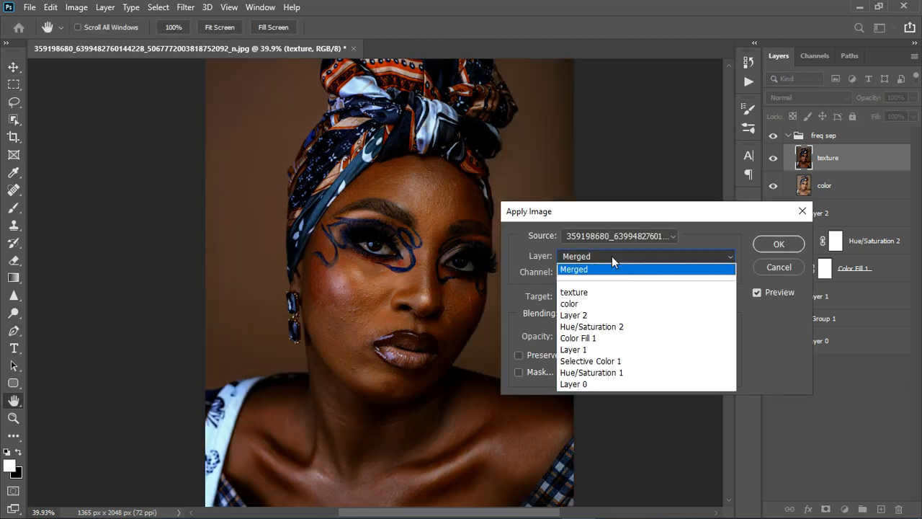
{"action": "left_click", "coordinate": [594, 304]}
{"action": "left_click", "coordinate": [634, 311]}
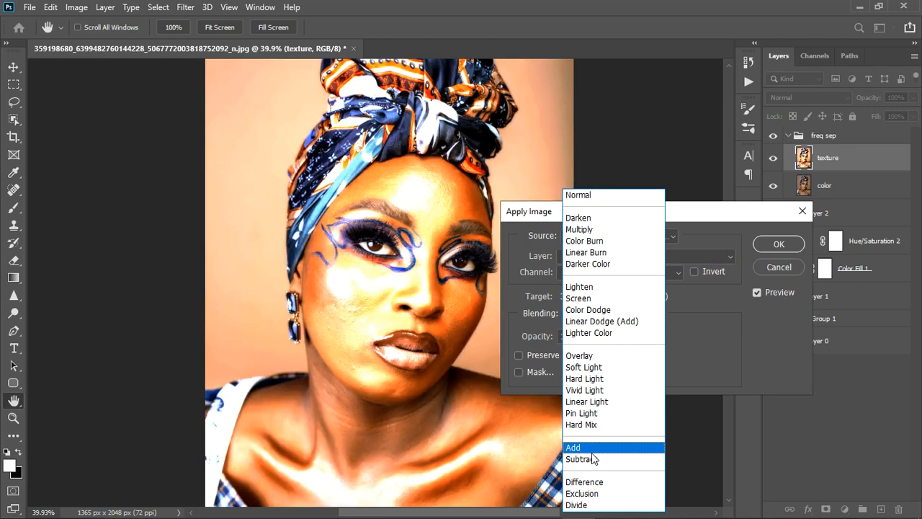
{"action": "left_click", "coordinate": [598, 461]}
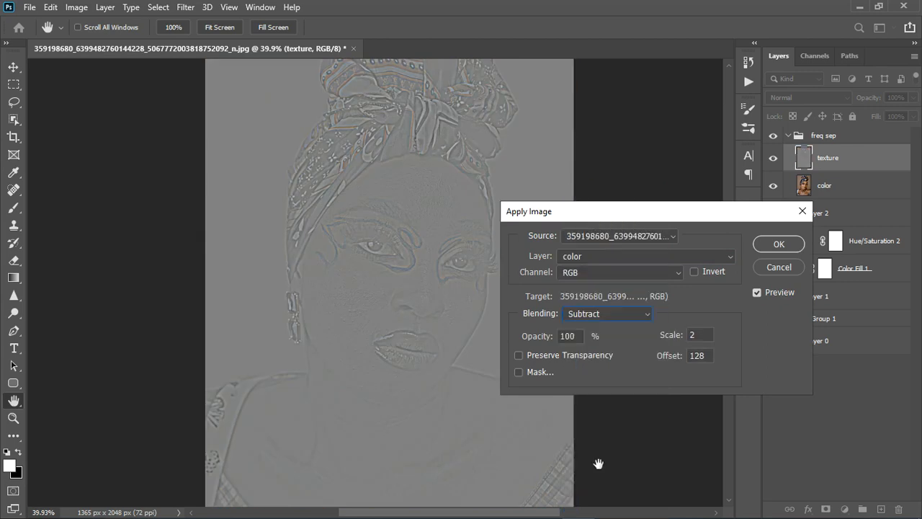
{"action": "left_click", "coordinate": [775, 243]}
{"action": "key", "text": "v"}
{"action": "left_click", "coordinate": [829, 100]}
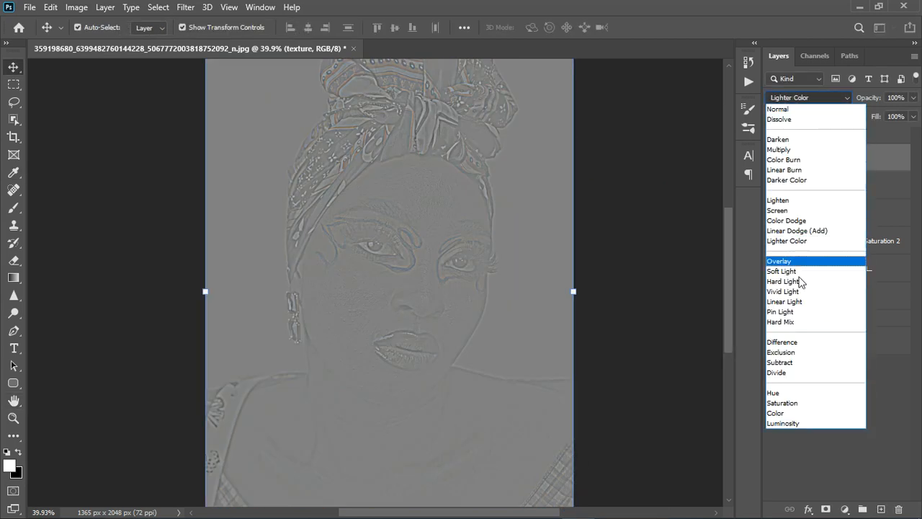
{"action": "left_click", "coordinate": [798, 301]}
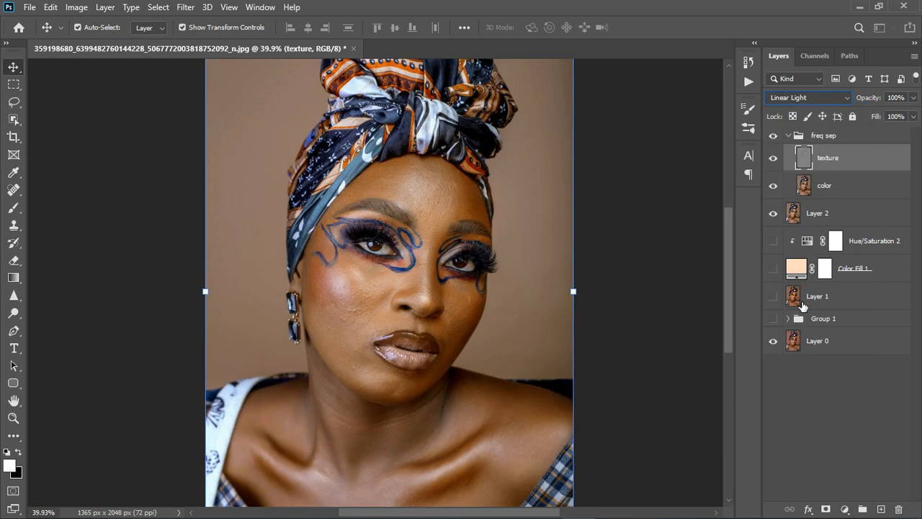
Step: Smooth the facial and body skin tones on the color layer with the Mixer Brush at 9% wet, 75% load, 90% mix and 100% flow
{"action": "left_click", "coordinate": [849, 189]}
{"action": "left_click_drag", "start_coordinate": [10, 213], "coordinate": [45, 245]}
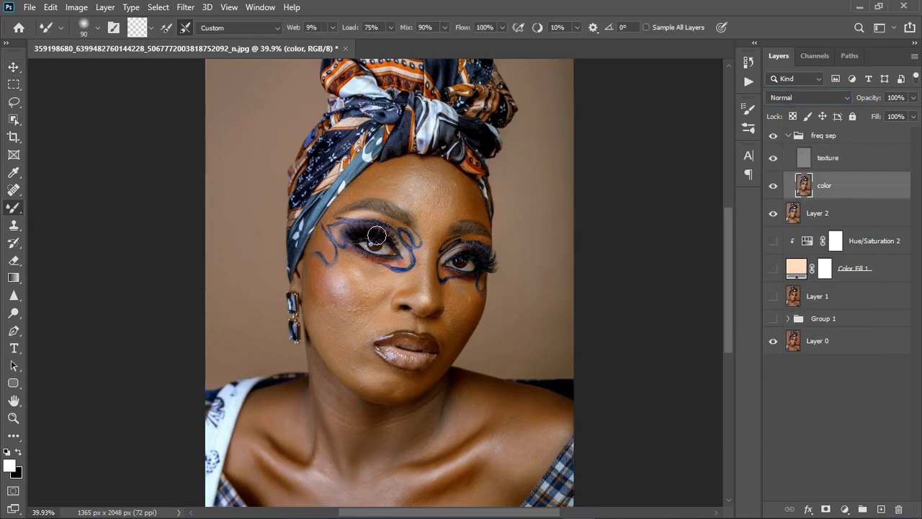
{"action": "scroll", "coordinate": [432, 207], "scroll_direction": "up", "scroll_amount": 5}
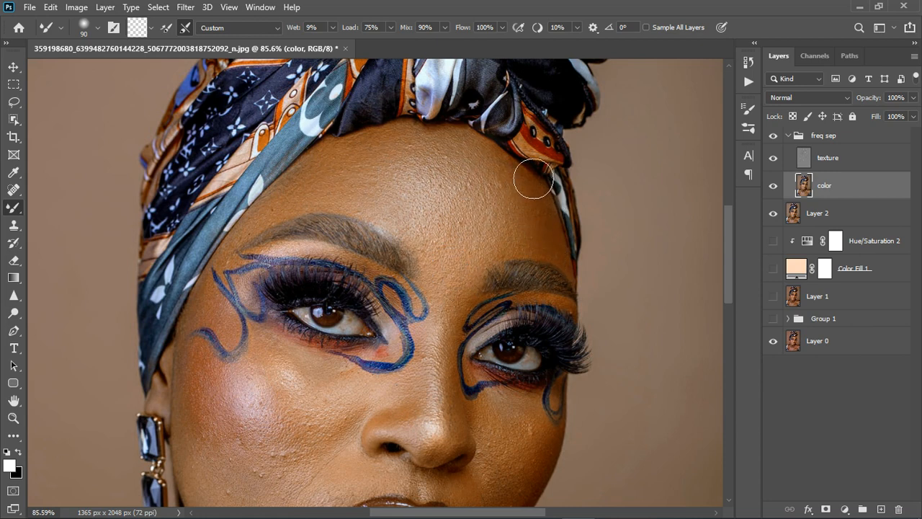
{"action": "scroll", "coordinate": [531, 181], "scroll_direction": "down", "scroll_amount": 4}
{"action": "scroll", "coordinate": [320, 365], "scroll_direction": "up", "scroll_amount": 2}
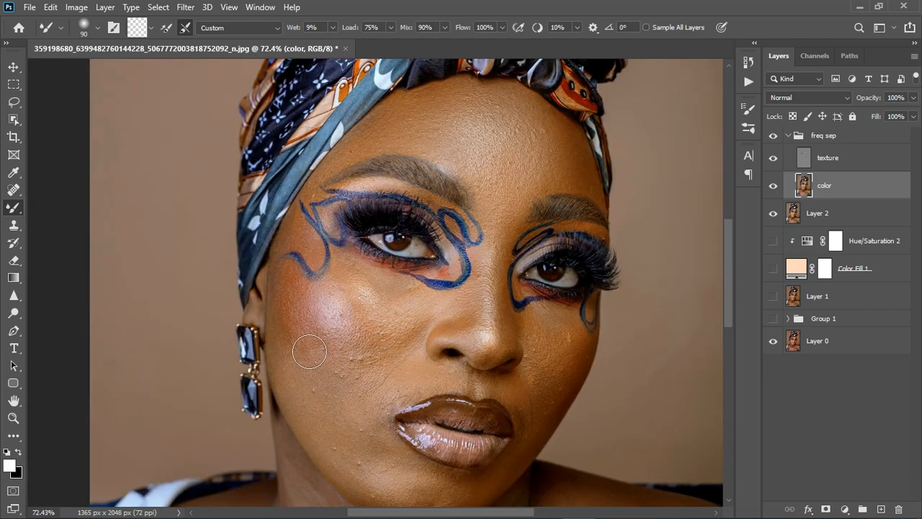
{"action": "scroll", "coordinate": [309, 346], "scroll_direction": "down", "scroll_amount": 3}
{"action": "key", "text": "l"}
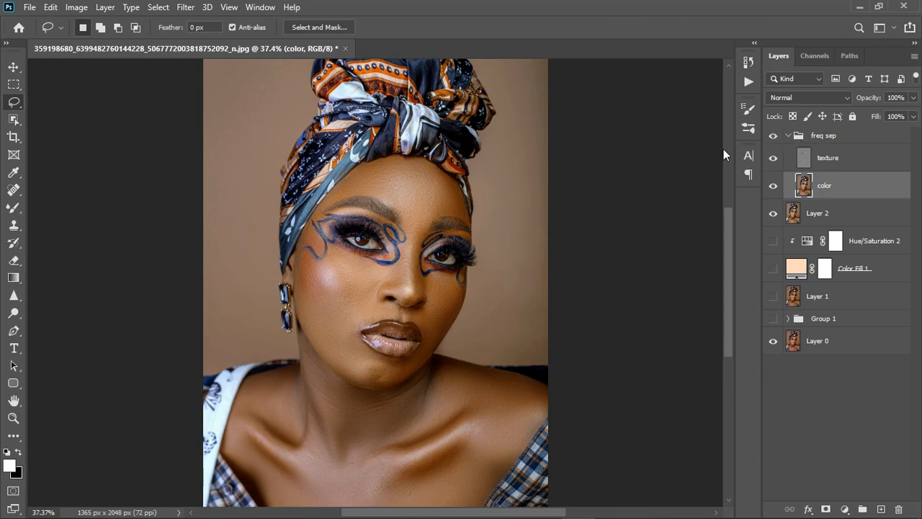
Step: Compare the retouched skin with the earlier version by switching the freq sep group off and on, and inspect the face and neck
{"action": "left_click", "coordinate": [775, 137]}
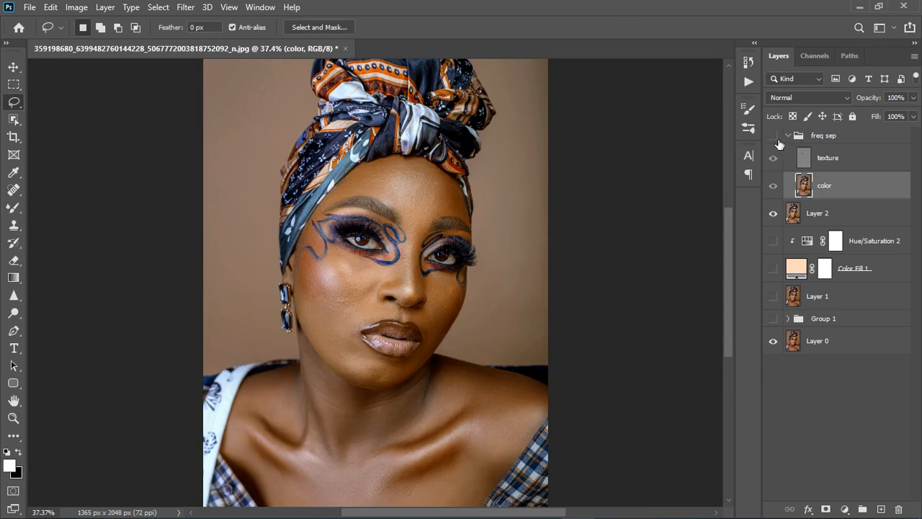
{"action": "left_click", "coordinate": [775, 136]}
{"action": "left_click", "coordinate": [774, 136]}
{"action": "scroll", "coordinate": [440, 194], "scroll_direction": "down", "scroll_amount": 2}
{"action": "scroll", "coordinate": [367, 279], "scroll_direction": "up", "scroll_amount": 2}
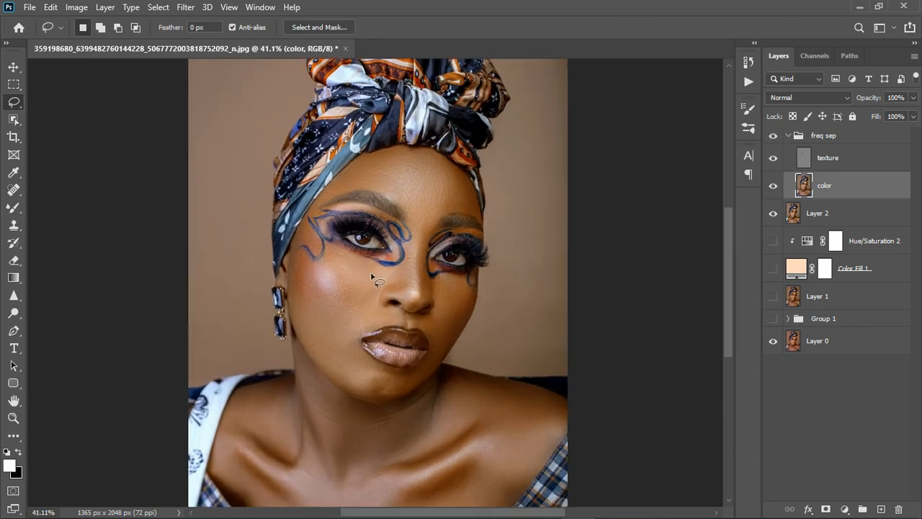
{"action": "scroll", "coordinate": [375, 280], "scroll_direction": "down", "scroll_amount": 2}
{"action": "scroll", "coordinate": [378, 385], "scroll_direction": "up", "scroll_amount": 2}
{"action": "scroll", "coordinate": [377, 382], "scroll_direction": "up", "scroll_amount": 1}
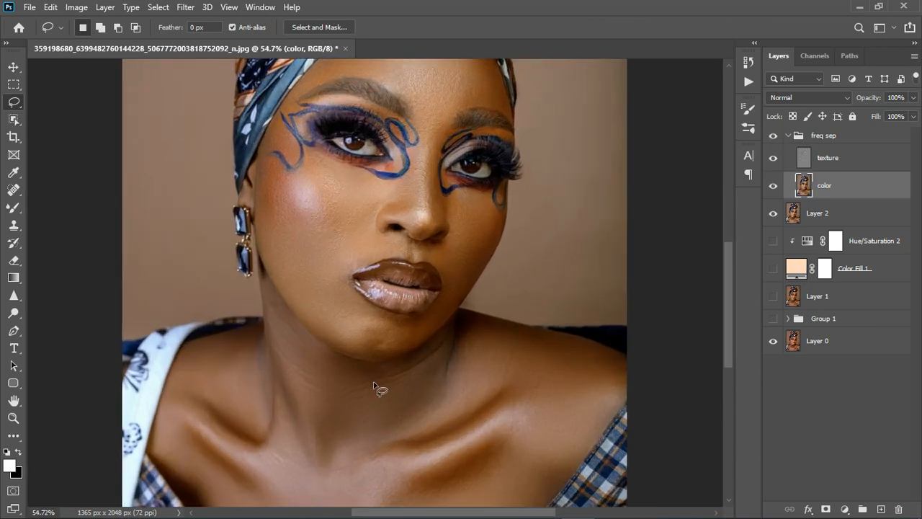
{"action": "scroll", "coordinate": [375, 382], "scroll_direction": "down", "scroll_amount": 1}
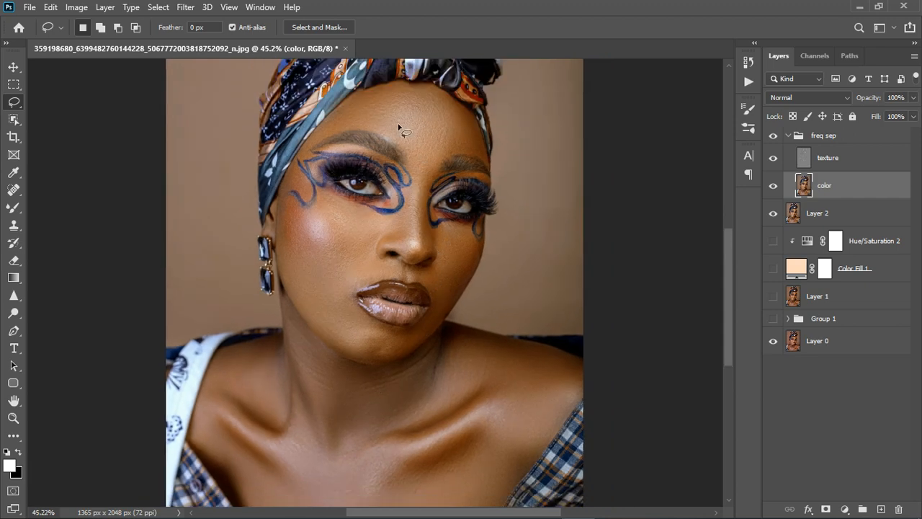
Step: Collapse the freq sep group, add a Hue/Saturation adjustment layer above it and sample the forehead skin to target the reds
{"action": "left_click", "coordinate": [790, 136]}
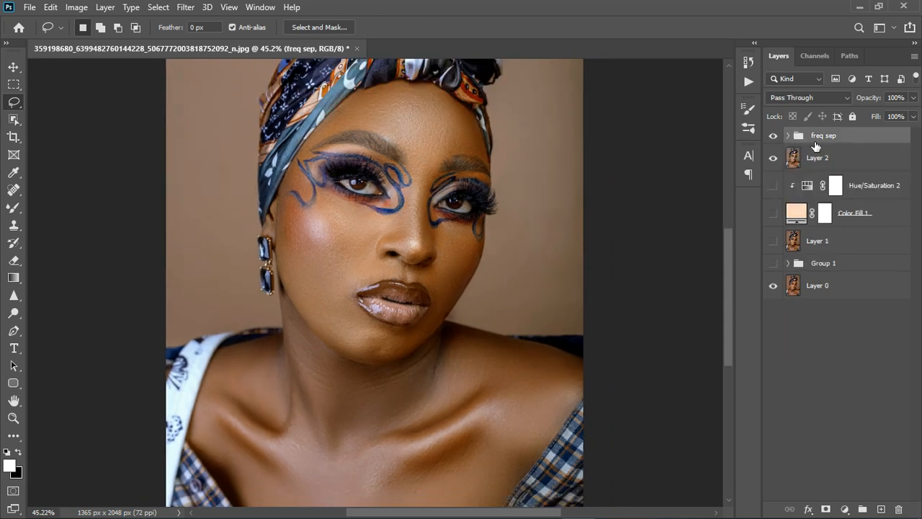
{"action": "left_click", "coordinate": [844, 509]}
{"action": "left_click", "coordinate": [841, 372]}
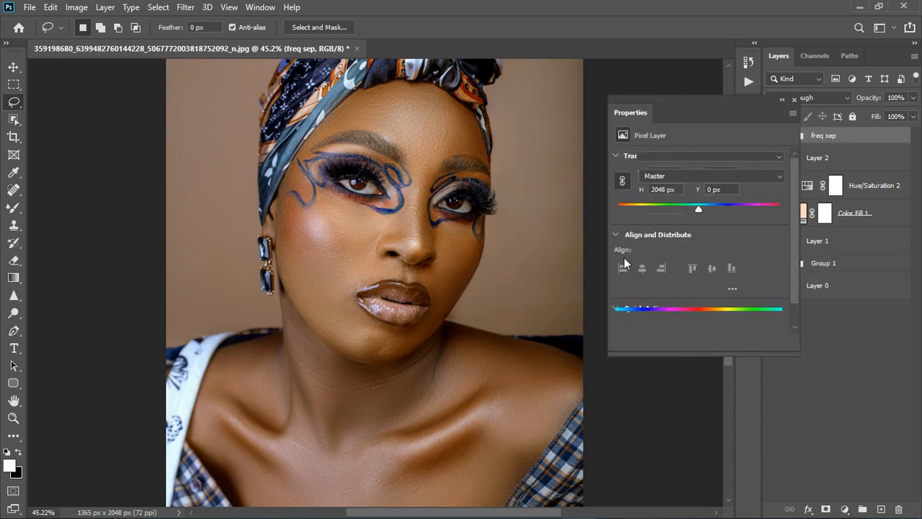
{"action": "left_click", "coordinate": [623, 176]}
{"action": "left_click", "coordinate": [418, 129]}
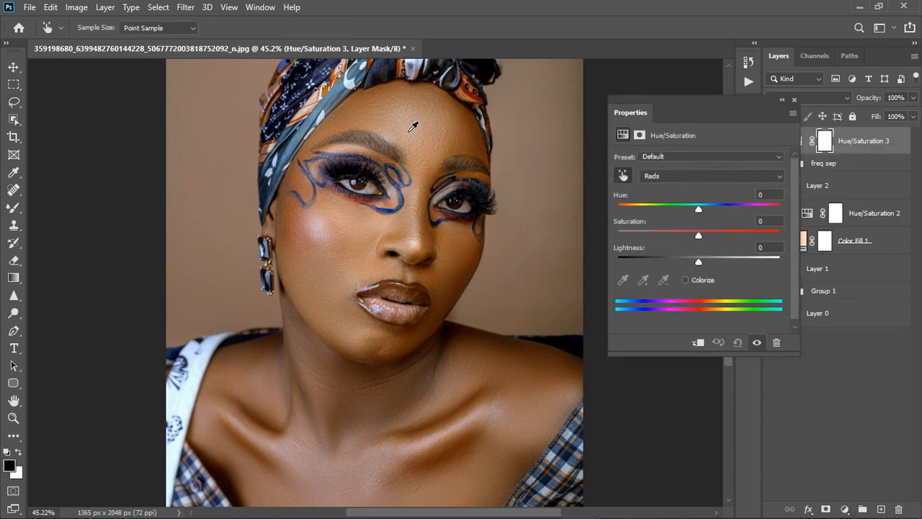
Step: Move the targeted colour range to yellows at 21°/51° to 81°/110°, previewing with a +180 hue shift and resetting the hue to 0
{"action": "left_click_drag", "start_coordinate": [699, 208], "coordinate": [780, 209]}
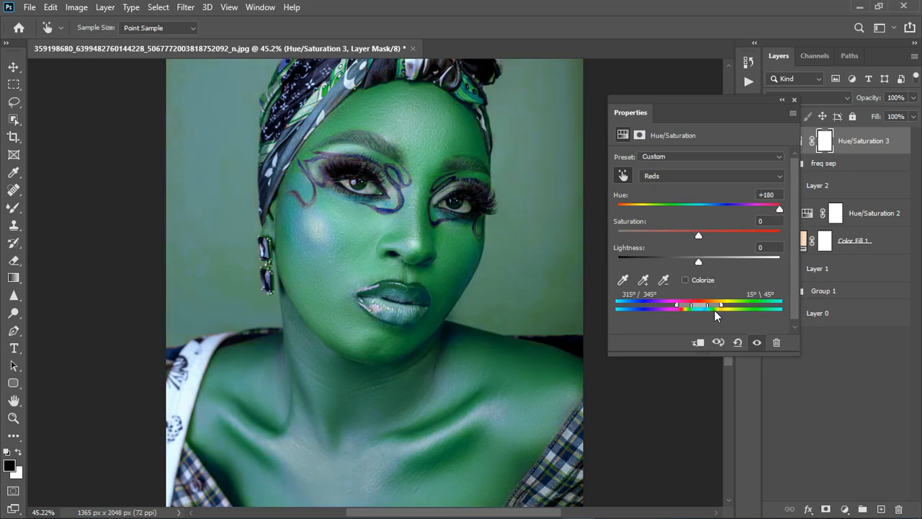
{"action": "left_click_drag", "start_coordinate": [699, 309], "coordinate": [729, 314]}
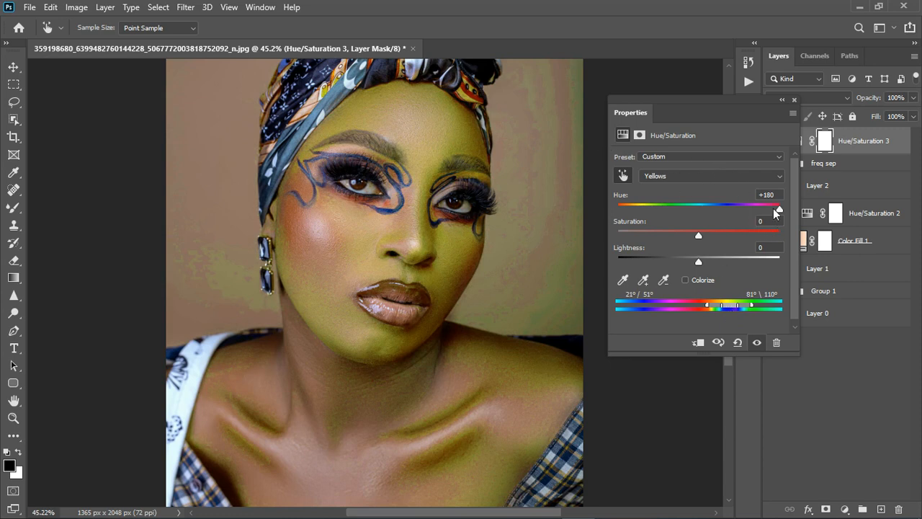
{"action": "type", "text": "0"}
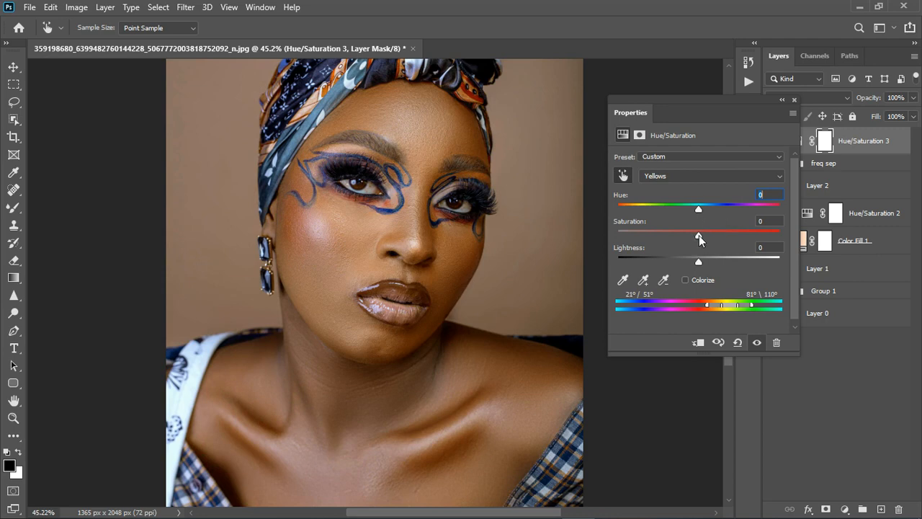
Step: Slightly lower the saturation of the targeted yellows and close the adjustment's settings
{"action": "left_click_drag", "start_coordinate": [698, 237], "coordinate": [692, 240]}
{"action": "left_click_drag", "start_coordinate": [618, 236], "coordinate": [682, 241]}
{"action": "left_click", "coordinate": [795, 101]}
Step: Compare the portrait with and without the new Hue/Saturation adjustment and inspect the whole picture
{"action": "scroll", "coordinate": [370, 251], "scroll_direction": "down", "scroll_amount": 4}
{"action": "scroll", "coordinate": [371, 252], "scroll_direction": "up", "scroll_amount": 2}
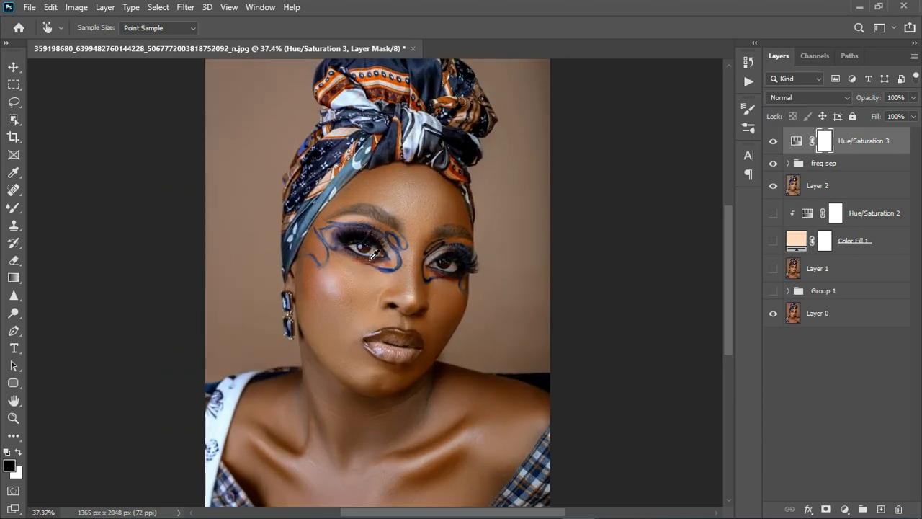
{"action": "left_click", "coordinate": [775, 143]}
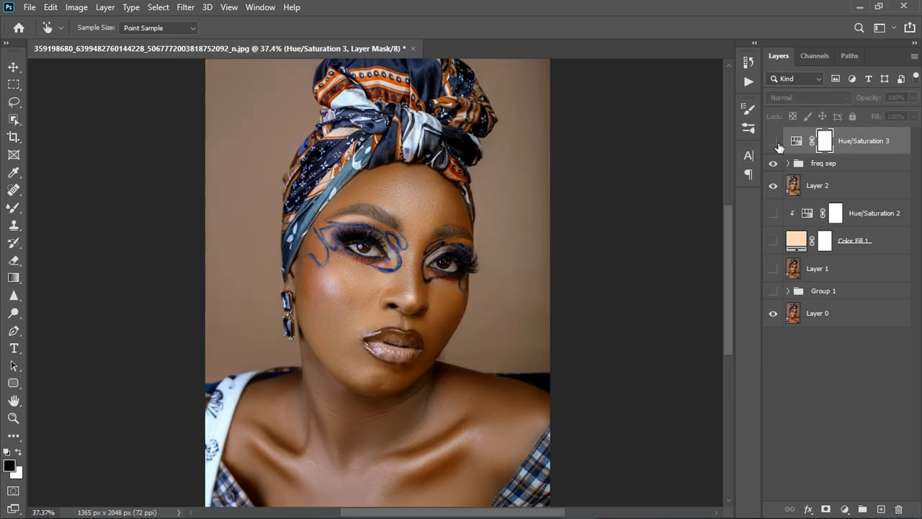
{"action": "left_click", "coordinate": [774, 142]}
{"action": "scroll", "coordinate": [401, 247], "scroll_direction": "down", "scroll_amount": 2}
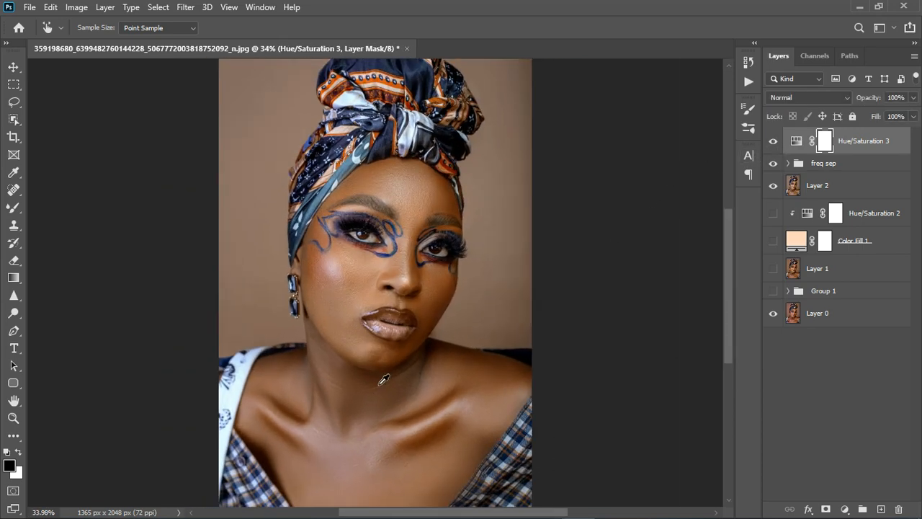
{"action": "scroll", "coordinate": [384, 379], "scroll_direction": "up", "scroll_amount": 2}
{"action": "scroll", "coordinate": [412, 296], "scroll_direction": "down", "scroll_amount": 2}
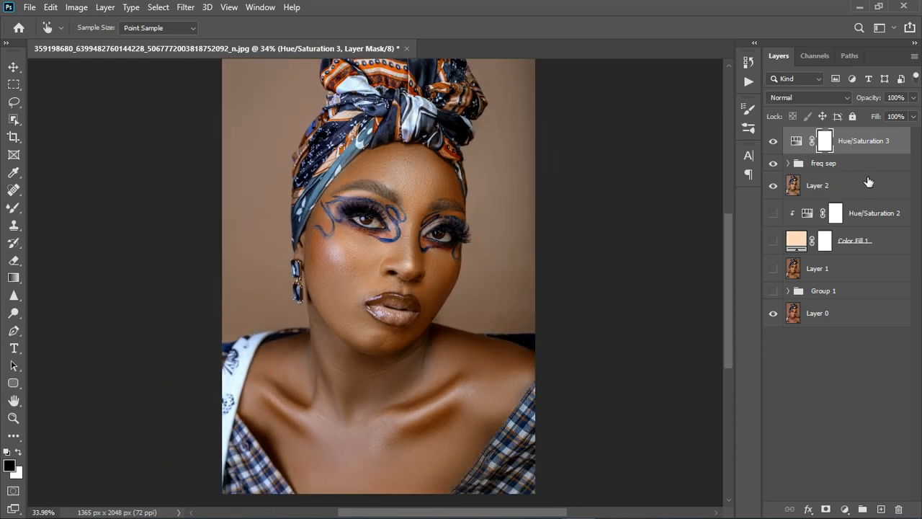
Step: Stamp all visible layers into a new layer above the top Hue/Saturation adjustment and inspect the face
{"action": "key", "text": "ctrl+shift+alt+e"}
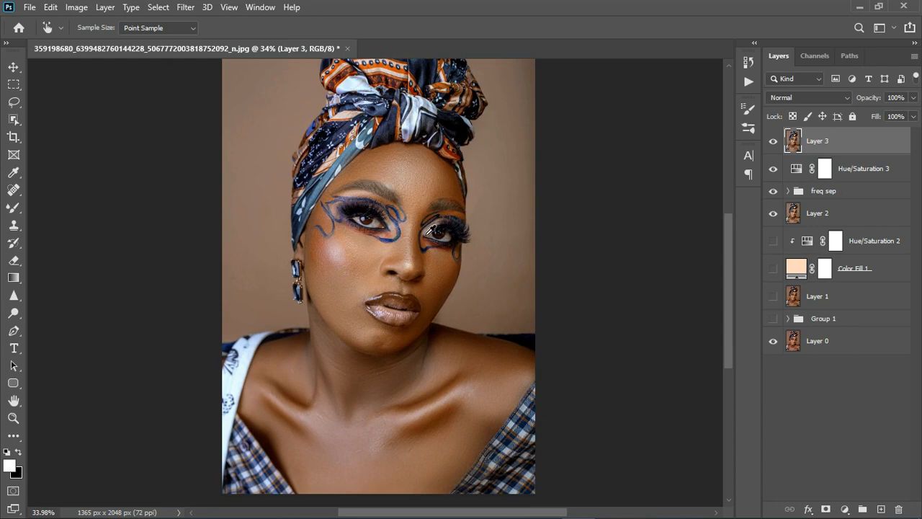
{"action": "scroll", "coordinate": [431, 230], "scroll_direction": "down", "scroll_amount": 1}
{"action": "scroll", "coordinate": [408, 294], "scroll_direction": "up", "scroll_amount": 10}
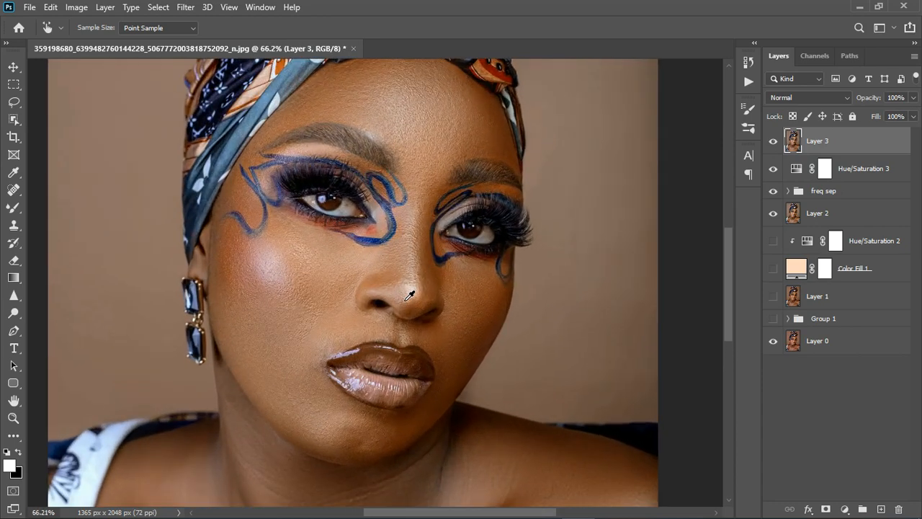
{"action": "scroll", "coordinate": [408, 274], "scroll_direction": "down", "scroll_amount": 2}
Step: Add a Photo Filter adjustment above the stamped layer and set it to Cooling Filter (82)
{"action": "left_click", "coordinate": [845, 510]}
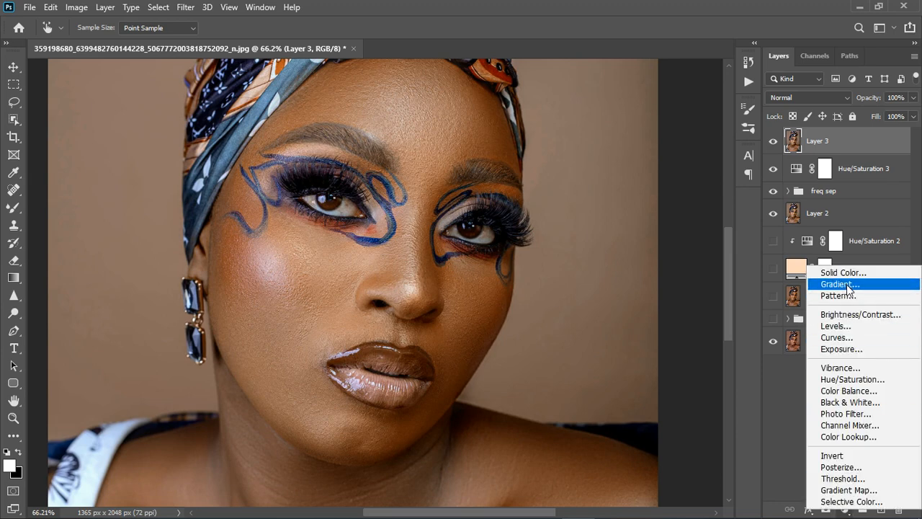
{"action": "left_click", "coordinate": [865, 415]}
{"action": "key", "text": "l"}
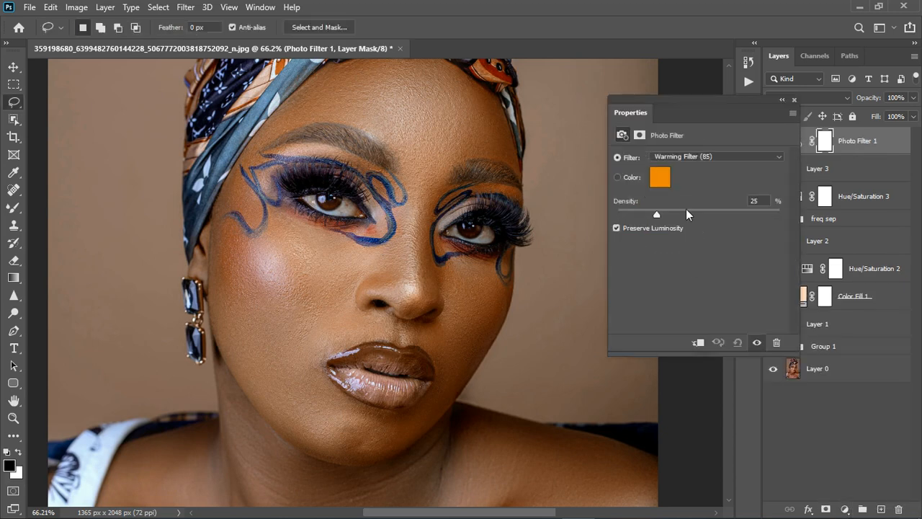
{"action": "left_click", "coordinate": [717, 156]}
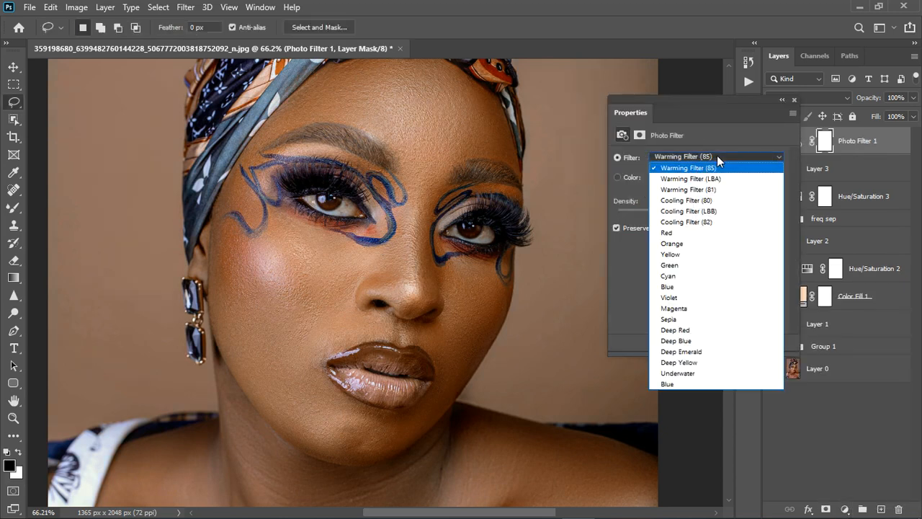
{"action": "left_click", "coordinate": [715, 233]}
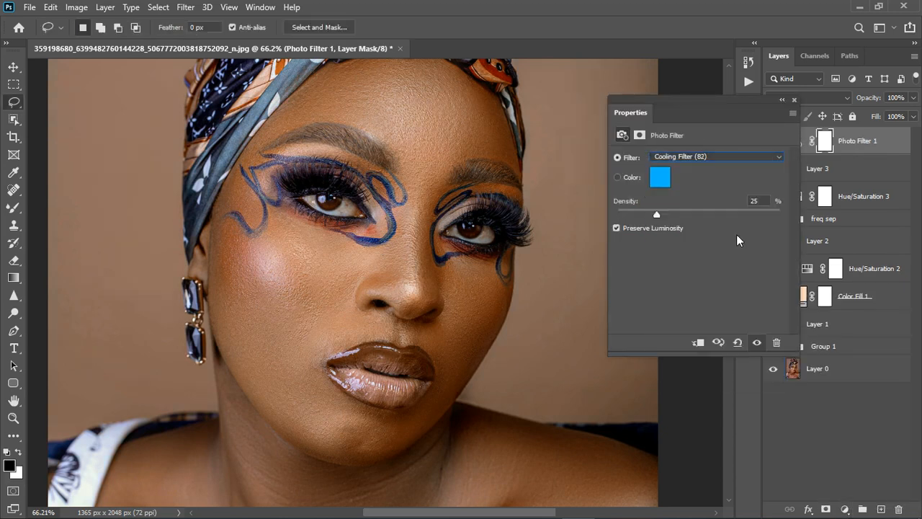
{"action": "left_click", "coordinate": [795, 100]}
Step: Add a Black & White adjustment above the photo filter, group the two adjustments and expand the group
{"action": "left_click", "coordinate": [845, 508]}
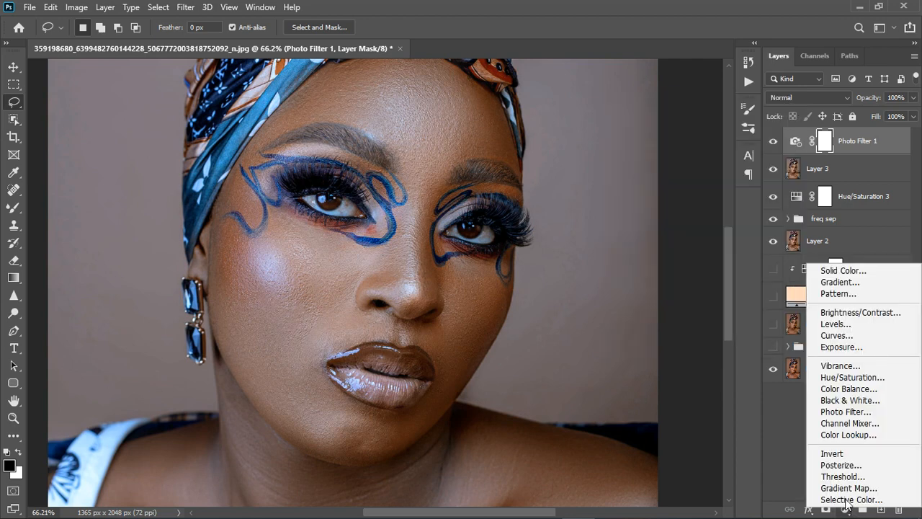
{"action": "left_click", "coordinate": [855, 401]}
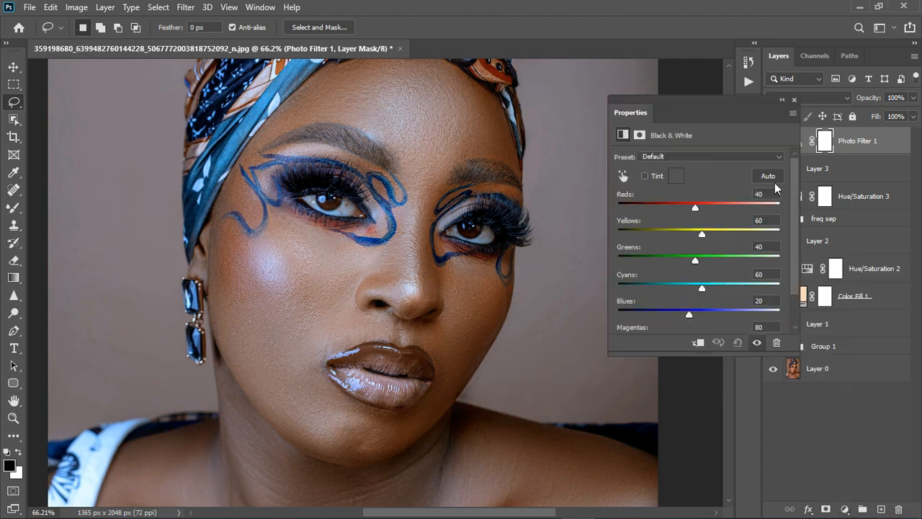
{"action": "left_click", "coordinate": [795, 99]}
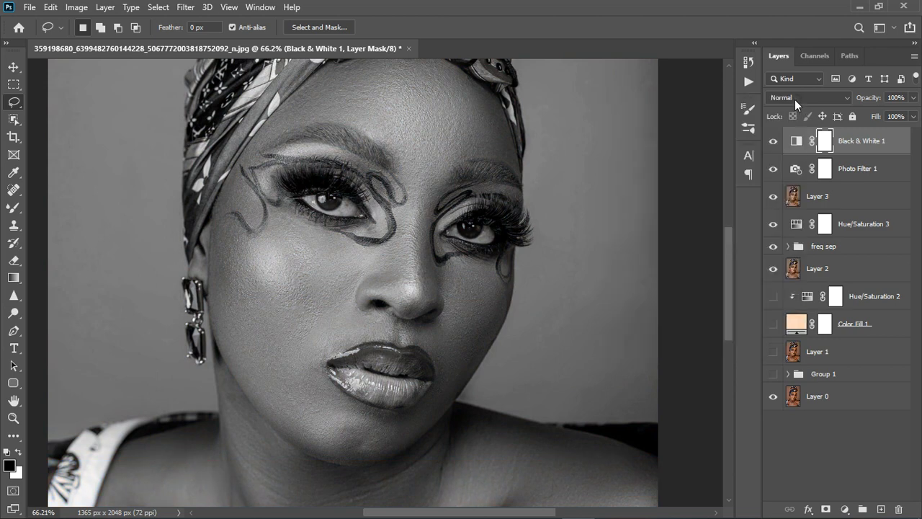
{"action": "left_click", "coordinate": [870, 177], "text": "shift"}
{"action": "left_click", "coordinate": [862, 509]}
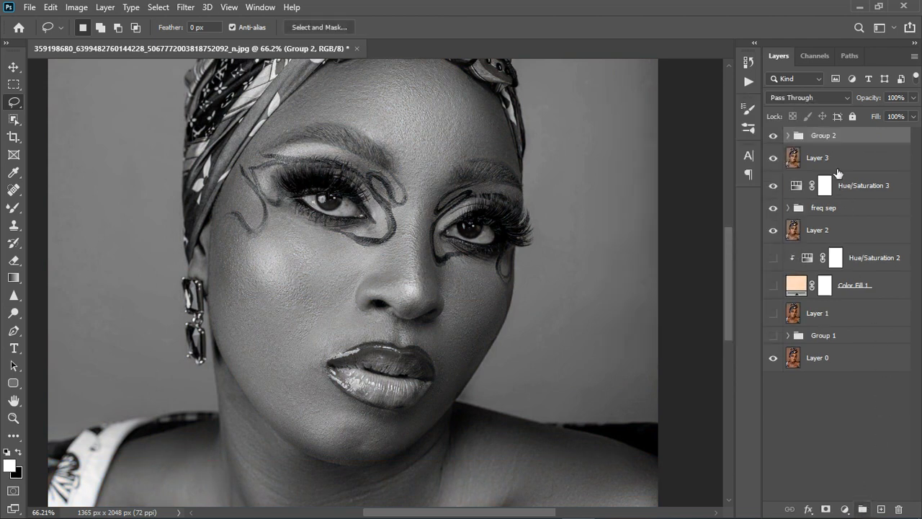
{"action": "left_click", "coordinate": [789, 136]}
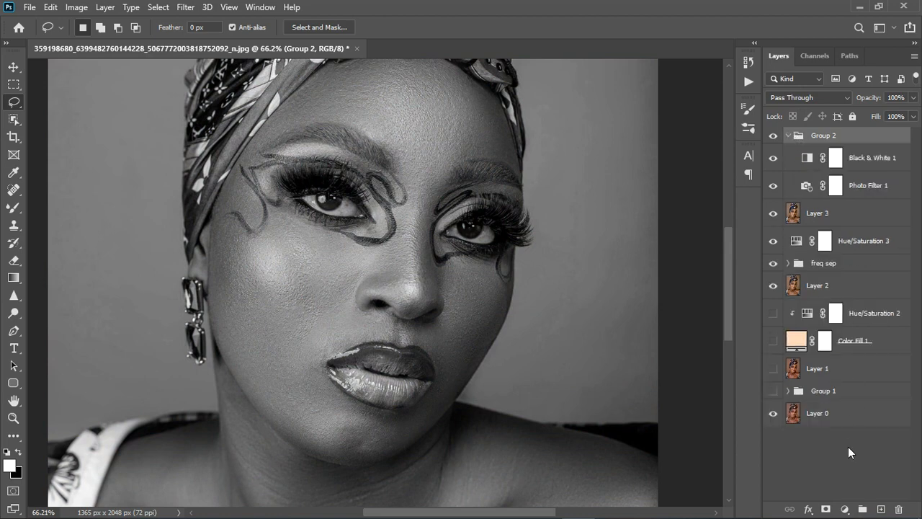
Step: Add a white (ffffff) Solid Color fill layer at the top of the new group and hide it
{"action": "left_click", "coordinate": [846, 508]}
{"action": "left_click", "coordinate": [851, 273]}
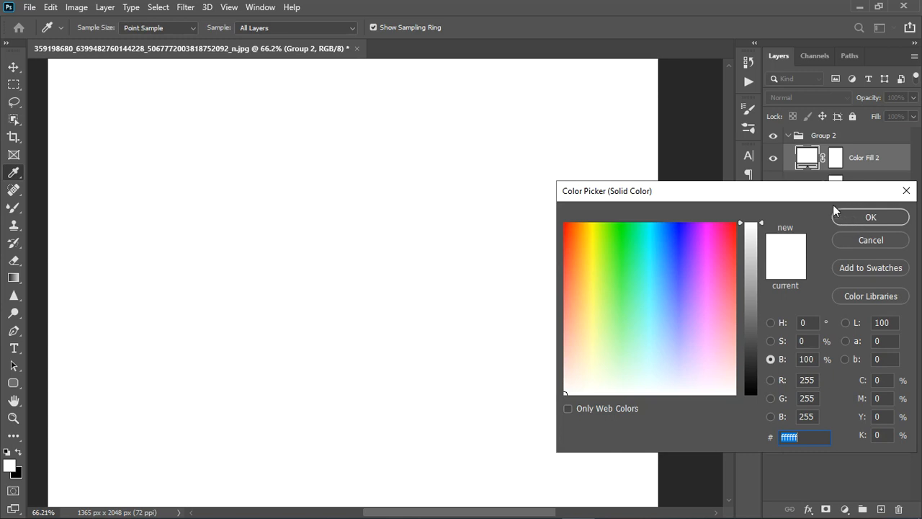
{"action": "left_click", "coordinate": [863, 218]}
{"action": "left_click", "coordinate": [774, 158]}
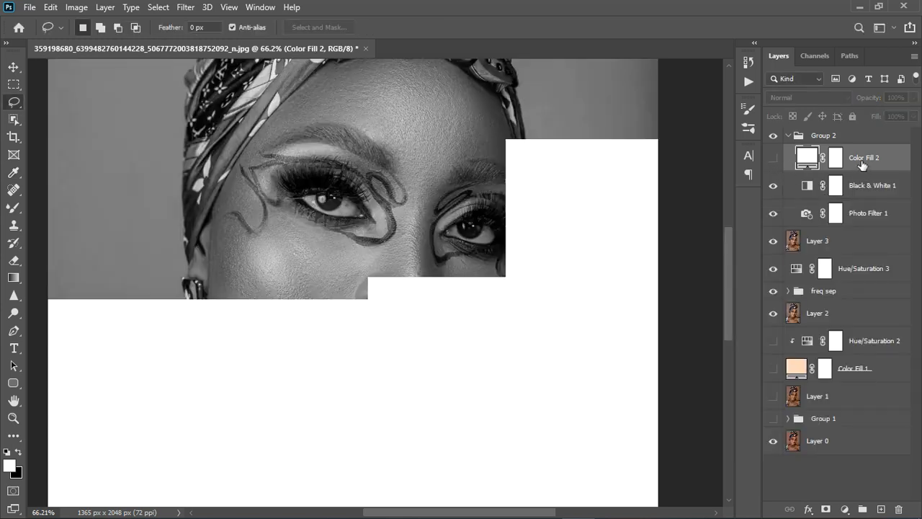
Step: Add a layer mask to the group of eye adjustments and invert the mask to black
{"action": "left_click", "coordinate": [865, 142]}
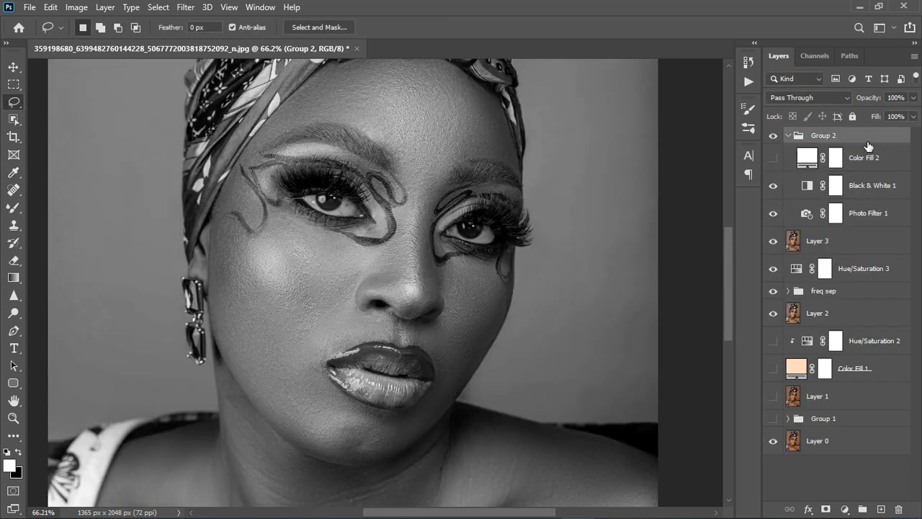
{"action": "left_click", "coordinate": [826, 508]}
{"action": "left_click", "coordinate": [836, 169]}
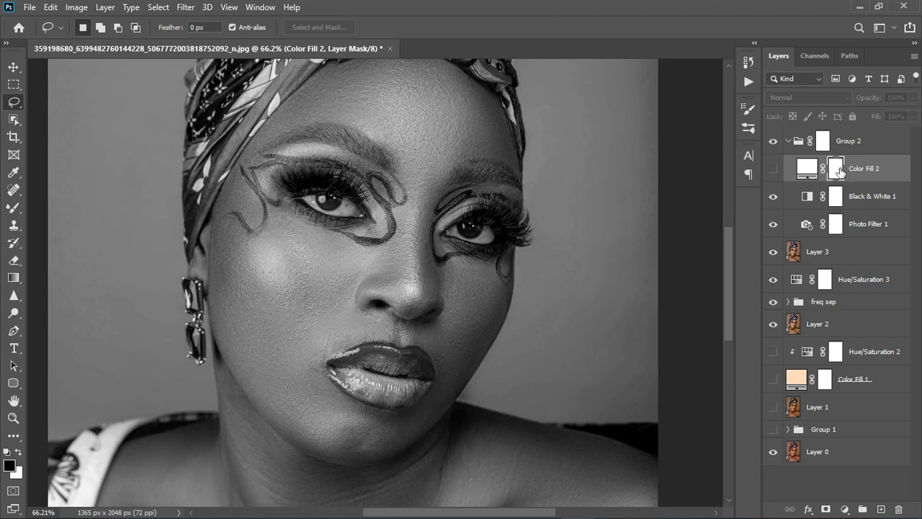
{"action": "left_click", "coordinate": [826, 144]}
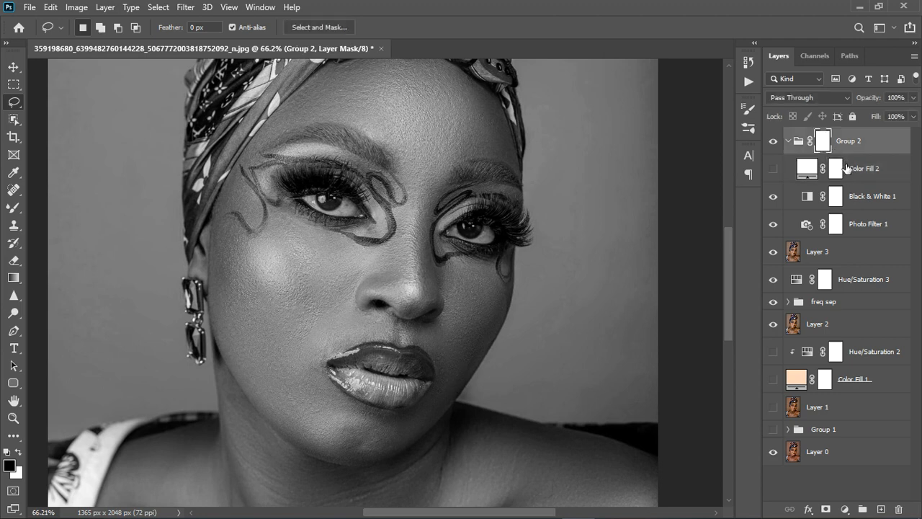
{"action": "key", "text": "ctrl+i"}
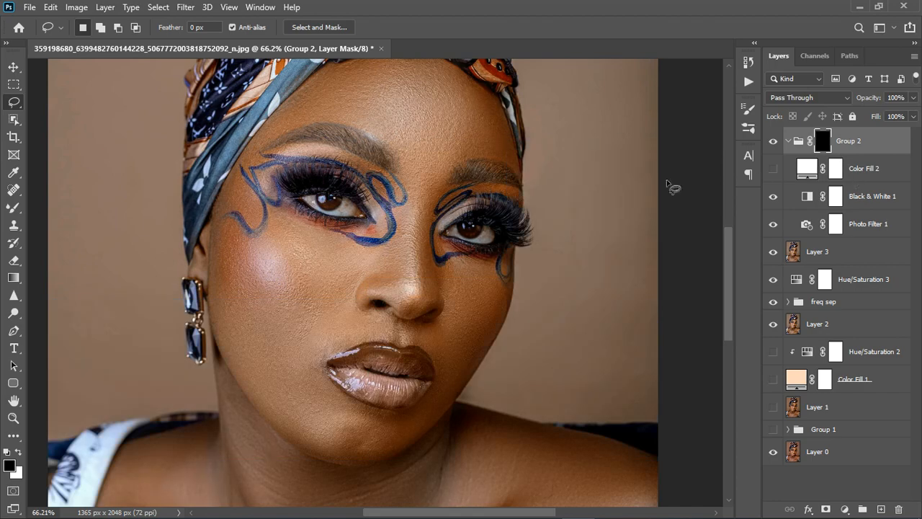
Step: Paint white on the group's mask over the whites of both eyes with the regular Brush at size 35
{"action": "right_click", "coordinate": [13, 208]}
{"action": "left_click", "coordinate": [72, 205]}
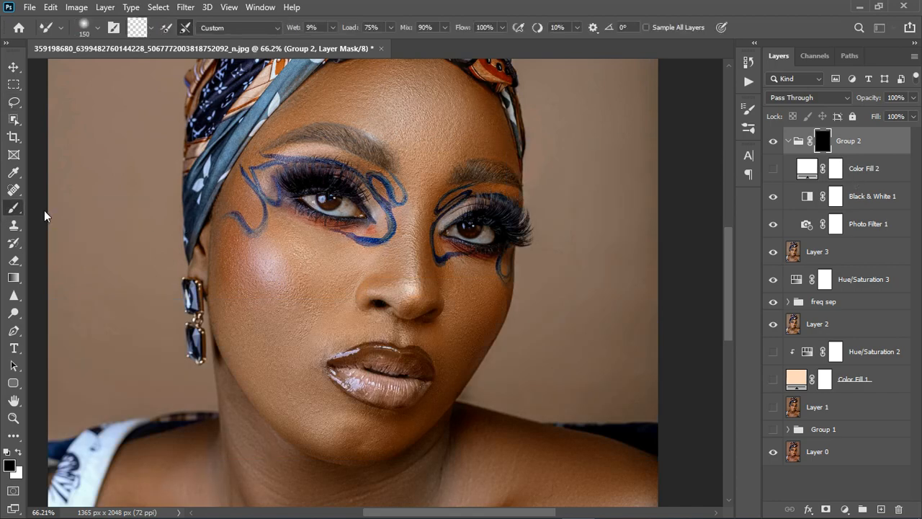
{"action": "scroll", "coordinate": [357, 223], "scroll_direction": "up", "scroll_amount": 2}
{"action": "scroll", "coordinate": [357, 224], "scroll_direction": "up", "scroll_amount": 1}
{"action": "key", "text": "bracketleft"}
{"action": "key", "text": "bracketleft"}
{"action": "key", "text": "bracketleft"}
{"action": "key", "text": "bracketleft"}
{"action": "key", "text": "bracketleft"}
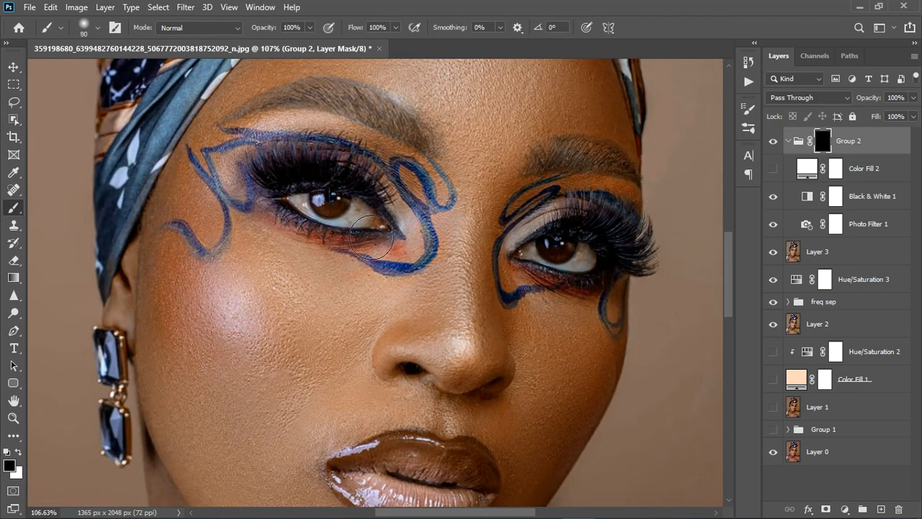
{"action": "scroll", "coordinate": [372, 230], "scroll_direction": "up", "scroll_amount": 1}
{"action": "key", "text": "bracketleft"}
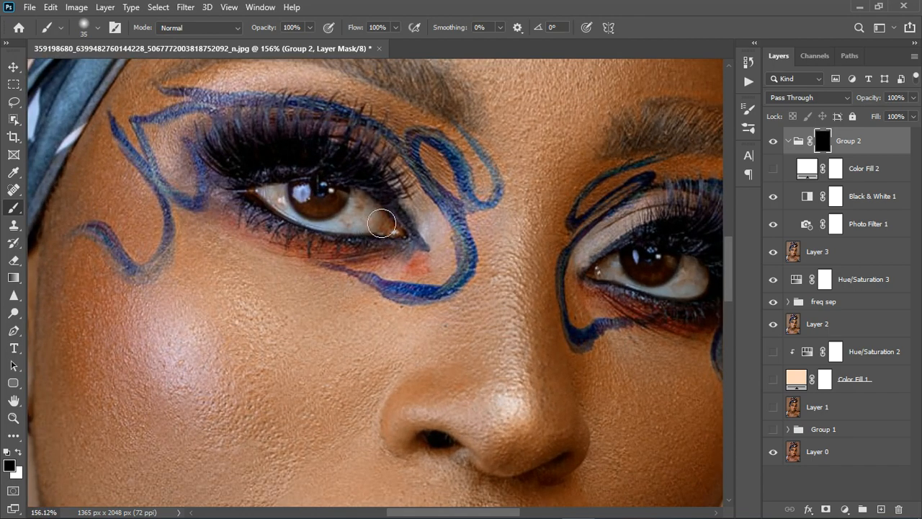
{"action": "key", "text": "x"}
{"action": "mouse_move", "coordinate": [381, 225]}
{"action": "left_mouse_down"}
{"action": "mouse_move", "coordinate": [383, 233]}
{"action": "mouse_move", "coordinate": [275, 214]}
{"action": "mouse_move", "coordinate": [320, 217]}
{"action": "mouse_move", "coordinate": [335, 238]}
{"action": "left_mouse_up"}
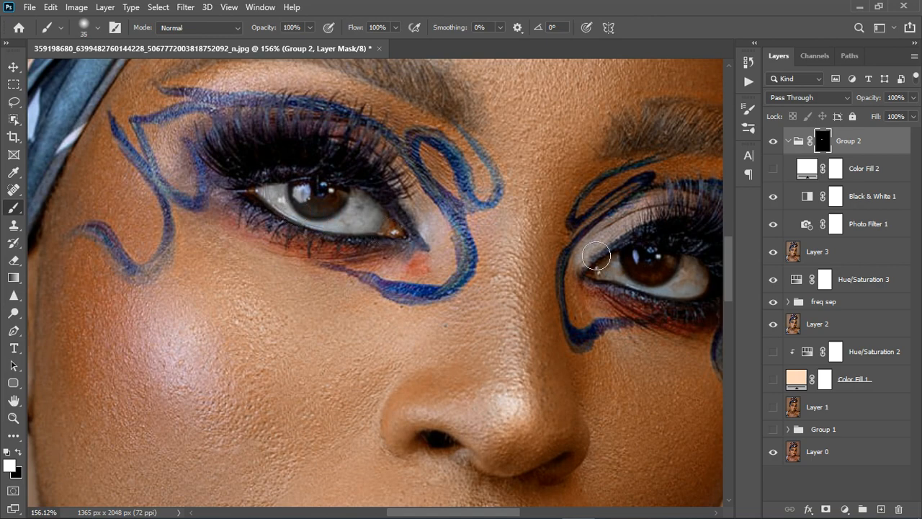
{"action": "mouse_move", "coordinate": [647, 289]}
{"action": "left_mouse_down"}
{"action": "mouse_move", "coordinate": [708, 296]}
{"action": "mouse_move", "coordinate": [692, 301]}
{"action": "left_mouse_up"}
Step: Change the hidden solid fill's colour to the grey bababa
{"action": "scroll", "coordinate": [442, 252], "scroll_direction": "down", "scroll_amount": 5}
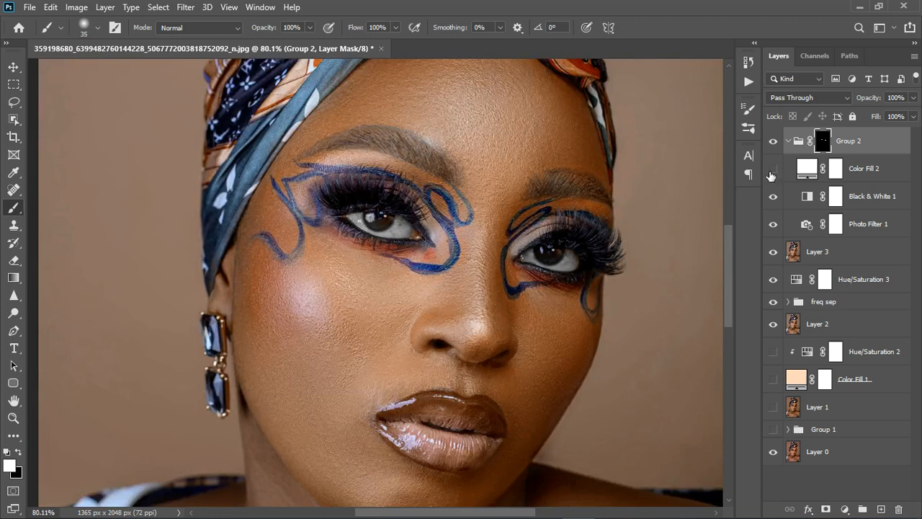
{"action": "left_click", "coordinate": [809, 171]}
{"action": "double_click", "coordinate": [810, 170]}
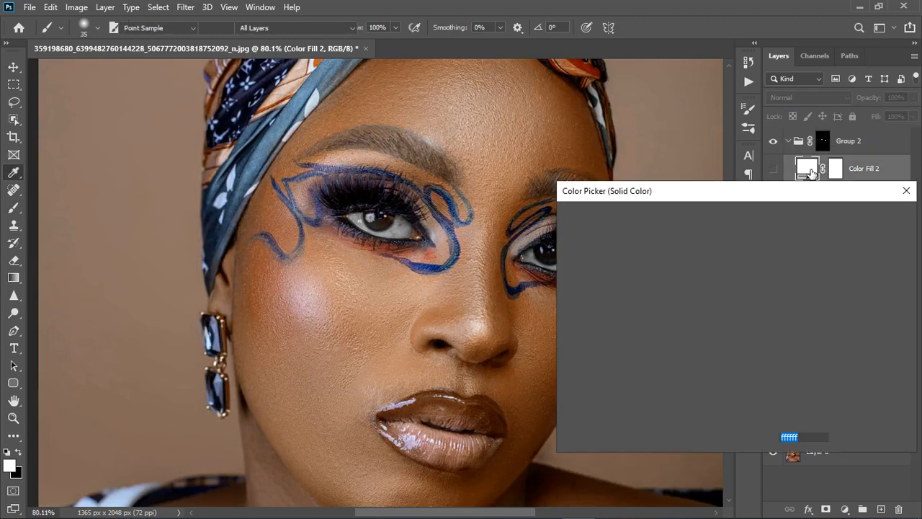
{"action": "left_click", "coordinate": [405, 239]}
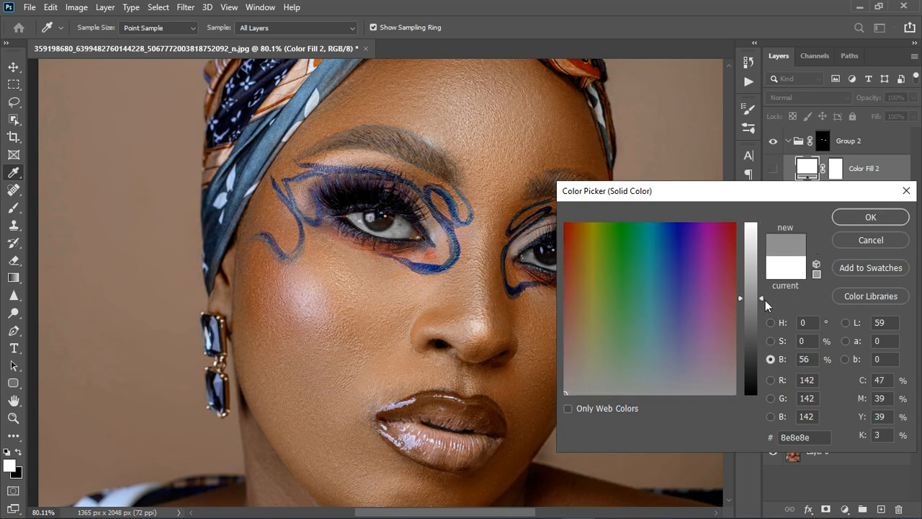
{"action": "left_click_drag", "start_coordinate": [766, 300], "coordinate": [762, 269]}
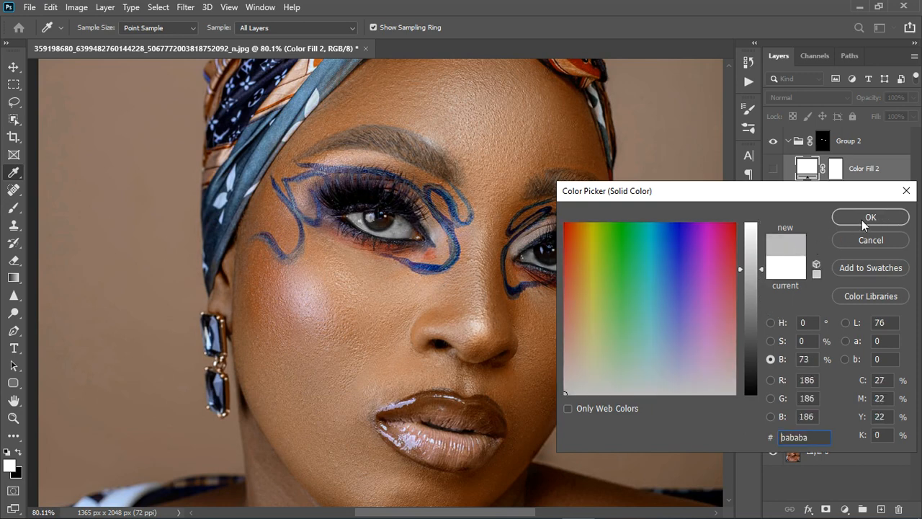
{"action": "left_click", "coordinate": [870, 217]}
Step: Show the grey fill layer and set its blend mode to Divide
{"action": "left_click", "coordinate": [773, 168]}
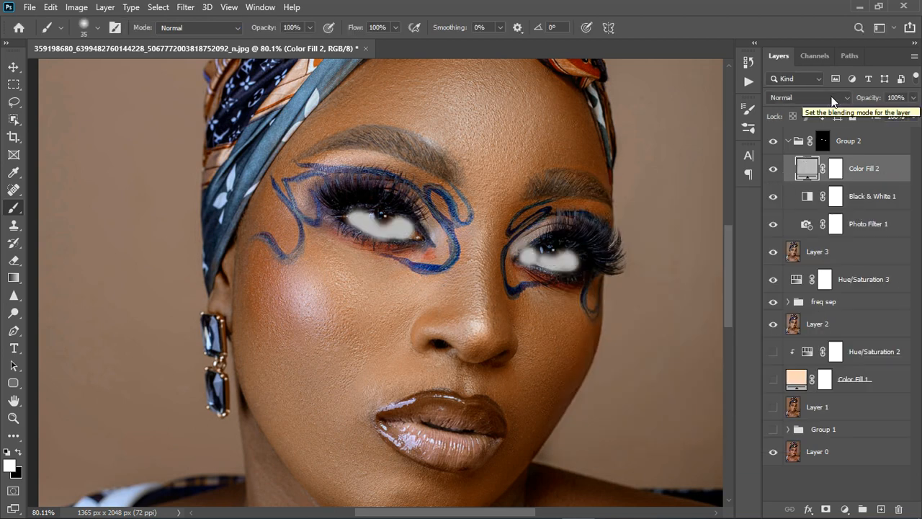
{"action": "left_click", "coordinate": [830, 95]}
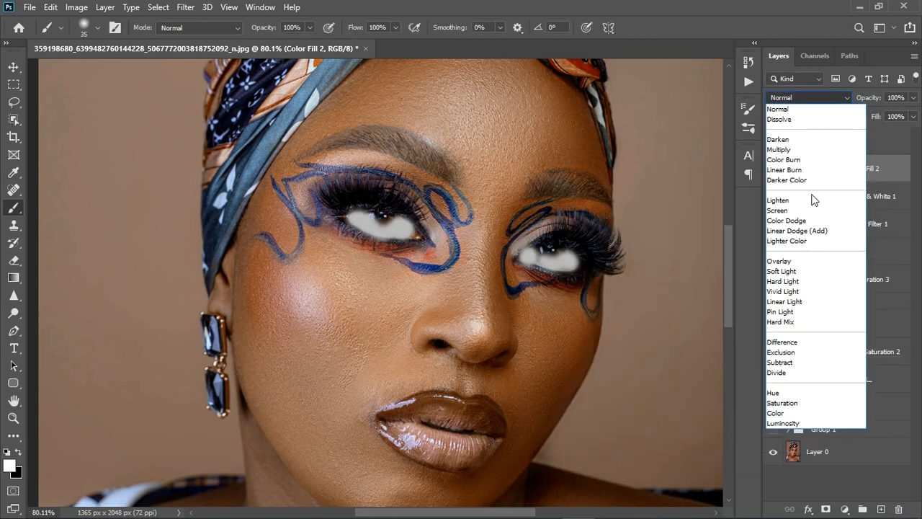
{"action": "left_click", "coordinate": [798, 372]}
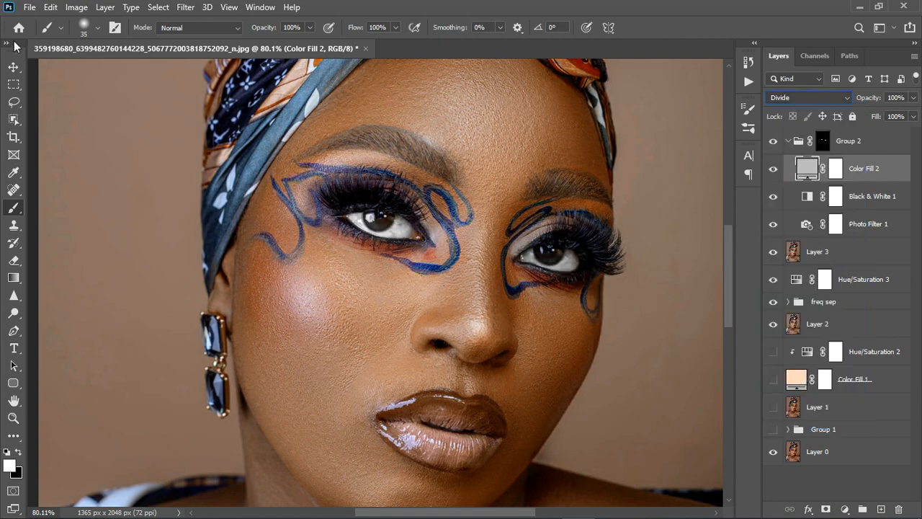
Step: Soften the brightening of the eyes by changing the Divide fill's colour to the light grey e0e0e0
{"action": "key", "text": "v"}
{"action": "scroll", "coordinate": [342, 230], "scroll_direction": "down", "scroll_amount": 2}
{"action": "scroll", "coordinate": [382, 316], "scroll_direction": "down", "scroll_amount": 4}
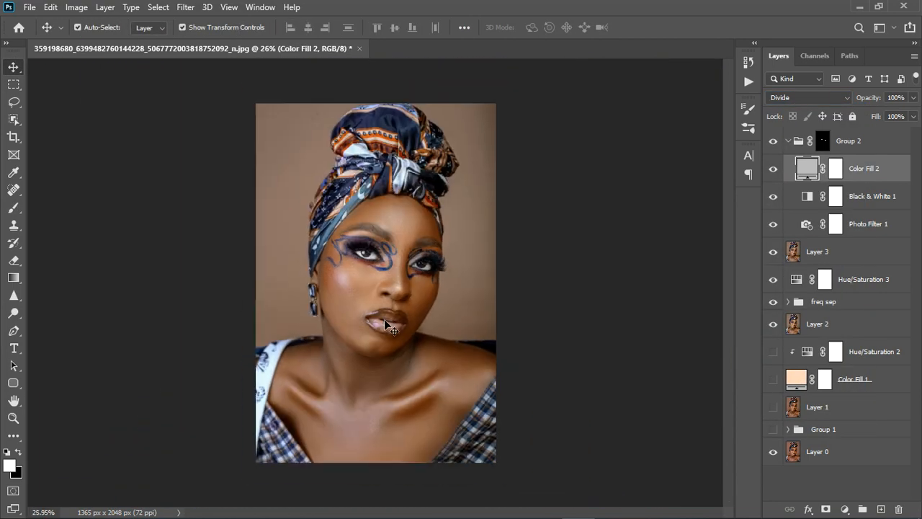
{"action": "scroll", "coordinate": [382, 334], "scroll_direction": "up", "scroll_amount": 2}
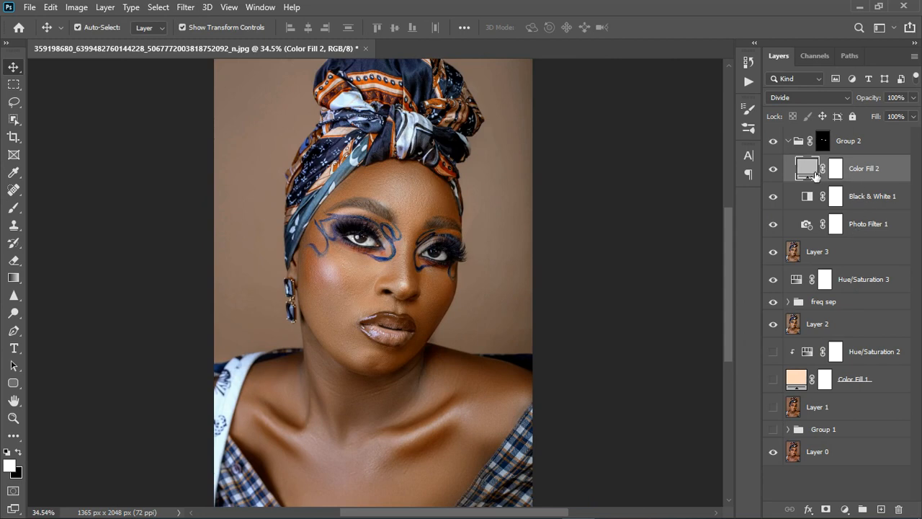
{"action": "double_click", "coordinate": [813, 175]}
{"action": "left_click_drag", "start_coordinate": [761, 269], "coordinate": [764, 245]}
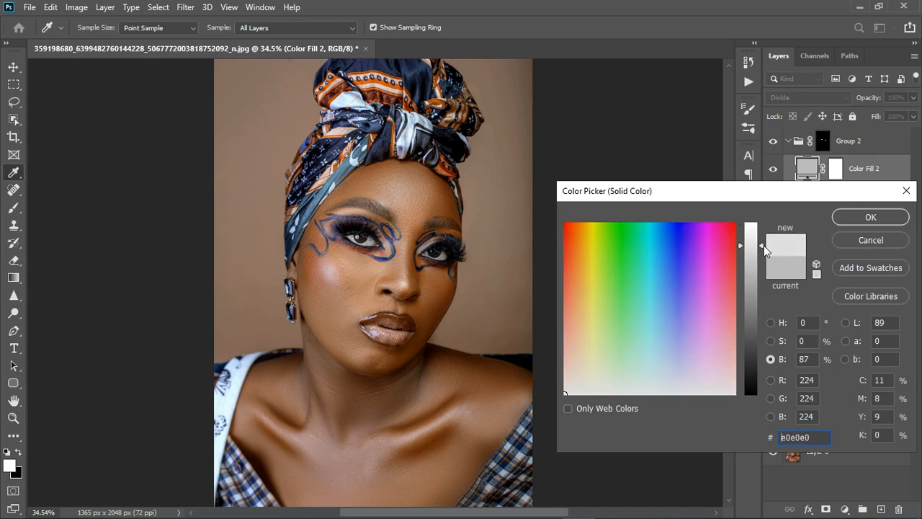
{"action": "left_click", "coordinate": [866, 215]}
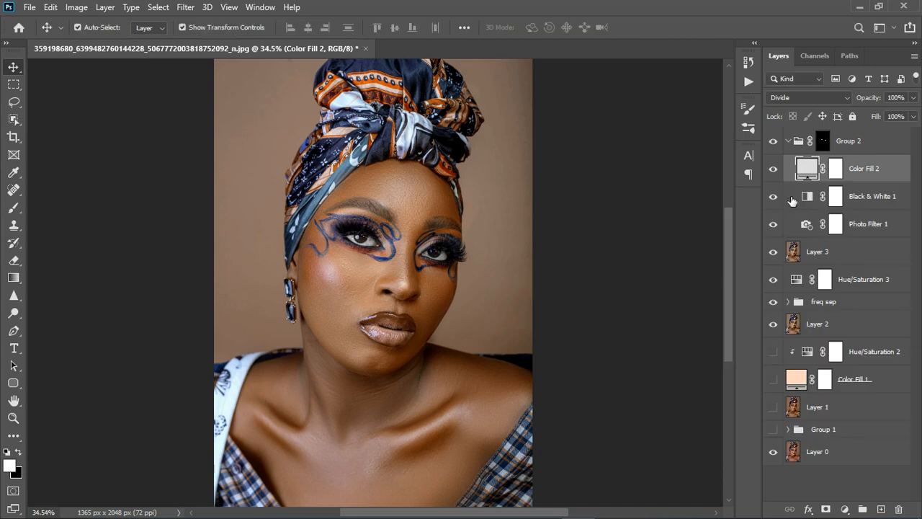
Step: Compare the eyes with and without the Black & White adjustment and lower its opacity to 67%
{"action": "left_click", "coordinate": [781, 198]}
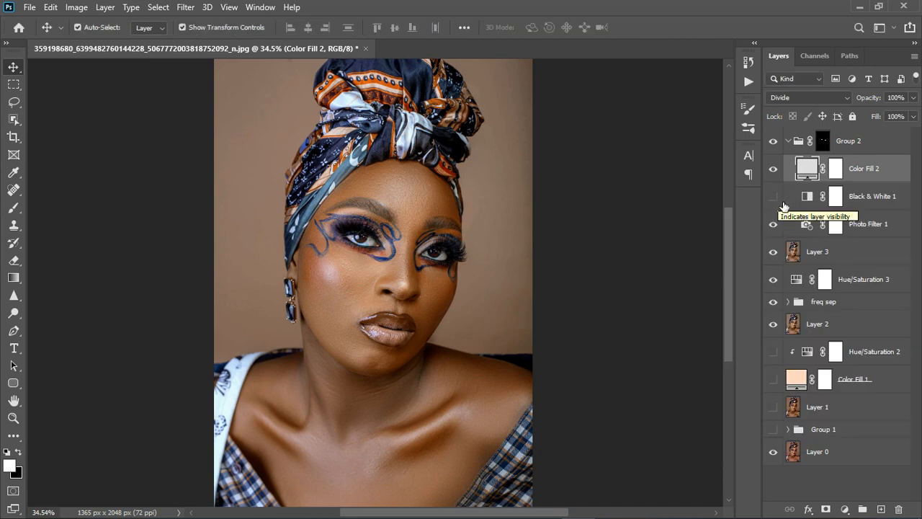
{"action": "scroll", "coordinate": [373, 261], "scroll_direction": "up", "scroll_amount": 5}
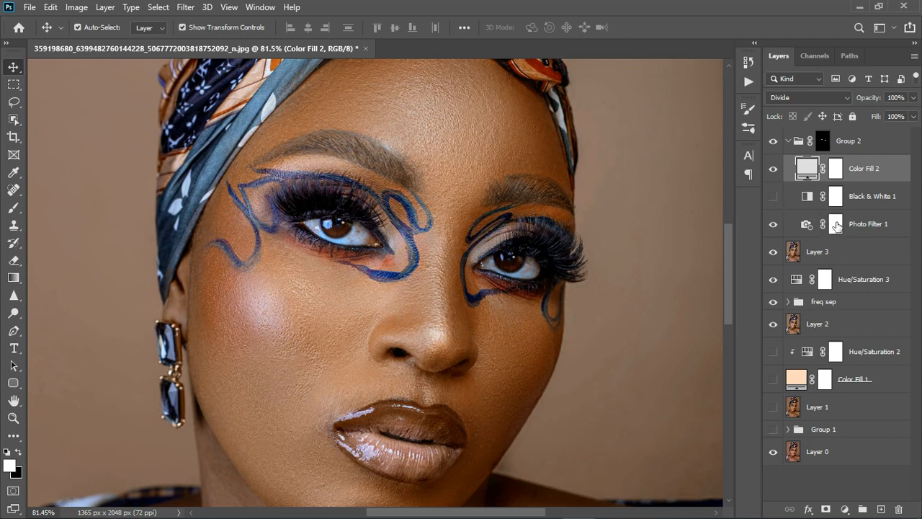
{"action": "left_click", "coordinate": [774, 197]}
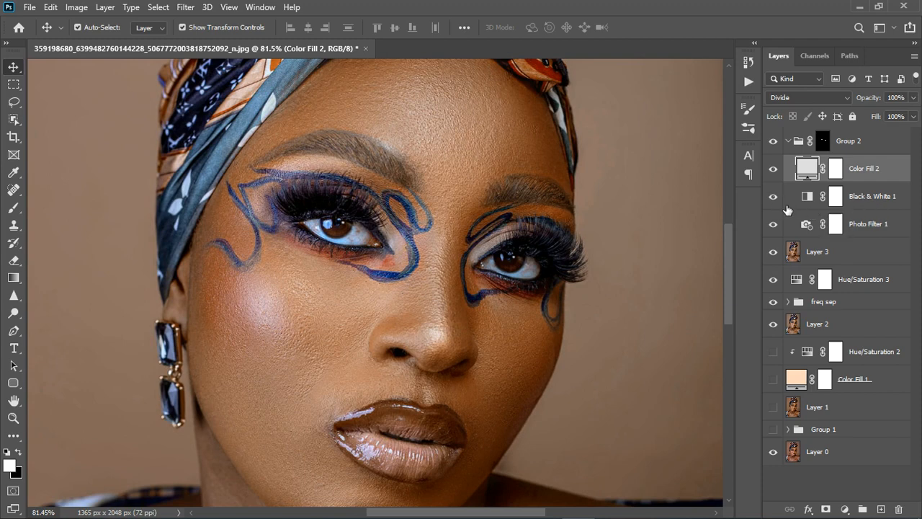
{"action": "left_click", "coordinate": [892, 205]}
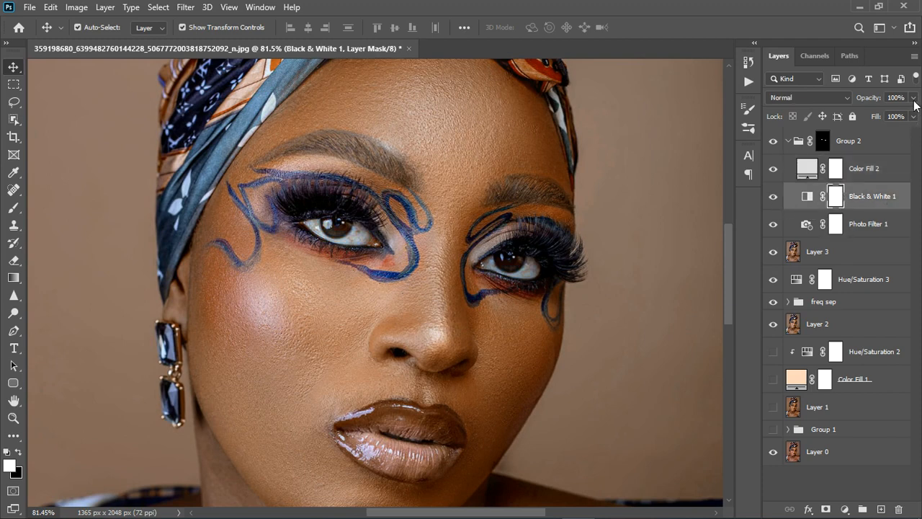
{"action": "left_click_drag", "start_coordinate": [914, 98], "coordinate": [904, 117]}
{"action": "key", "text": "ctrl+0"}
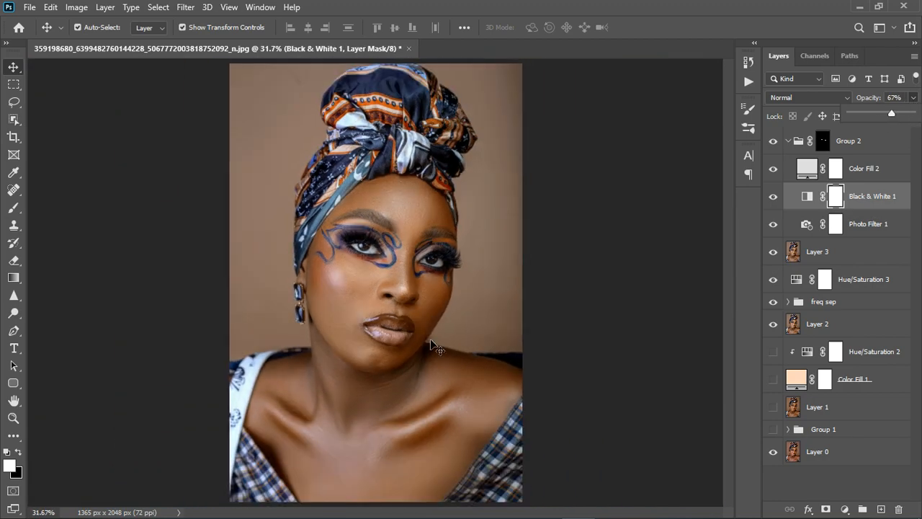
{"action": "left_click", "coordinate": [778, 173]}
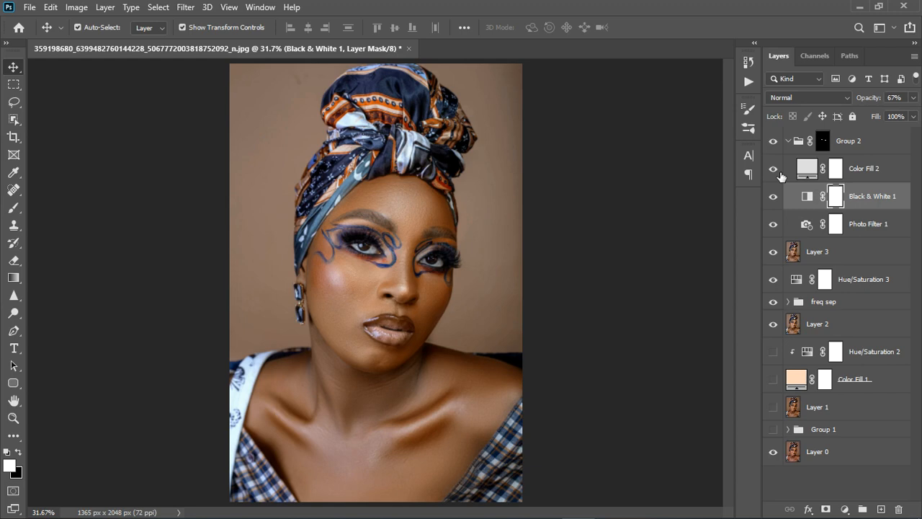
Step: Lower the opacity of the masked eye-whitening group, Group 2, to 96% and deselect it
{"action": "left_click", "coordinate": [895, 142]}
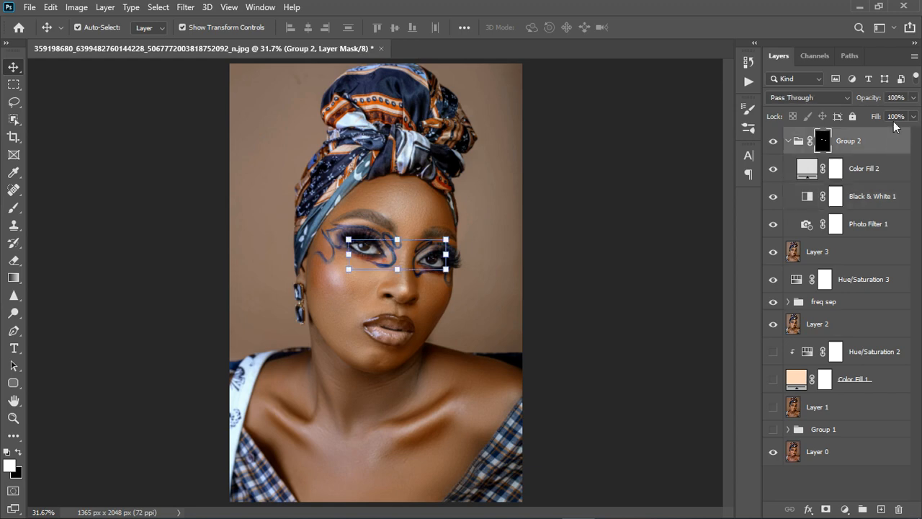
{"action": "left_click", "coordinate": [913, 98]}
{"action": "mouse_move", "coordinate": [913, 115]}
{"action": "left_mouse_down"}
{"action": "mouse_move", "coordinate": [898, 115]}
{"action": "mouse_move", "coordinate": [906, 116]}
{"action": "left_mouse_up"}
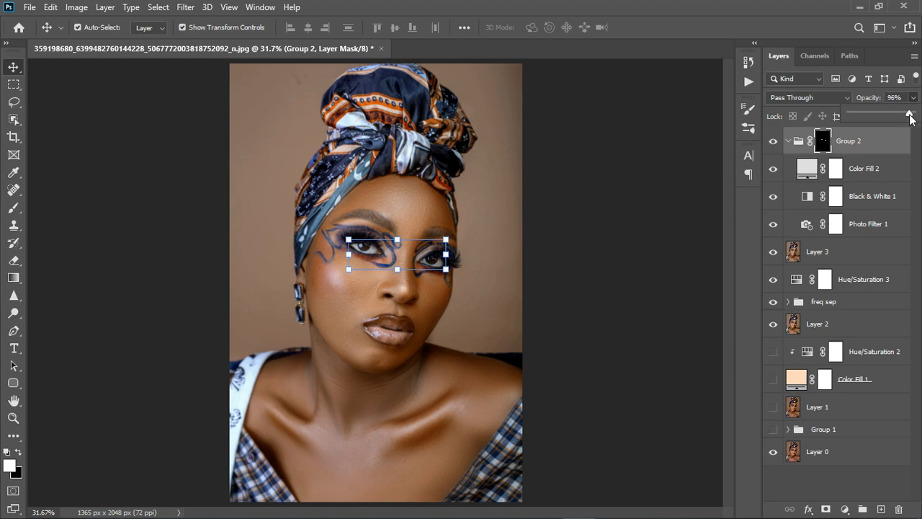
{"action": "left_click", "coordinate": [840, 486]}
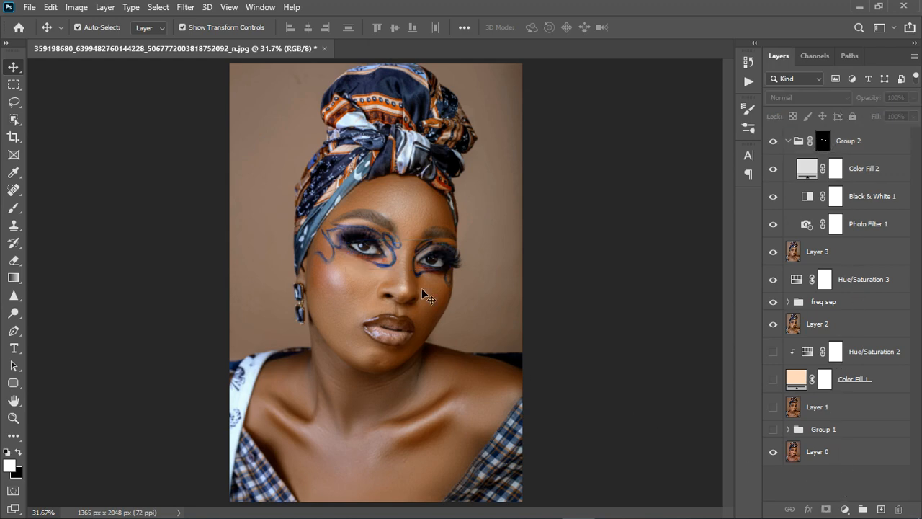
Step: Stamp all visible layers into a new merged layer above Group 2
{"action": "scroll", "coordinate": [531, 306], "scroll_direction": "down", "scroll_amount": 2}
{"action": "left_click", "coordinate": [884, 151]}
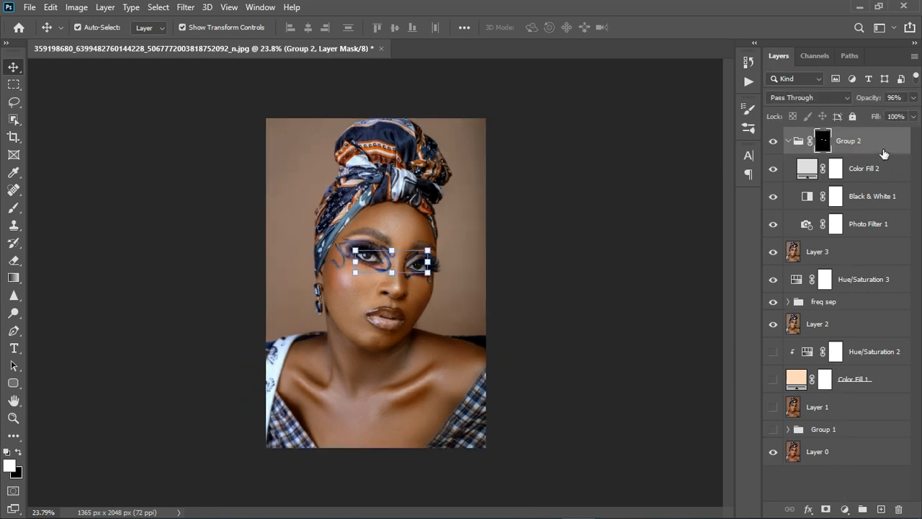
{"action": "key", "text": "ctrl"}
{"action": "key", "text": "ctrl+shift+alt+e"}
{"action": "scroll", "coordinate": [392, 264], "scroll_direction": "up", "scroll_amount": 2}
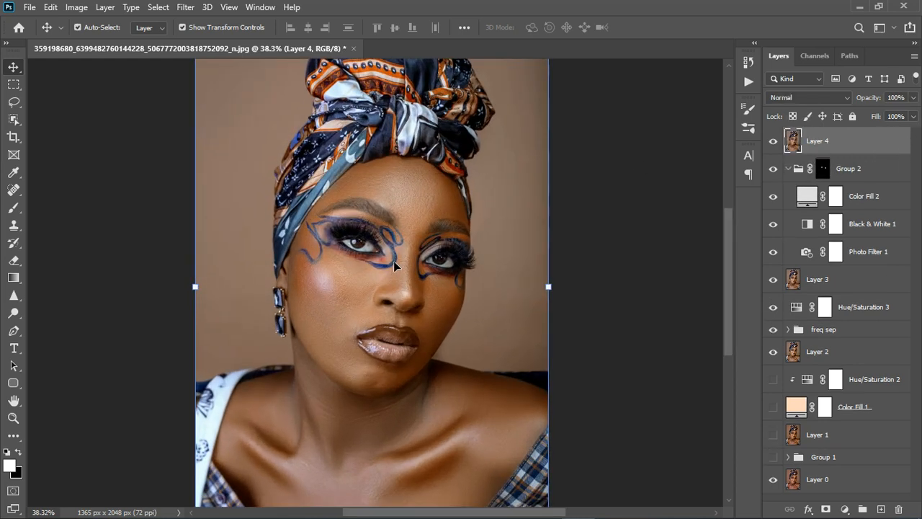
{"action": "scroll", "coordinate": [394, 261], "scroll_direction": "down", "scroll_amount": 1}
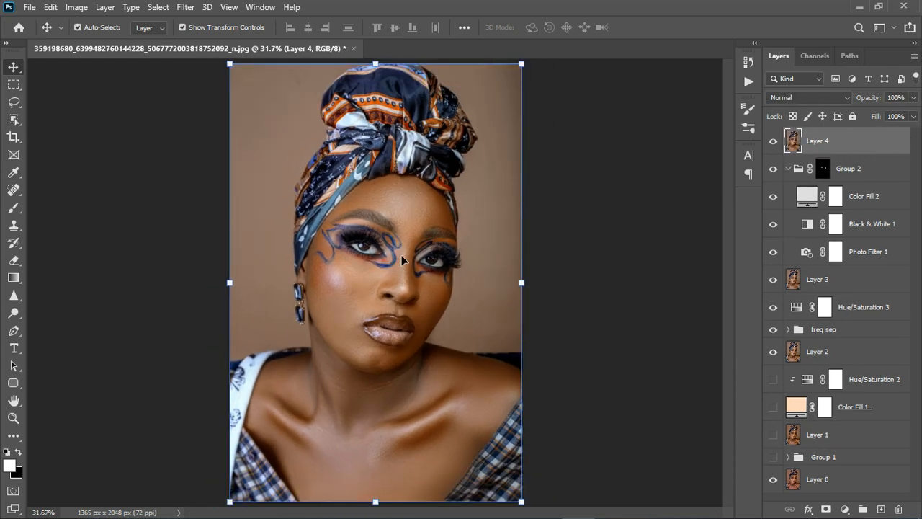
Step: Open the Camera Raw Filter on the merged layer, set Highlights +8, Shadows +7, Whites -24 and Blacks -21, and adjust Texture slightly
{"action": "left_click", "coordinate": [158, 7]}
{"action": "left_click", "coordinate": [185, 8]}
{"action": "left_click", "coordinate": [214, 88]}
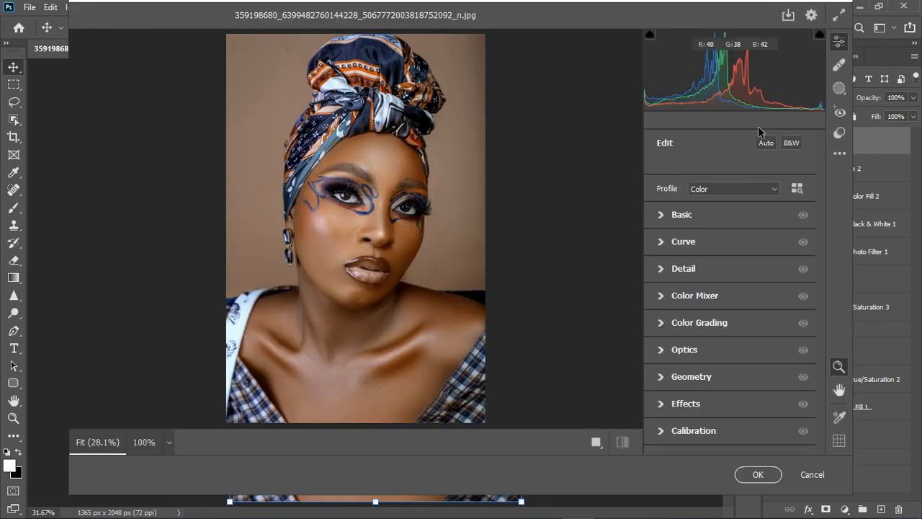
{"action": "left_click", "coordinate": [660, 216]}
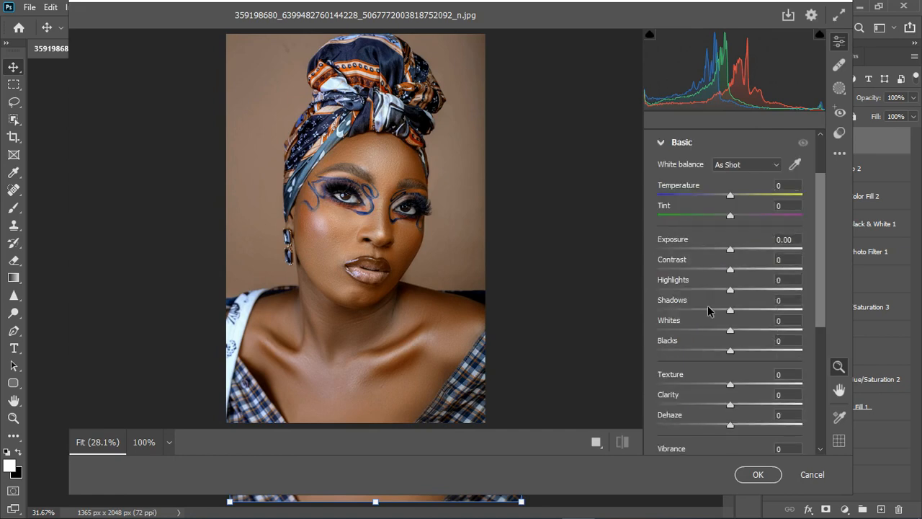
{"action": "mouse_move", "coordinate": [730, 290]}
{"action": "left_mouse_down"}
{"action": "mouse_move", "coordinate": [753, 292]}
{"action": "mouse_move", "coordinate": [742, 298]}
{"action": "left_mouse_up"}
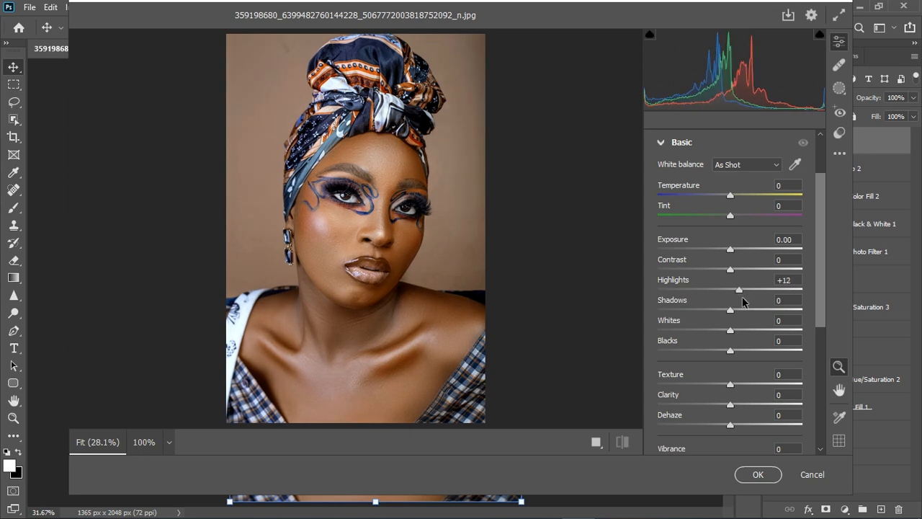
{"action": "mouse_move", "coordinate": [730, 331]}
{"action": "left_mouse_down"}
{"action": "mouse_move", "coordinate": [713, 333]}
{"action": "mouse_move", "coordinate": [738, 320]}
{"action": "left_mouse_up"}
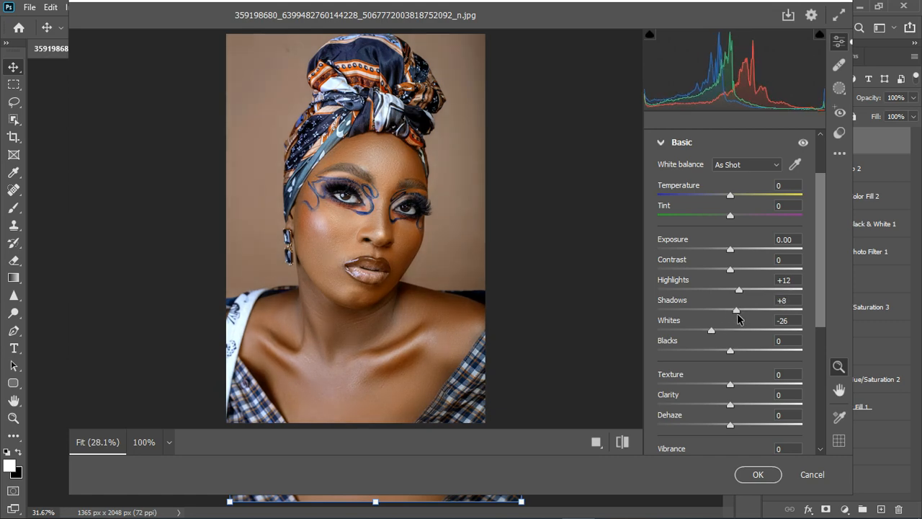
{"action": "left_click_drag", "start_coordinate": [739, 355], "coordinate": [737, 292]}
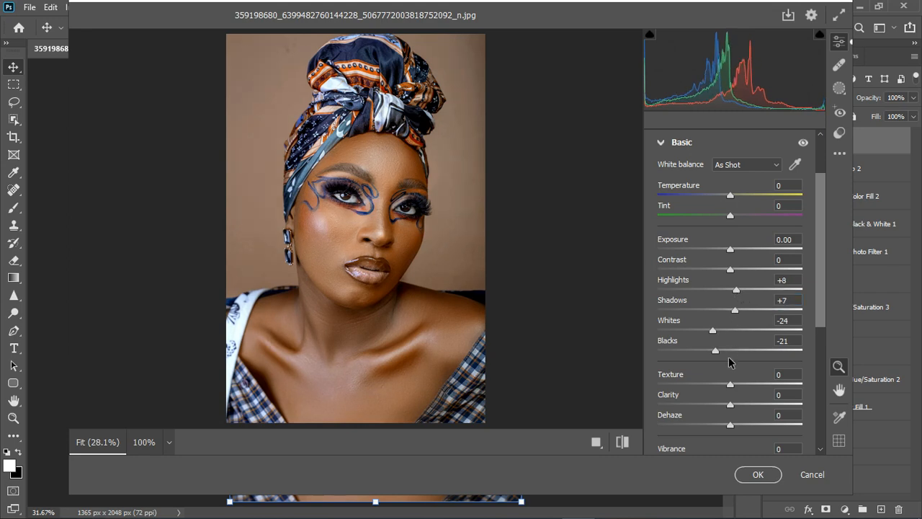
{"action": "left_click_drag", "start_coordinate": [732, 389], "coordinate": [741, 389]}
{"action": "left_click", "coordinate": [661, 143]}
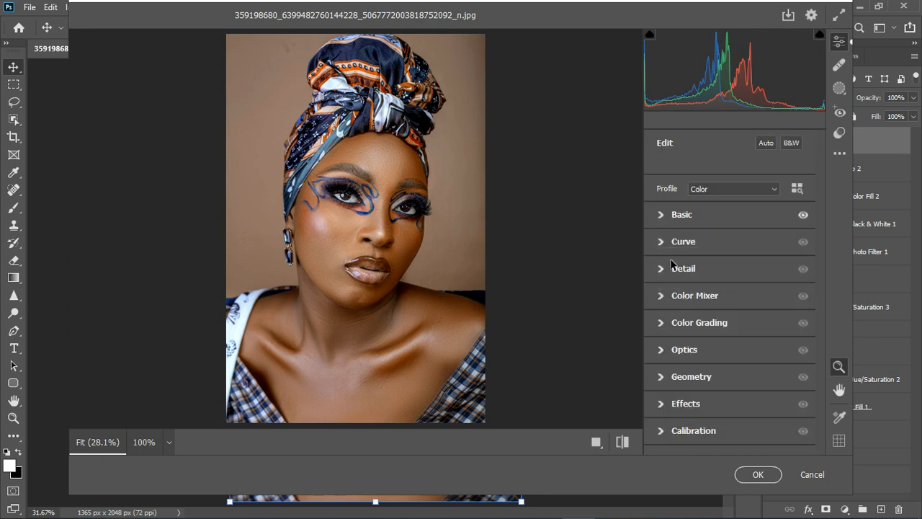
Step: Shift the HSL hue of the oranges to -4 and the yellows to -9 in the Color Mixer
{"action": "left_click", "coordinate": [660, 297]}
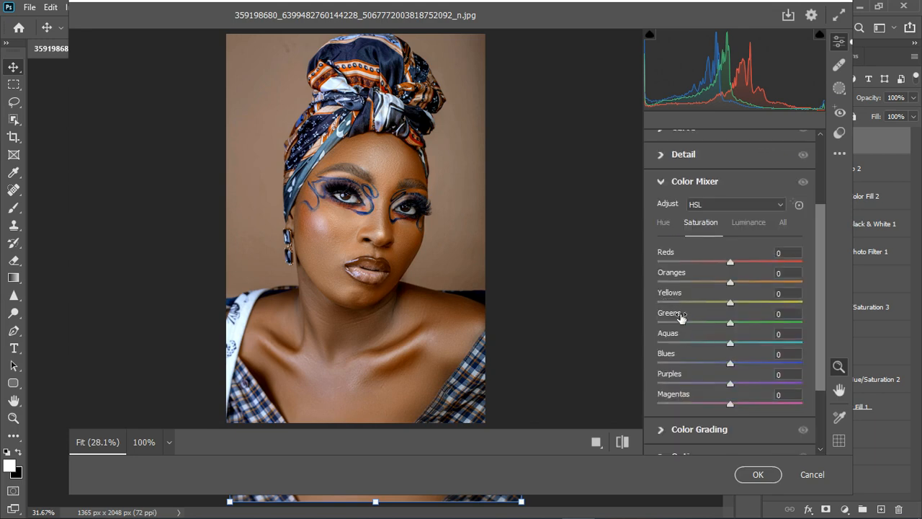
{"action": "left_click", "coordinate": [665, 224]}
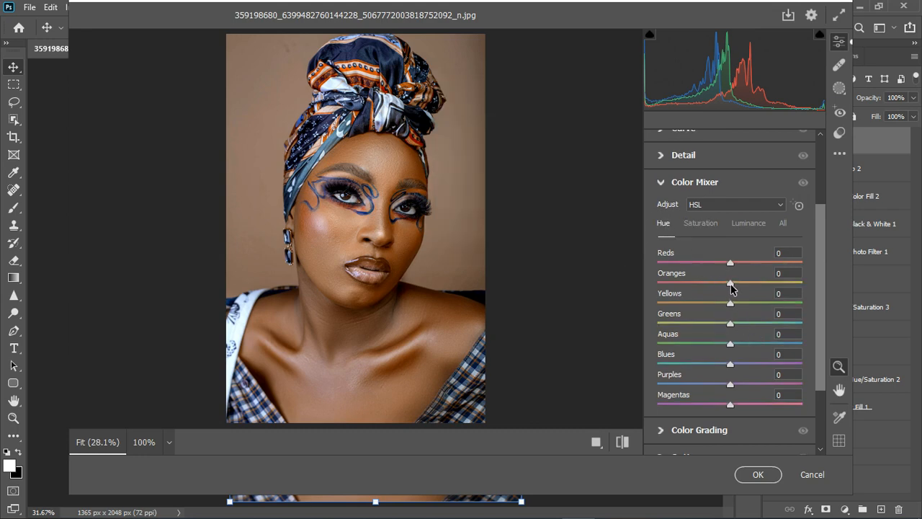
{"action": "left_click_drag", "start_coordinate": [731, 284], "coordinate": [724, 308]}
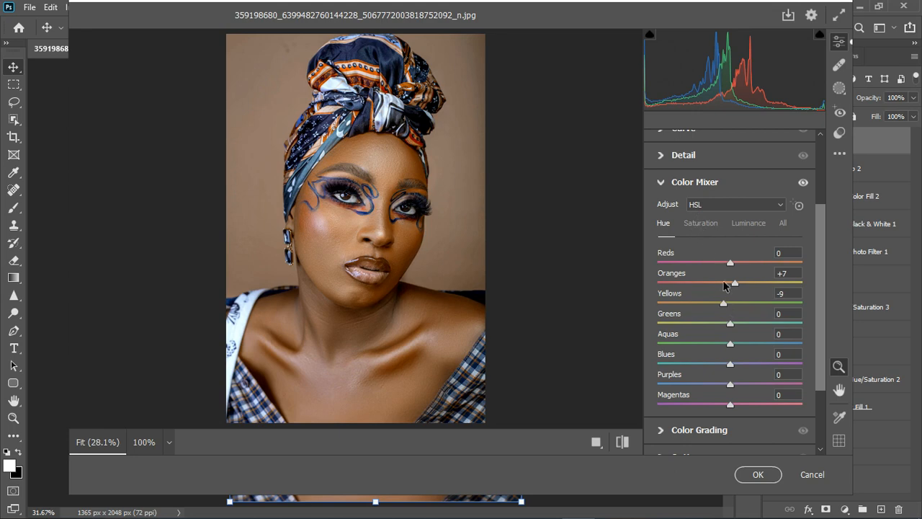
{"action": "left_click_drag", "start_coordinate": [735, 286], "coordinate": [727, 290]}
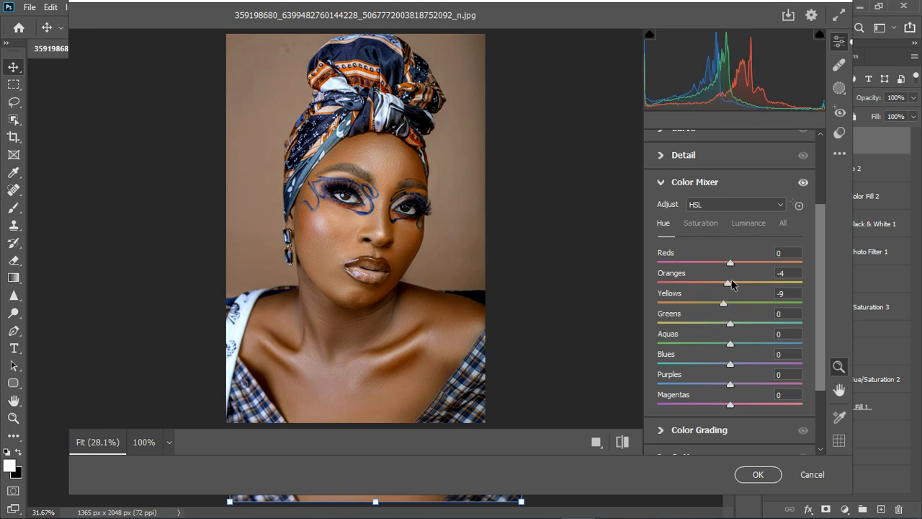
Step: Set the Color Mixer saturation to -2 for oranges and +8 for yellows, and apply the Camera Raw Filter
{"action": "left_click", "coordinate": [699, 223]}
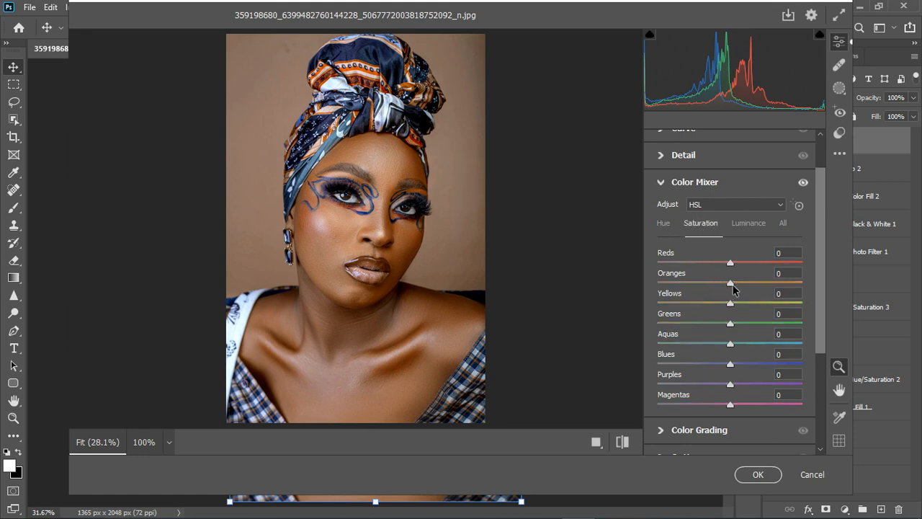
{"action": "mouse_move", "coordinate": [733, 285]}
{"action": "left_mouse_down"}
{"action": "mouse_move", "coordinate": [725, 286]}
{"action": "mouse_move", "coordinate": [732, 289]}
{"action": "left_mouse_up"}
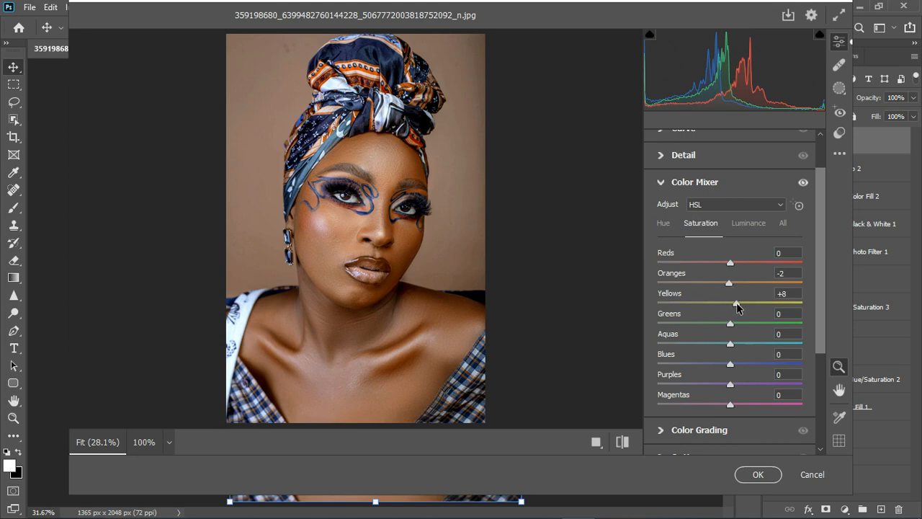
{"action": "left_click", "coordinate": [736, 263]}
{"action": "left_click", "coordinate": [662, 184]}
{"action": "left_click", "coordinate": [772, 475]}
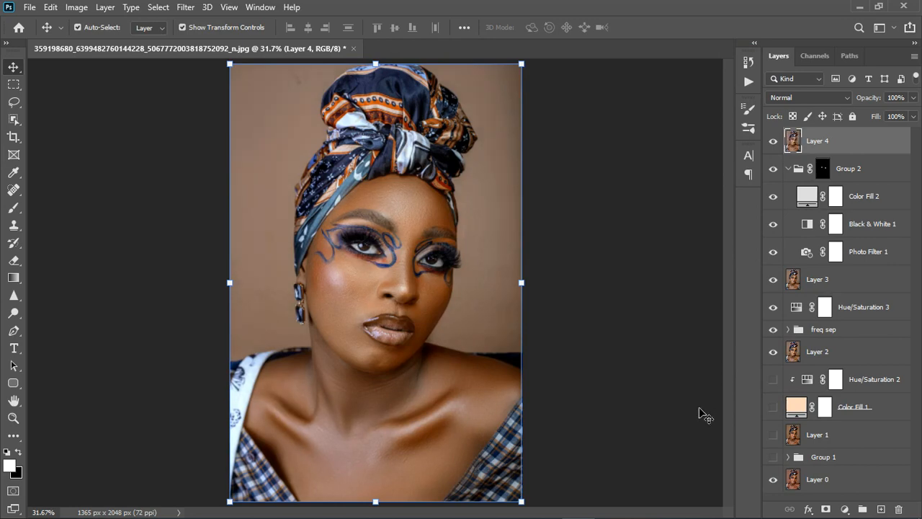
Step: Group all layers from Group 2 down to Group 1 into one new group
{"action": "left_click", "coordinate": [851, 180]}
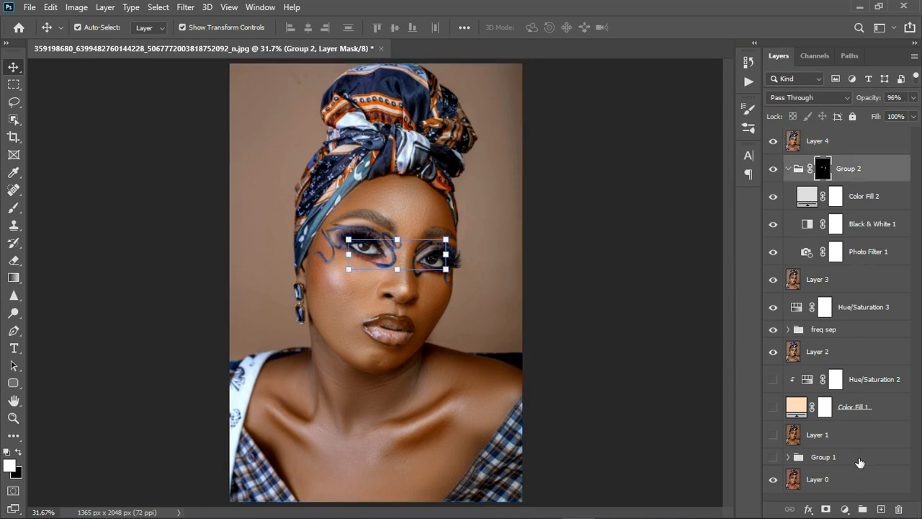
{"action": "left_click", "coordinate": [864, 465], "text": "shift"}
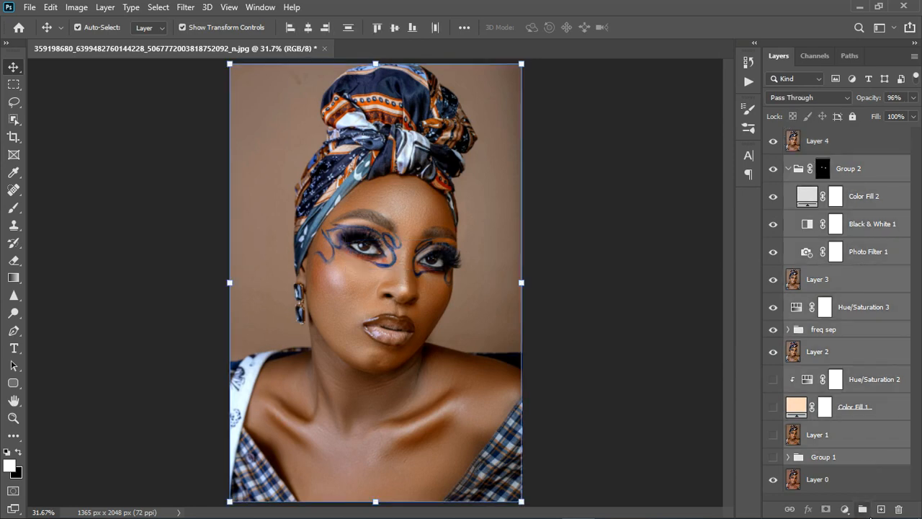
{"action": "left_click", "coordinate": [863, 509]}
Step: Hide the new group and compare the portrait with and without the merged Layer 4, leaving that layer shown
{"action": "left_click_drag", "start_coordinate": [783, 170], "coordinate": [781, 147]}
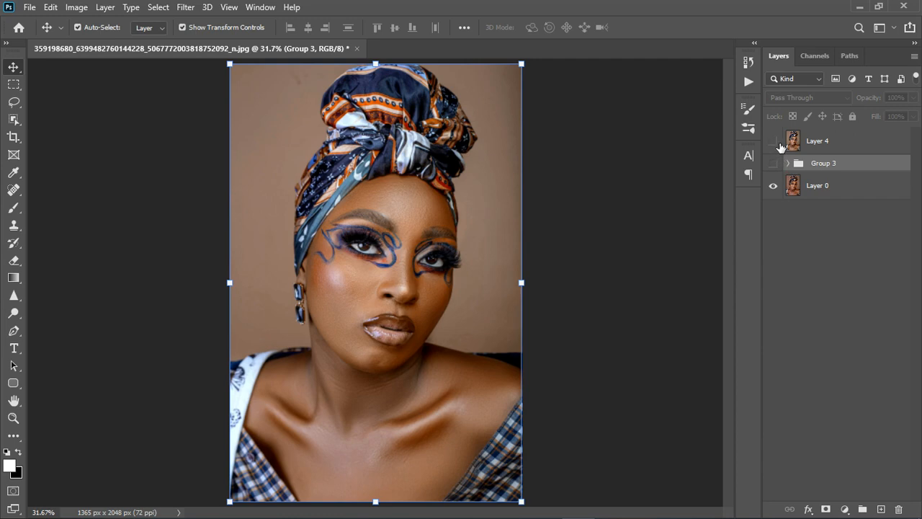
{"action": "left_click", "coordinate": [777, 143]}
{"action": "scroll", "coordinate": [357, 324], "scroll_direction": "up", "scroll_amount": 2}
{"action": "left_click", "coordinate": [774, 141]}
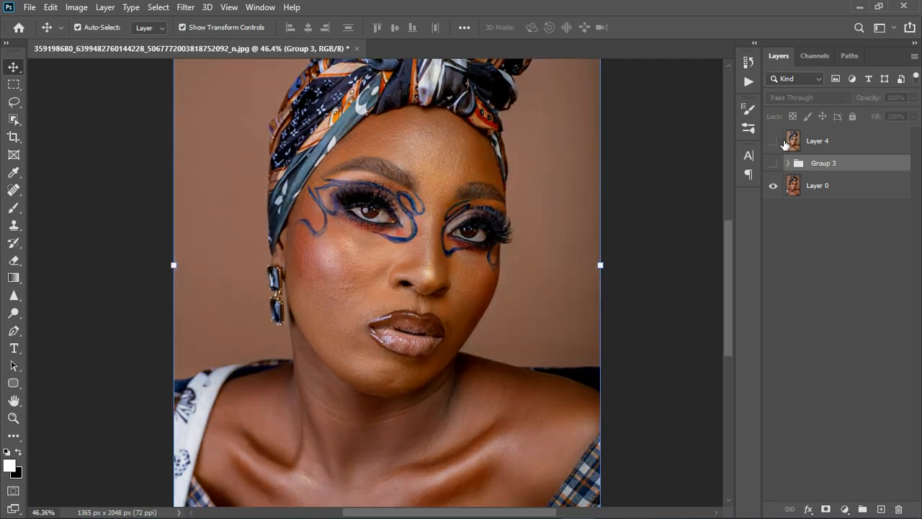
{"action": "left_click", "coordinate": [774, 142]}
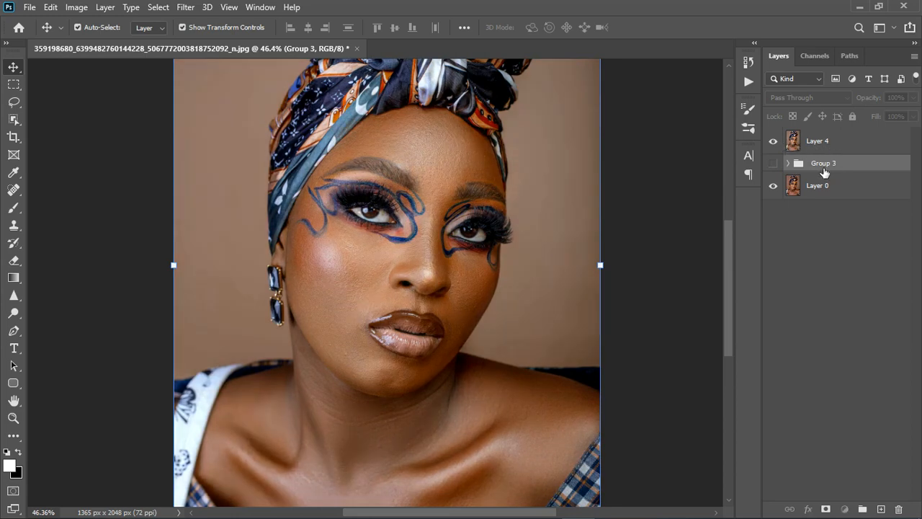
Step: Add a white mask to Layer 4 and paint the lips black on it with a 45 px soft brush to restore their original look
{"action": "left_click", "coordinate": [825, 143]}
{"action": "left_click", "coordinate": [826, 509]}
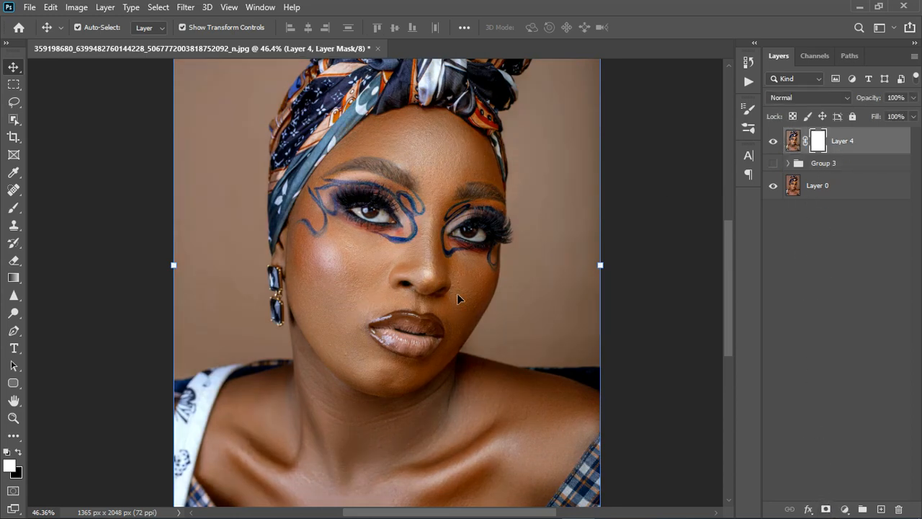
{"action": "left_click", "coordinate": [13, 208]}
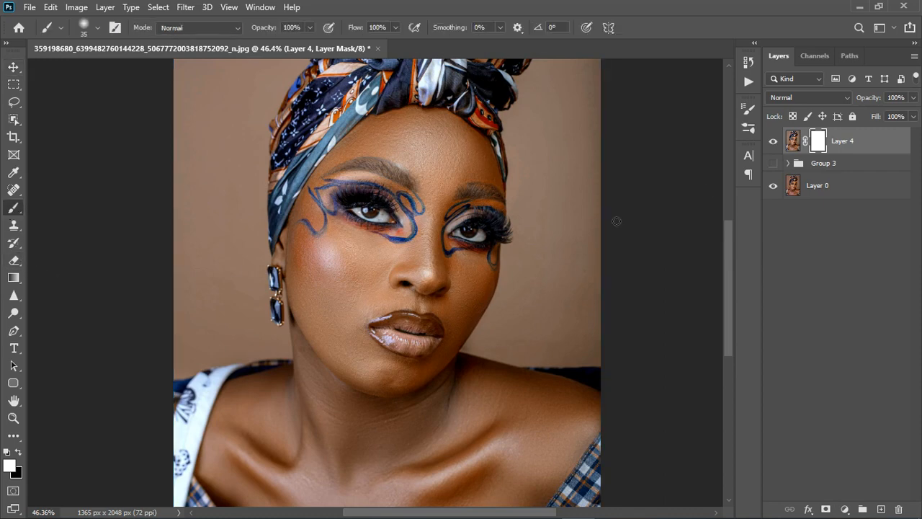
{"action": "scroll", "coordinate": [410, 330], "scroll_direction": "up", "scroll_amount": 5}
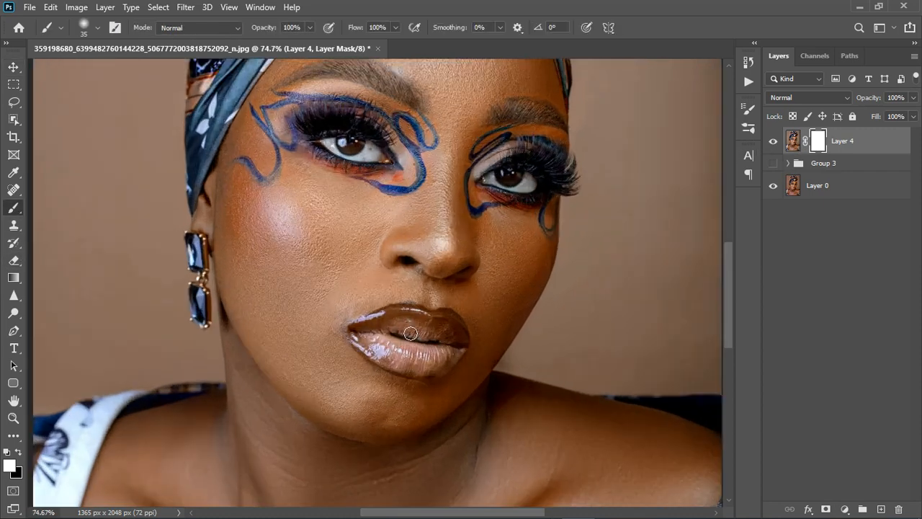
{"action": "key", "text": "bracketright"}
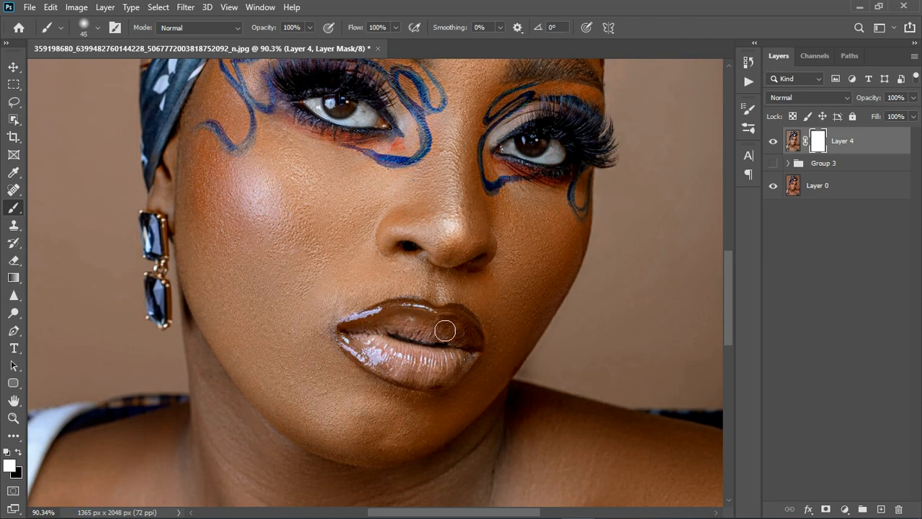
{"action": "key", "text": "x"}
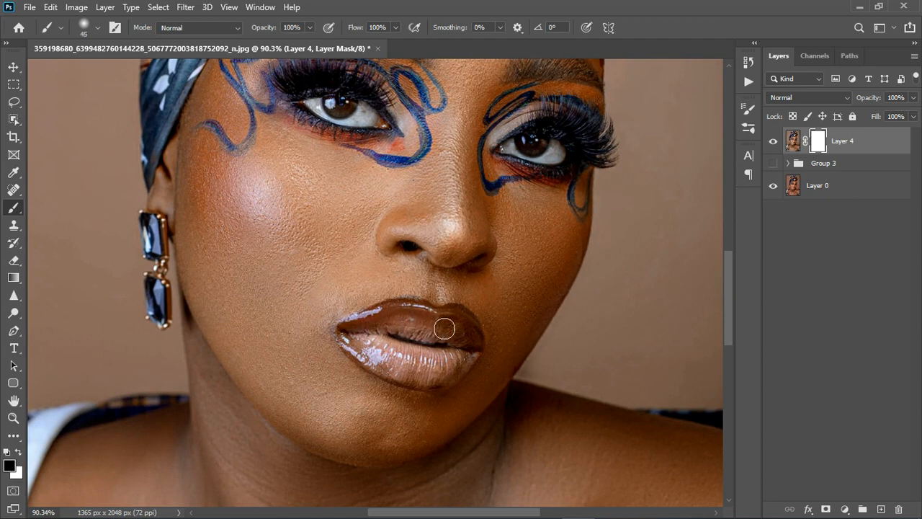
{"action": "mouse_move", "coordinate": [400, 334]}
{"action": "left_mouse_down"}
{"action": "mouse_move", "coordinate": [375, 351]}
{"action": "mouse_move", "coordinate": [414, 369]}
{"action": "mouse_move", "coordinate": [469, 366]}
{"action": "mouse_move", "coordinate": [441, 380]}
{"action": "mouse_move", "coordinate": [399, 376]}
{"action": "mouse_move", "coordinate": [370, 350]}
{"action": "mouse_move", "coordinate": [448, 374]}
{"action": "mouse_move", "coordinate": [481, 362]}
{"action": "mouse_move", "coordinate": [377, 347]}
{"action": "mouse_move", "coordinate": [441, 353]}
{"action": "left_mouse_up"}
{"action": "scroll", "coordinate": [441, 353], "scroll_direction": "down", "scroll_amount": 2}
{"action": "scroll", "coordinate": [436, 354], "scroll_direction": "down", "scroll_amount": 1}
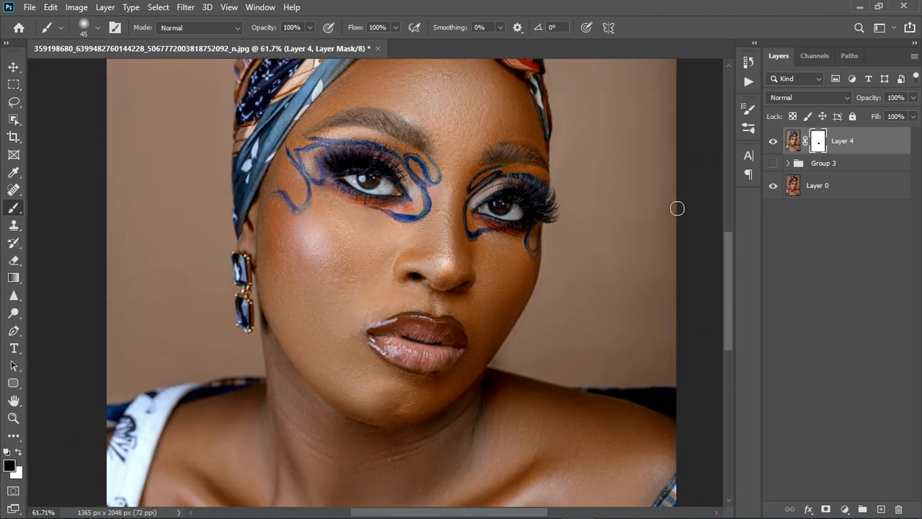
Step: Compare the face with and without the masked Layer 4 to check the retouching against the original
{"action": "left_click", "coordinate": [775, 142]}
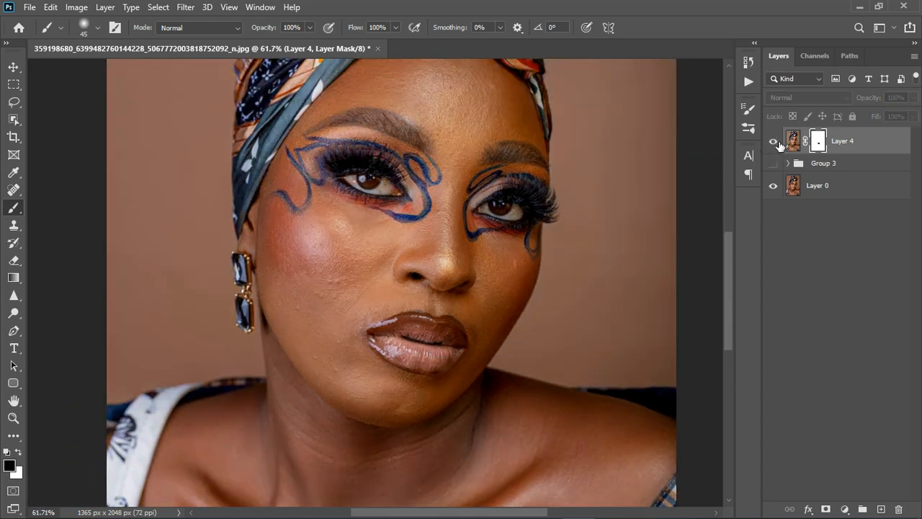
{"action": "left_click", "coordinate": [775, 142]}
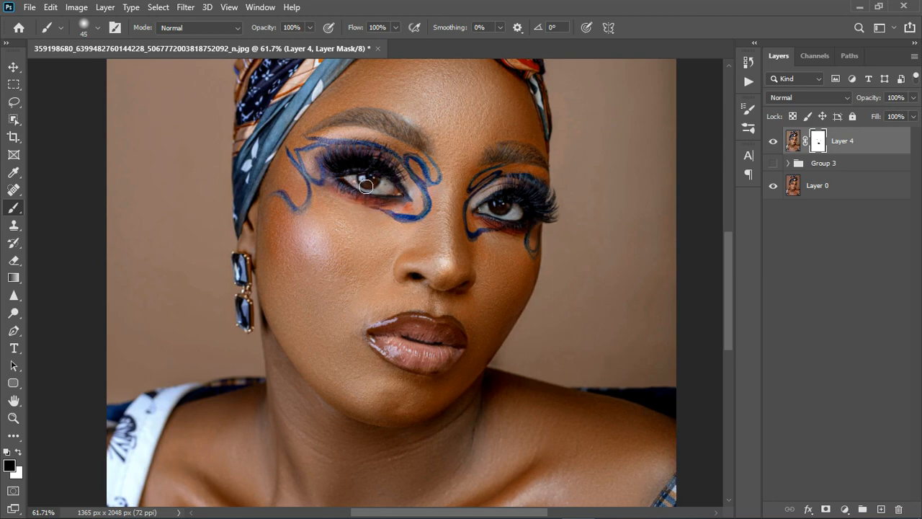
{"action": "scroll", "coordinate": [364, 188], "scroll_direction": "down", "scroll_amount": 3}
{"action": "scroll", "coordinate": [388, 152], "scroll_direction": "up", "scroll_amount": 3}
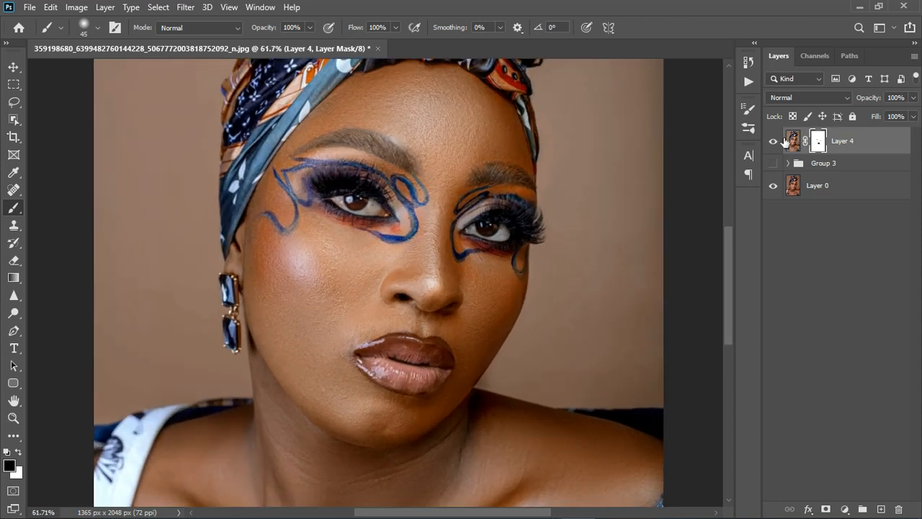
{"action": "left_click", "coordinate": [775, 142]}
{"action": "left_click", "coordinate": [775, 142]}
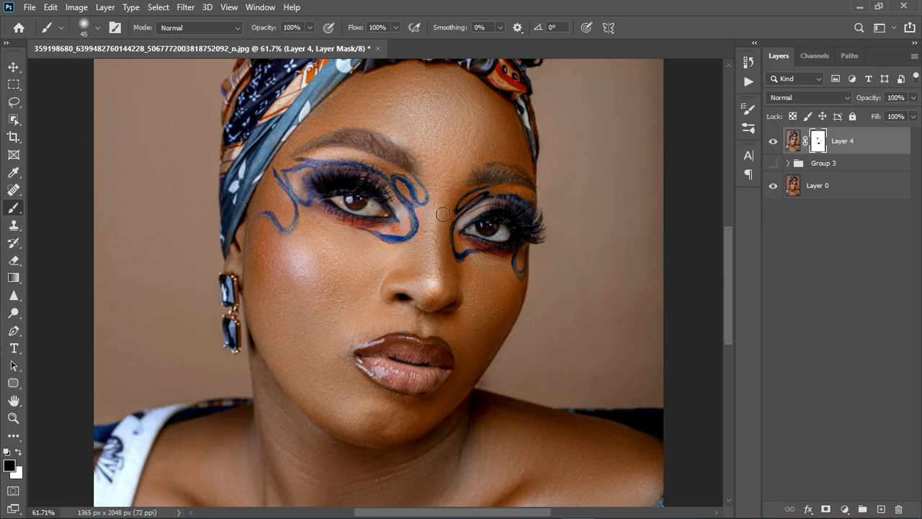
{"action": "scroll", "coordinate": [429, 239], "scroll_direction": "down", "scroll_amount": 3}
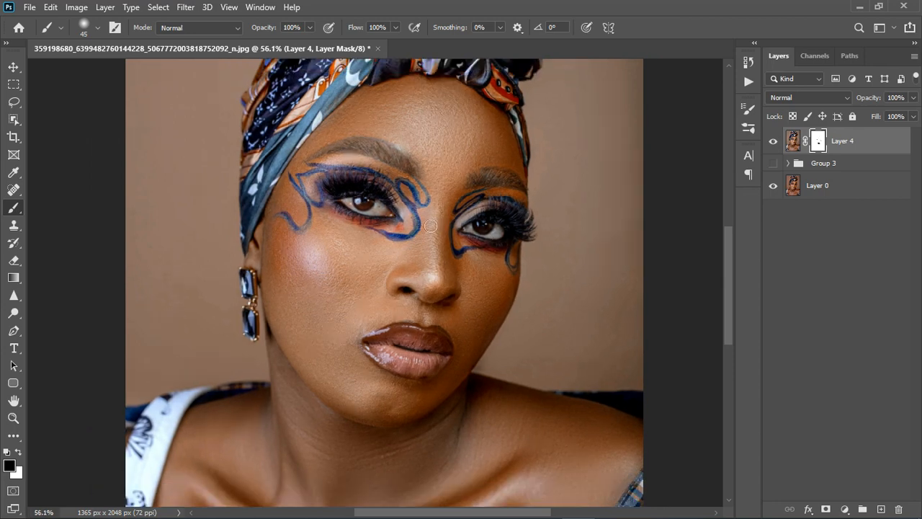
Step: Add a Color Balance adjustment layer above the masked Layer 4
{"action": "scroll", "coordinate": [429, 239], "scroll_direction": "down", "scroll_amount": 1}
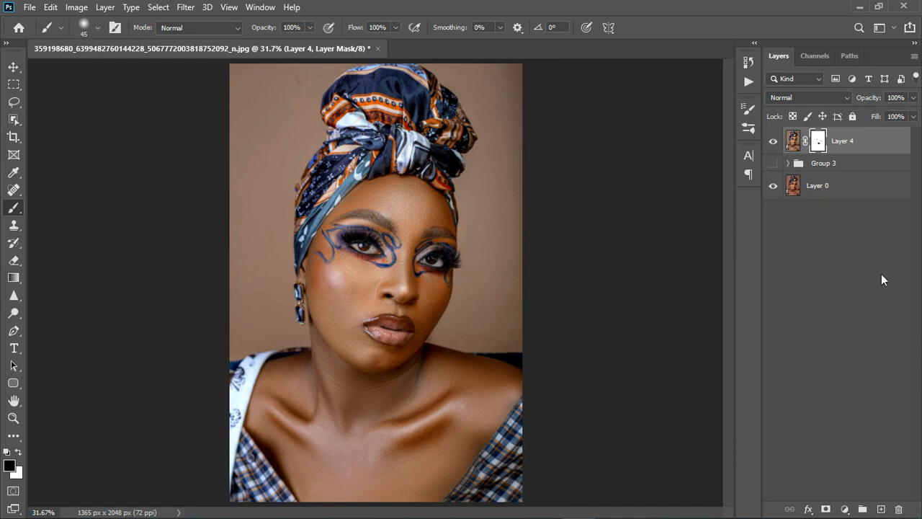
{"action": "left_click", "coordinate": [845, 509]}
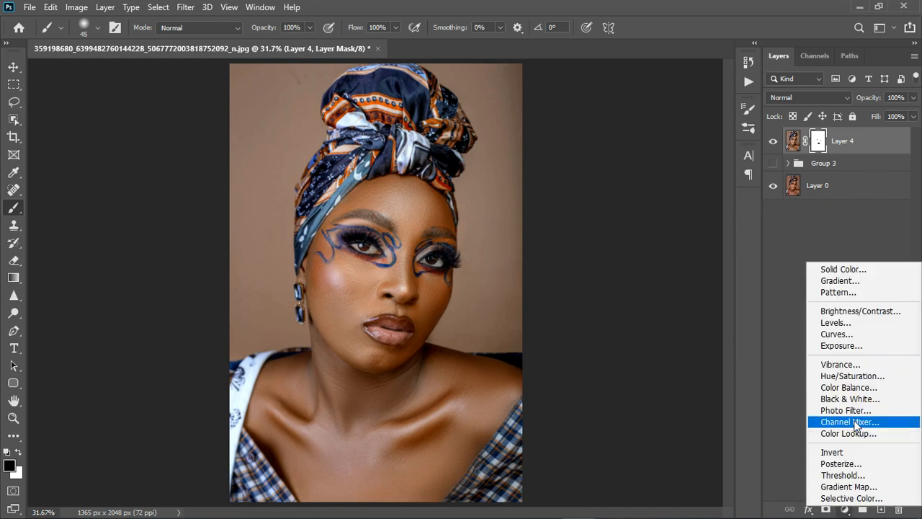
{"action": "left_click", "coordinate": [855, 388]}
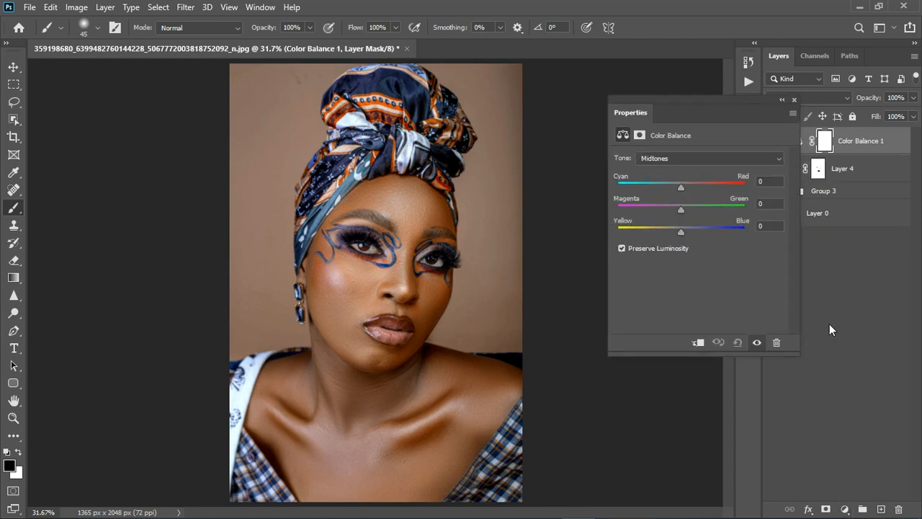
{"action": "left_click", "coordinate": [795, 101]}
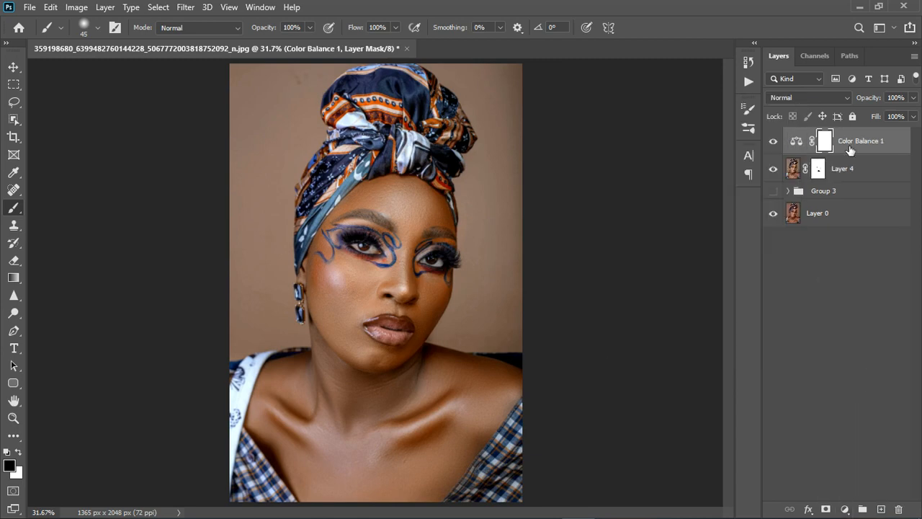
Step: Hide the Color Balance layer and stamp all visible layers into a new layer directly above Layer 4
{"action": "left_click", "coordinate": [859, 174]}
{"action": "left_click", "coordinate": [776, 143]}
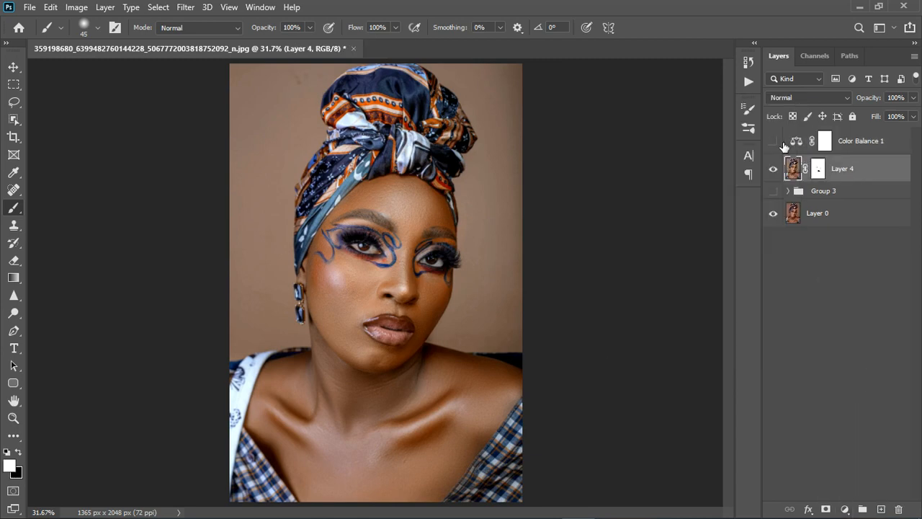
{"action": "key", "text": "ctrl+alt+shift+e"}
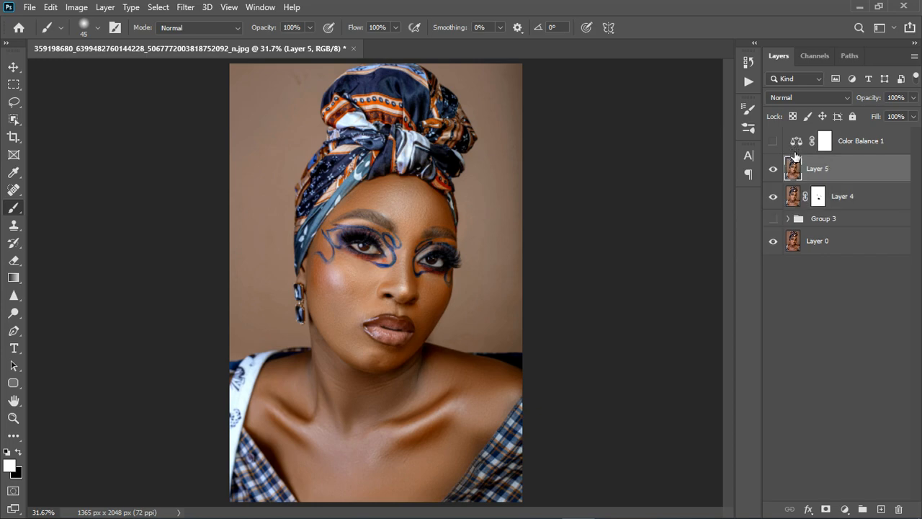
Step: Show the Color Balance layer again and adjust its Highlights on the magenta-green and yellow-blue scales
{"action": "left_click", "coordinate": [773, 141]}
{"action": "double_click", "coordinate": [796, 141]}
{"action": "left_click", "coordinate": [669, 158]}
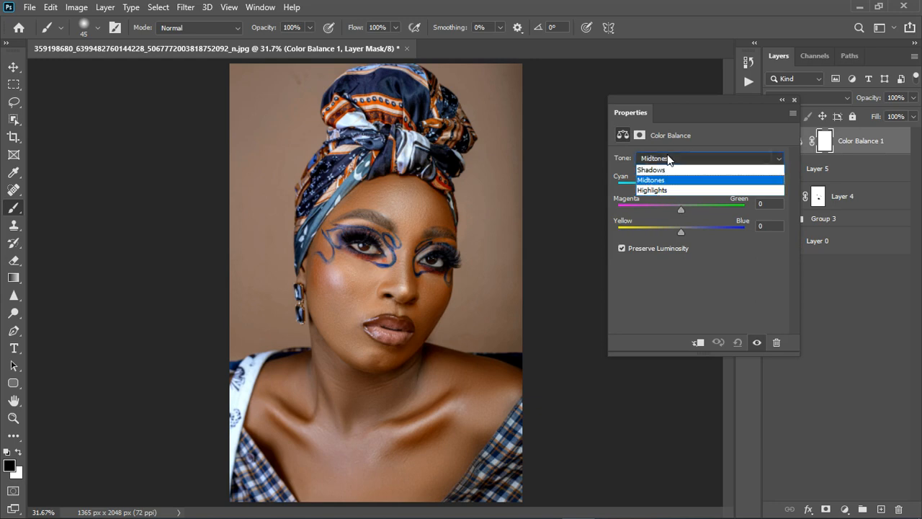
{"action": "left_click", "coordinate": [671, 192]}
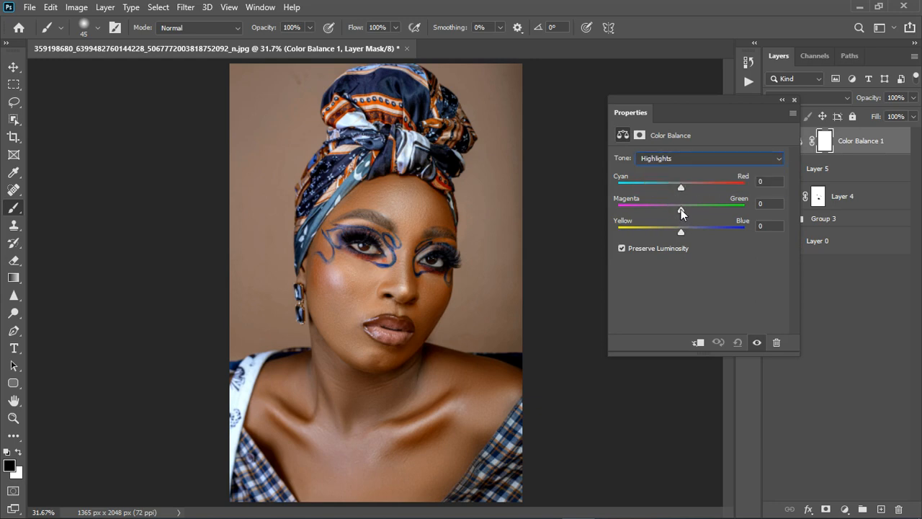
{"action": "left_click_drag", "start_coordinate": [682, 211], "coordinate": [687, 232]}
Step: Fine-tune the Color Balance layer's Midtones, working from the yellow-blue scale up to the cyan-red scale
{"action": "left_click", "coordinate": [680, 160]}
{"action": "left_click", "coordinate": [679, 181]}
{"action": "left_click_drag", "start_coordinate": [681, 234], "coordinate": [682, 188]}
Step: Shift the Color Balance layer's Shadows slightly toward blue, magenta and cyan
{"action": "left_click", "coordinate": [687, 158]}
{"action": "left_click", "coordinate": [688, 167]}
{"action": "left_click_drag", "start_coordinate": [680, 229], "coordinate": [685, 229]}
{"action": "left_click_drag", "start_coordinate": [681, 208], "coordinate": [678, 209]}
{"action": "left_click_drag", "start_coordinate": [678, 186], "coordinate": [674, 187]}
{"action": "left_click", "coordinate": [795, 101]}
Step: Compare the portrait with and without the Color Balance layer and inspect the face up close
{"action": "left_click", "coordinate": [775, 142]}
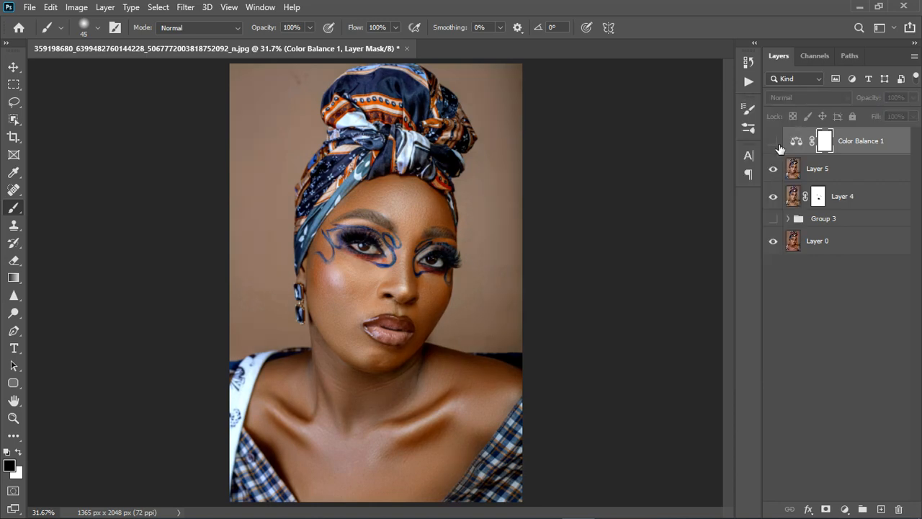
{"action": "left_click", "coordinate": [774, 141]}
{"action": "scroll", "coordinate": [371, 270], "scroll_direction": "up", "scroll_amount": 3}
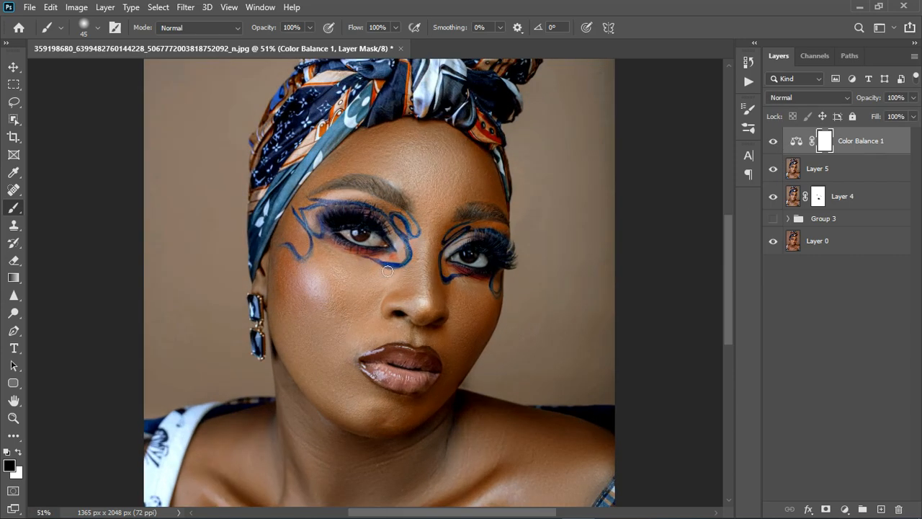
{"action": "scroll", "coordinate": [388, 270], "scroll_direction": "down", "scroll_amount": 2}
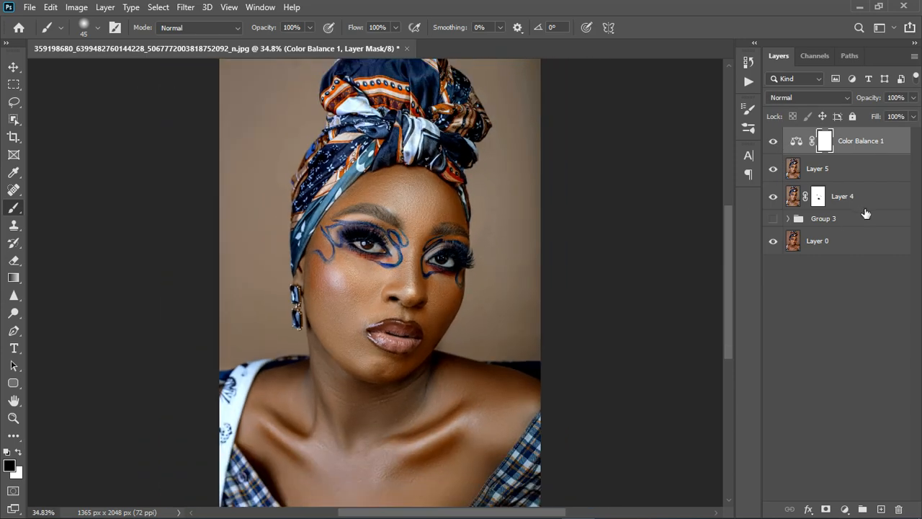
Step: Stamp all visible layers into a new top layer and hide Color Balance 1, Layer 5 and Layer 4
{"action": "key", "text": "ctrl+shift+alt+e"}
{"action": "key", "text": "x"}
{"action": "left_click", "coordinate": [773, 168]}
{"action": "left_click", "coordinate": [773, 196]}
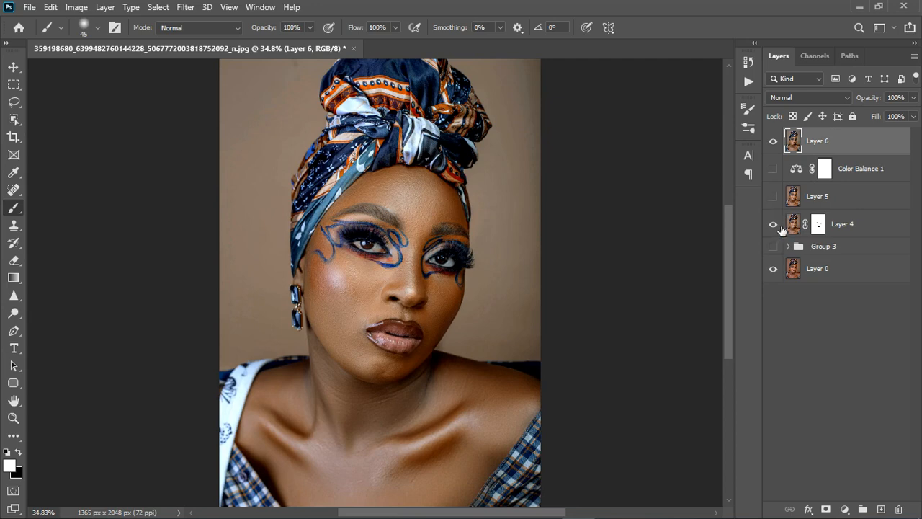
{"action": "left_click", "coordinate": [774, 225]}
Step: Compare the final merged Layer 6 with the original Layer 0, examining the face and the whole portrait
{"action": "left_click", "coordinate": [776, 143]}
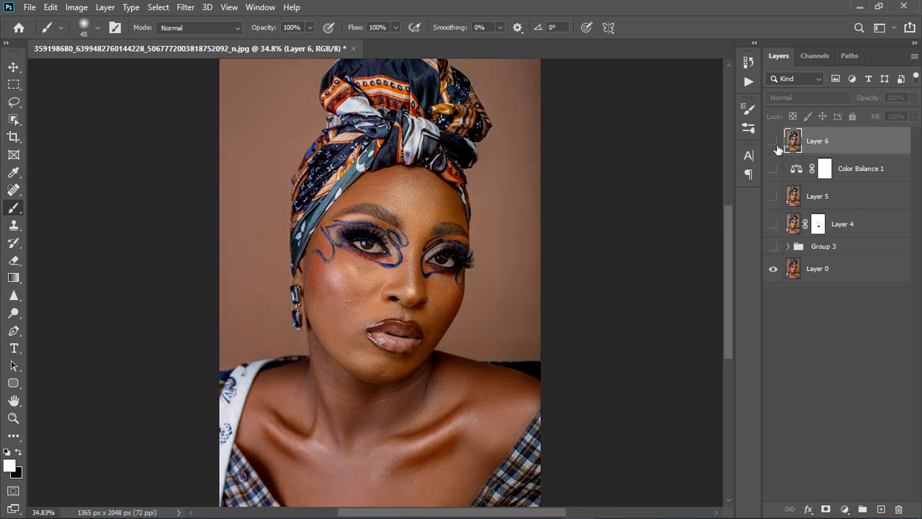
{"action": "left_click", "coordinate": [773, 141]}
{"action": "scroll", "coordinate": [399, 339], "scroll_direction": "down", "scroll_amount": 2}
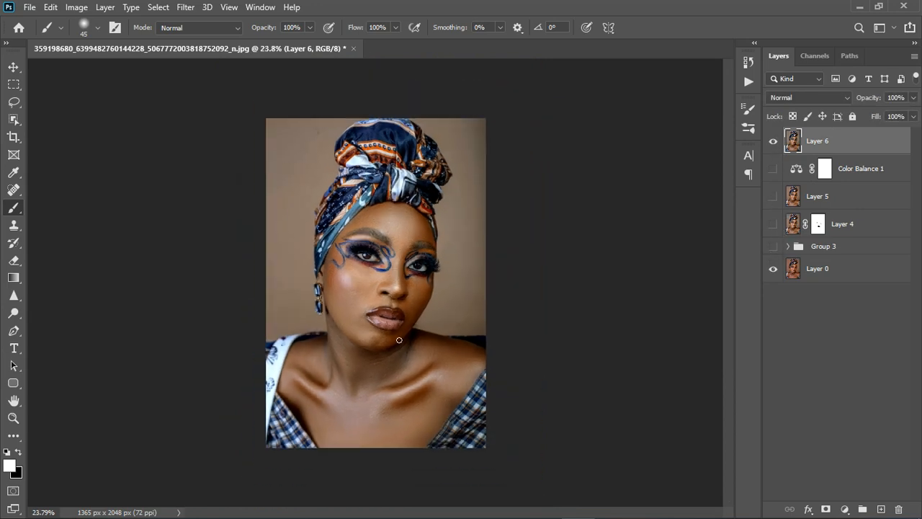
{"action": "scroll", "coordinate": [399, 340], "scroll_direction": "up", "scroll_amount": 2}
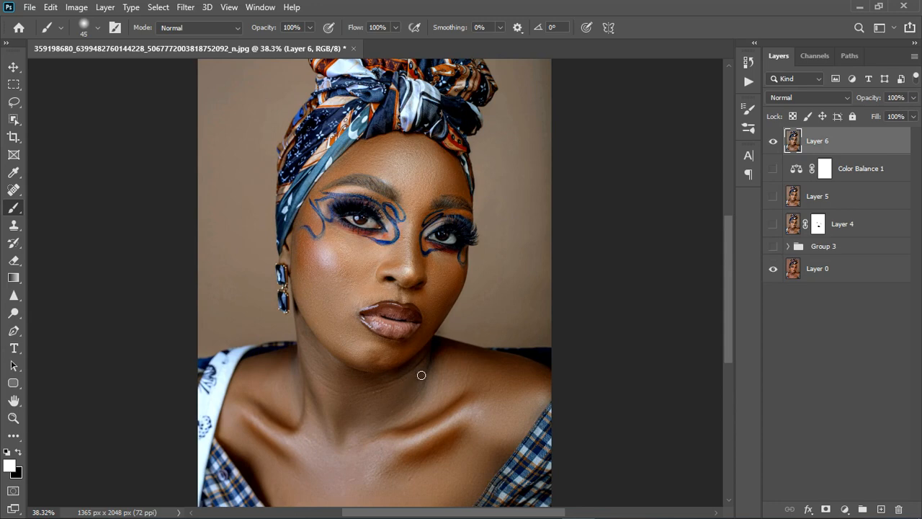
{"action": "scroll", "coordinate": [422, 374], "scroll_direction": "down", "scroll_amount": 2}
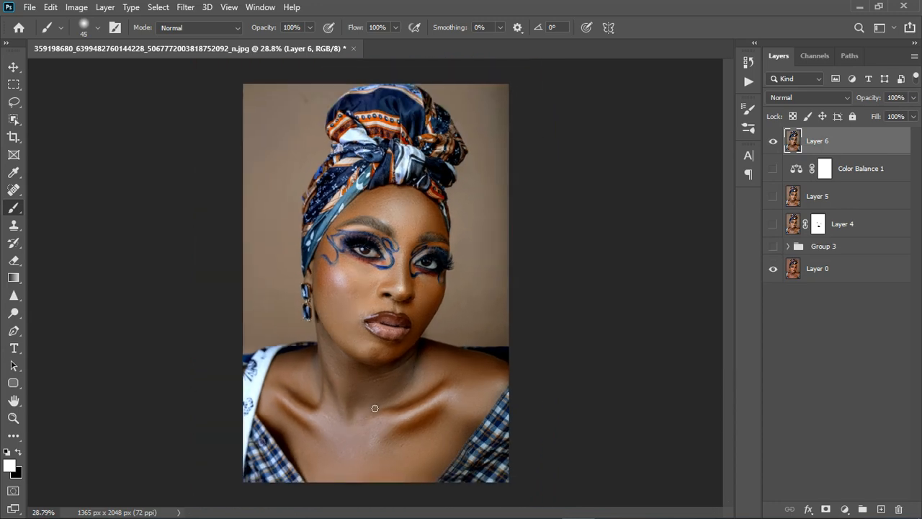
{"action": "scroll", "coordinate": [374, 408], "scroll_direction": "up", "scroll_amount": 3}
{"action": "left_click", "coordinate": [775, 142]}
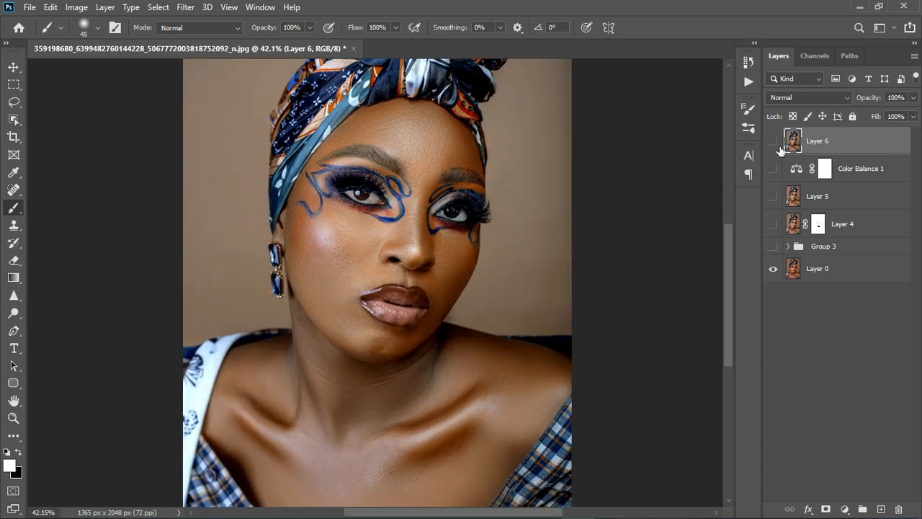
{"action": "left_click", "coordinate": [777, 143]}
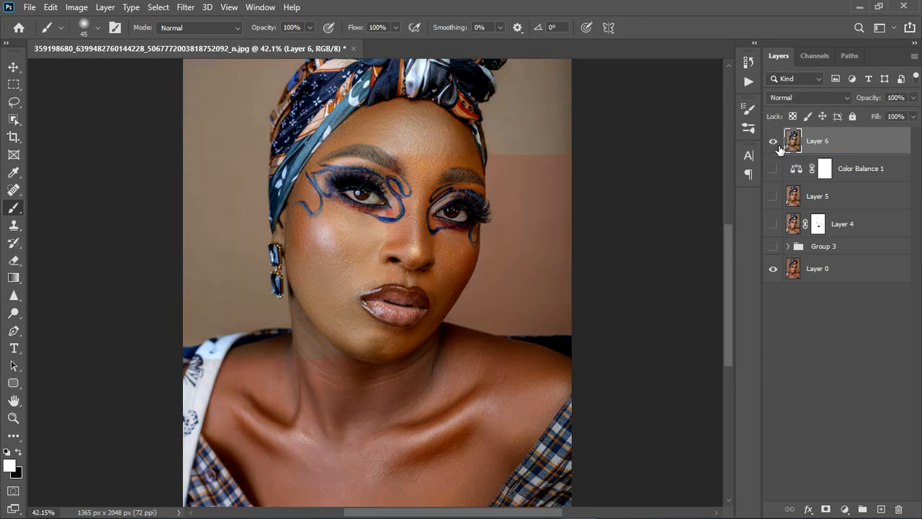
{"action": "left_click", "coordinate": [775, 143]}
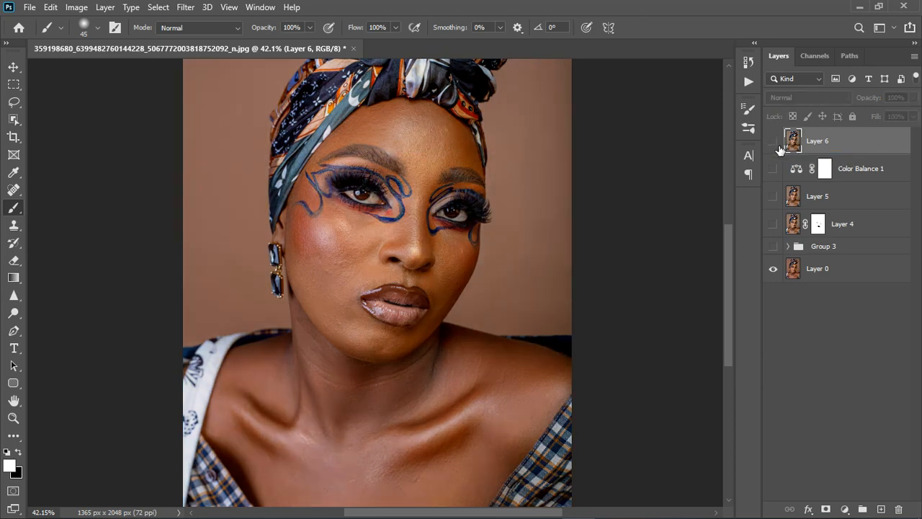